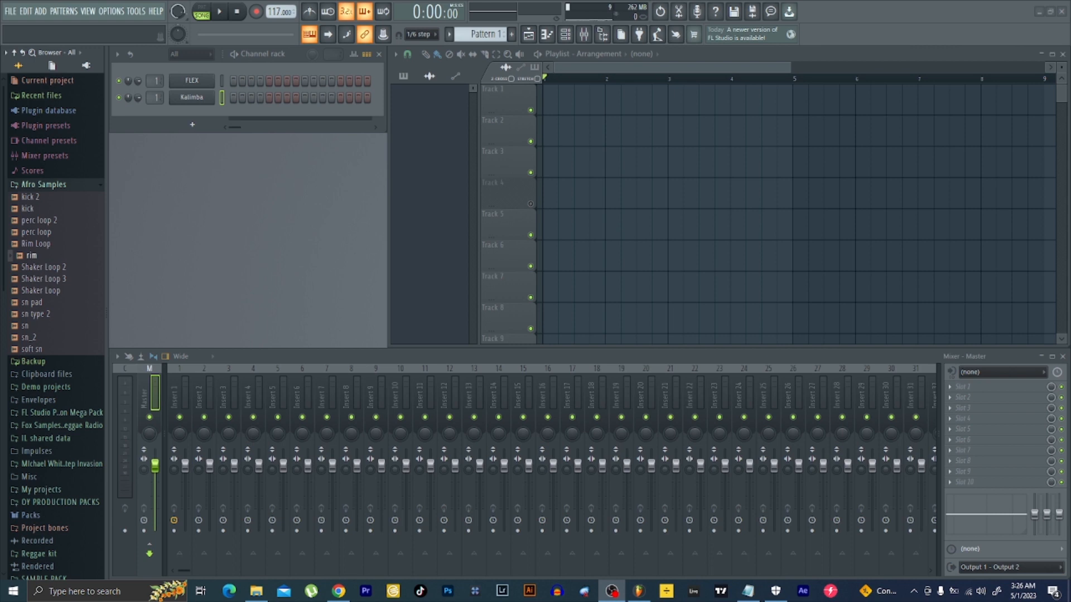
Turn on the metronome and play the empty song briefly to hear the beat.
click(311, 12)
key(space)
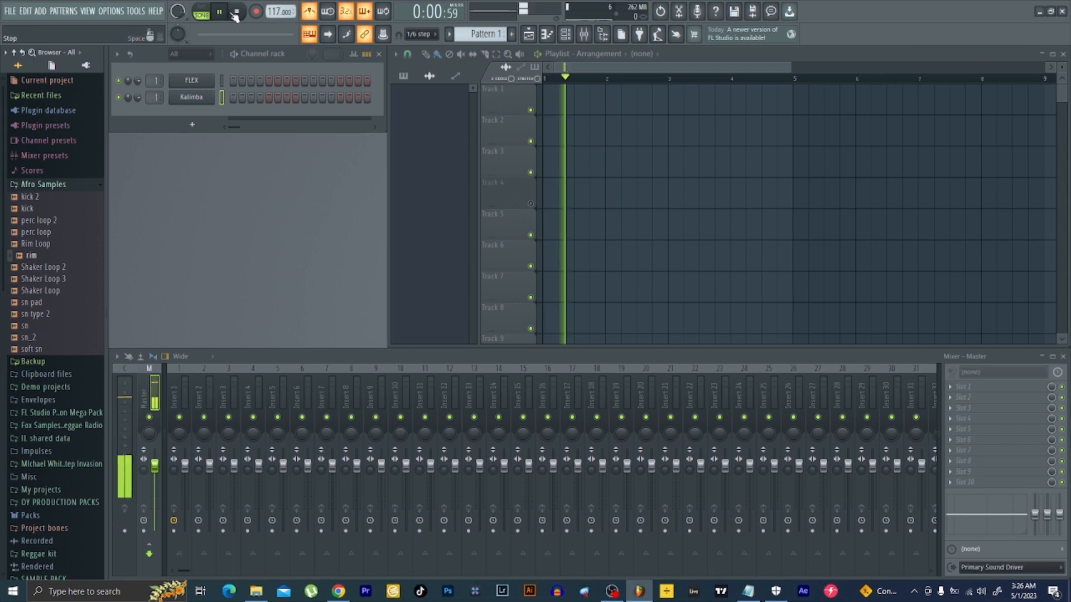
click(240, 12)
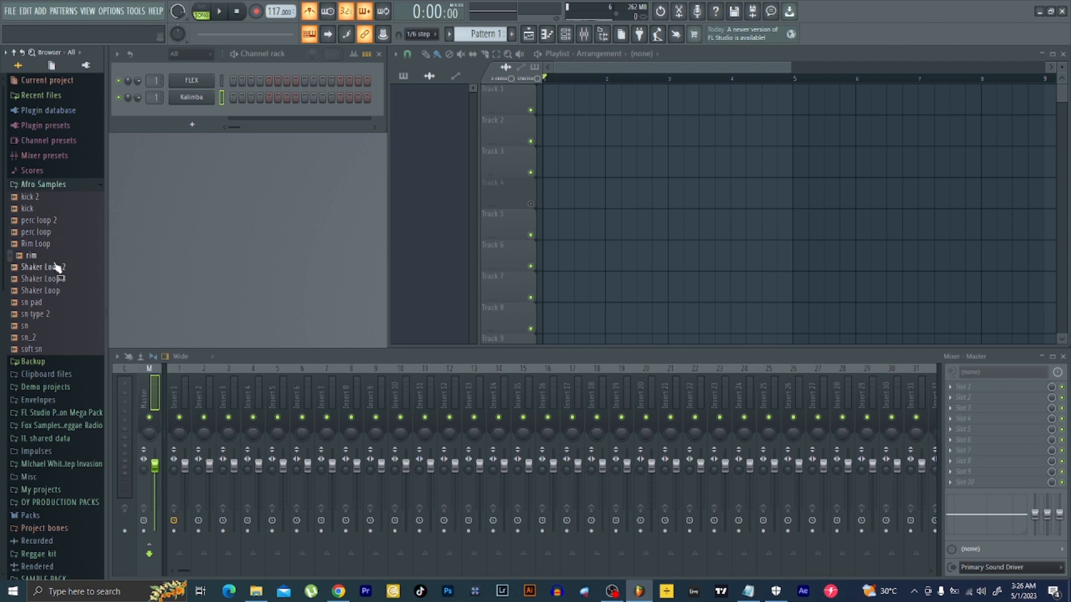
Place the rim sample as single hits across the first two bars of Track 1 and play them.
drag(44, 257, 577, 112)
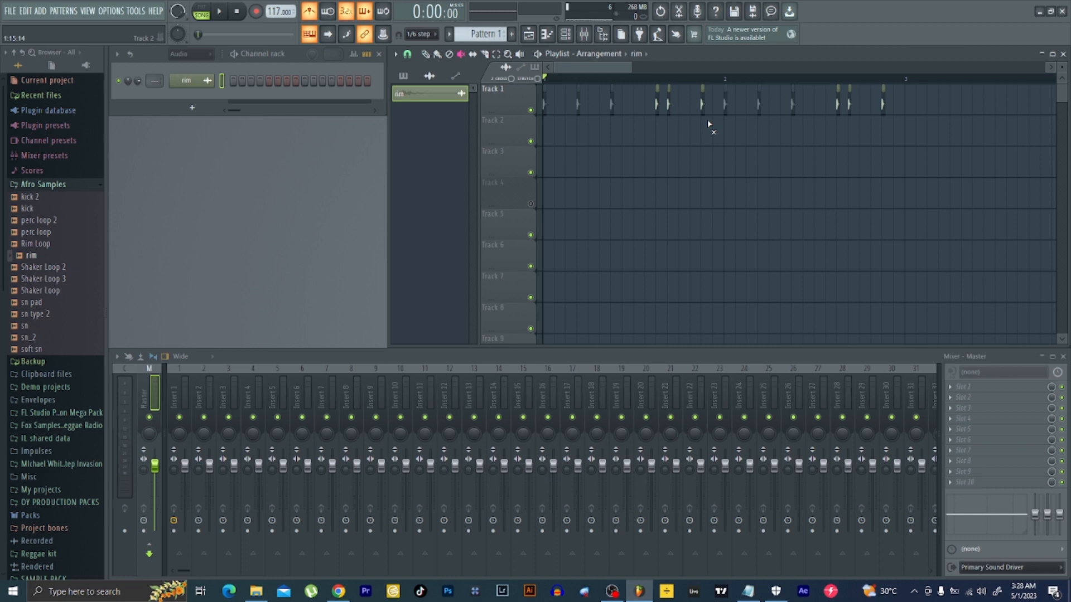
key(space)
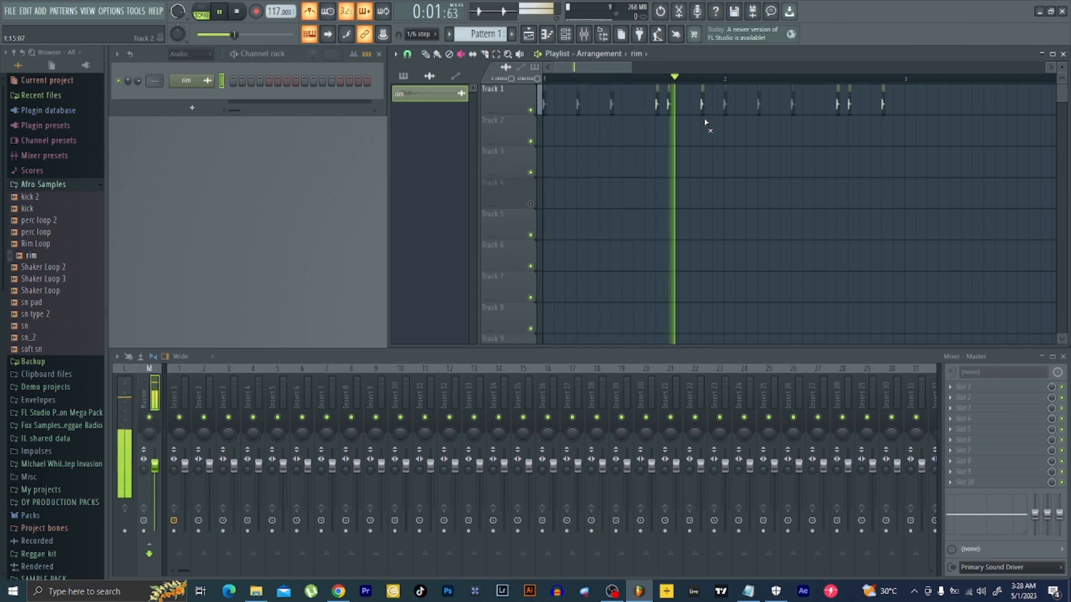
key(space)
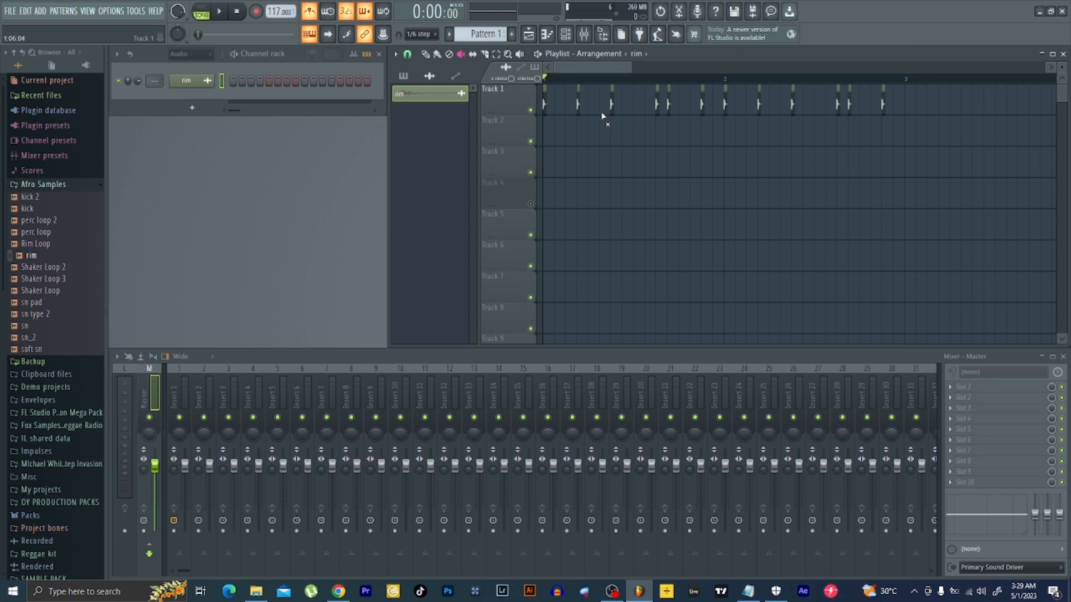
Delete all the rim audio clips from Track 1 and remove the rim audio clip source.
drag(904, 102, 540, 107)
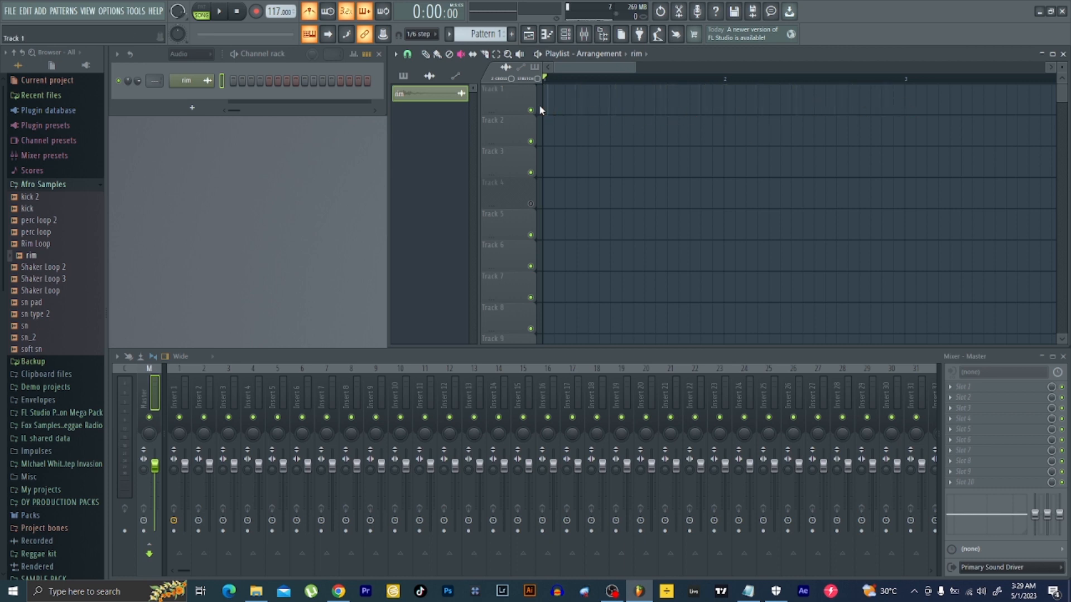
right_click(439, 97)
click(464, 220)
key(Return)
Load the rim sample from Afro Samples into a new channel in the channel rack and name the pattern Rim.
drag(41, 261, 197, 112)
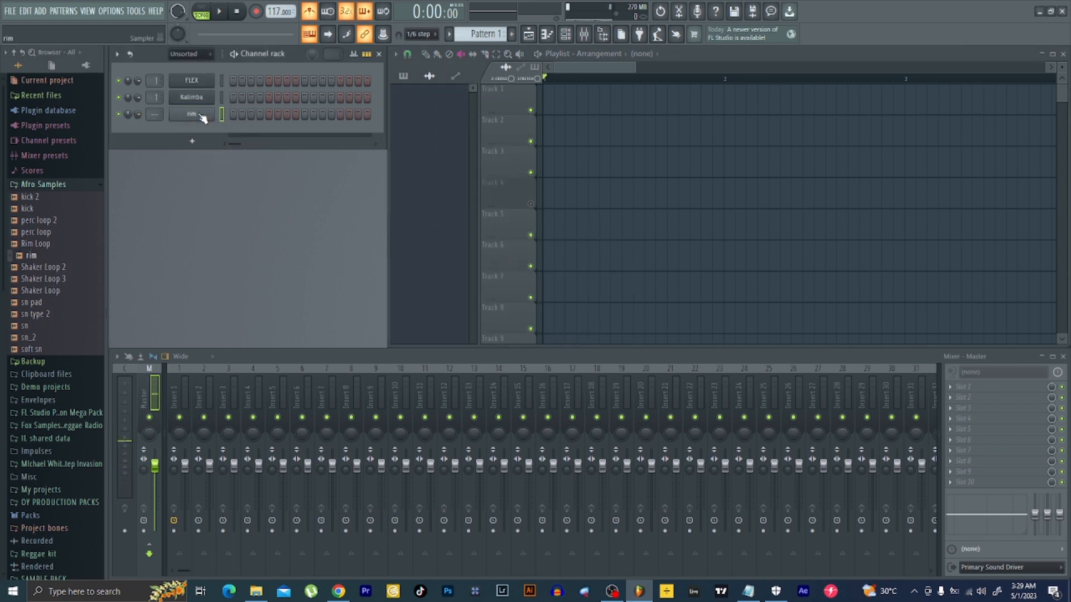
click(199, 114)
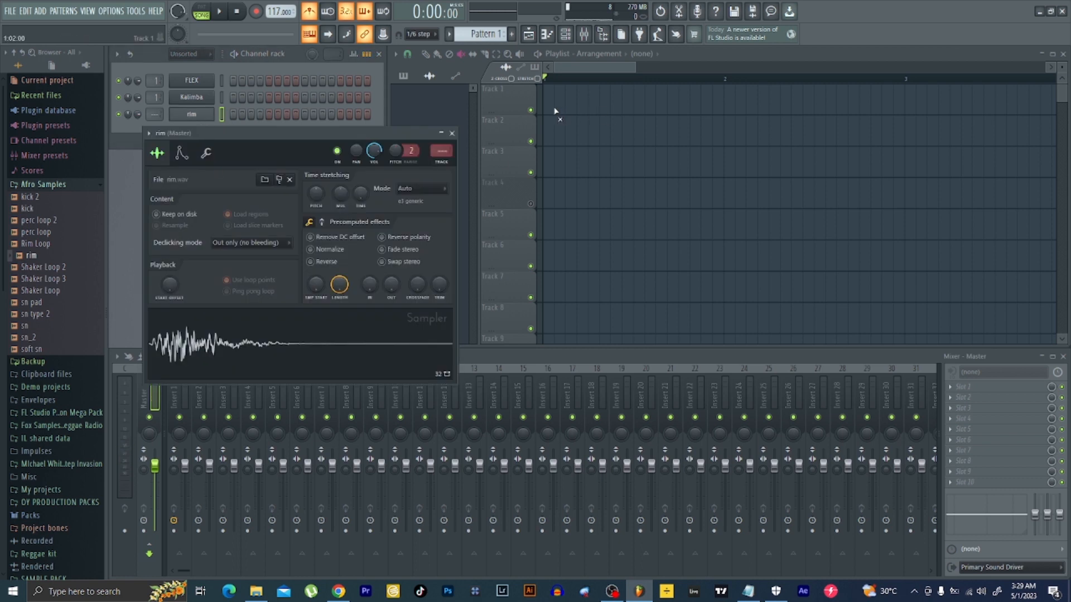
click(511, 34)
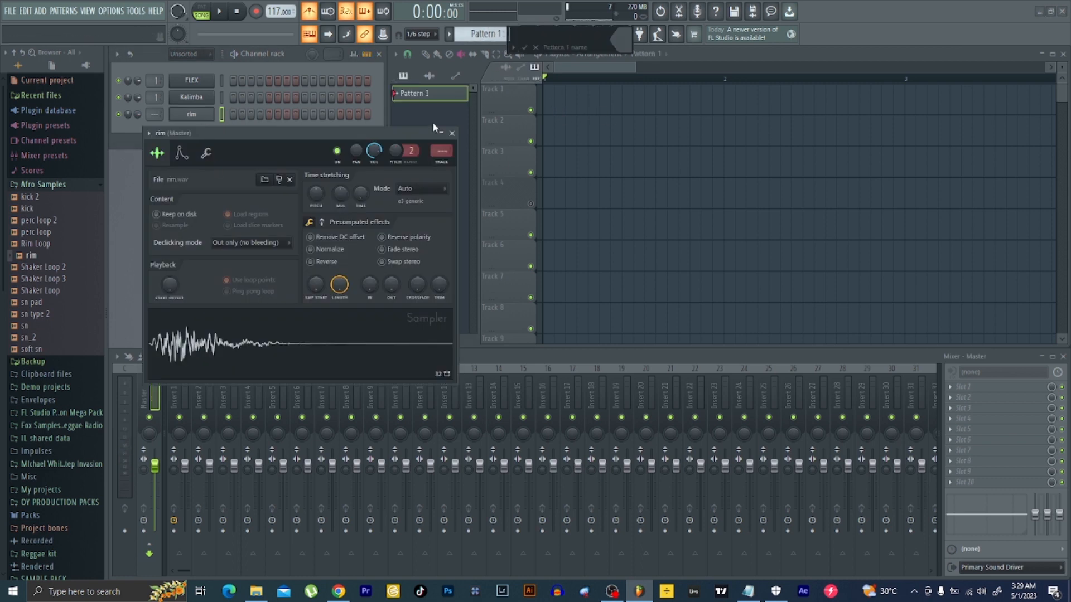
text(Rim)
key(Return)
click(452, 133)
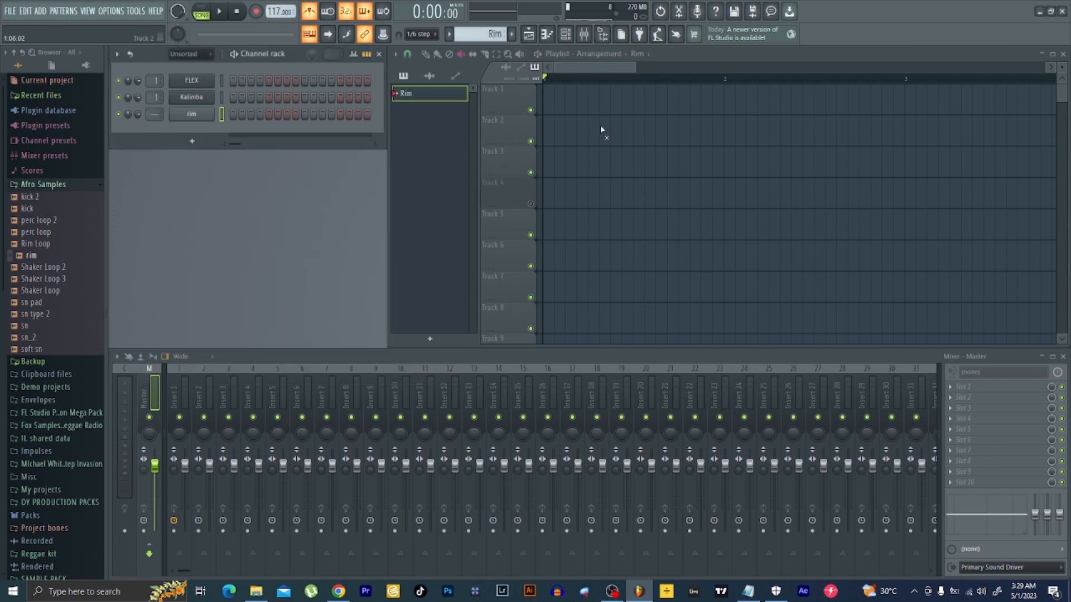
Place the Rim pattern at bar 1 of Track 1 and program rim hits on steps 1, 4, 7, 11, 12 and 15.
click(551, 99)
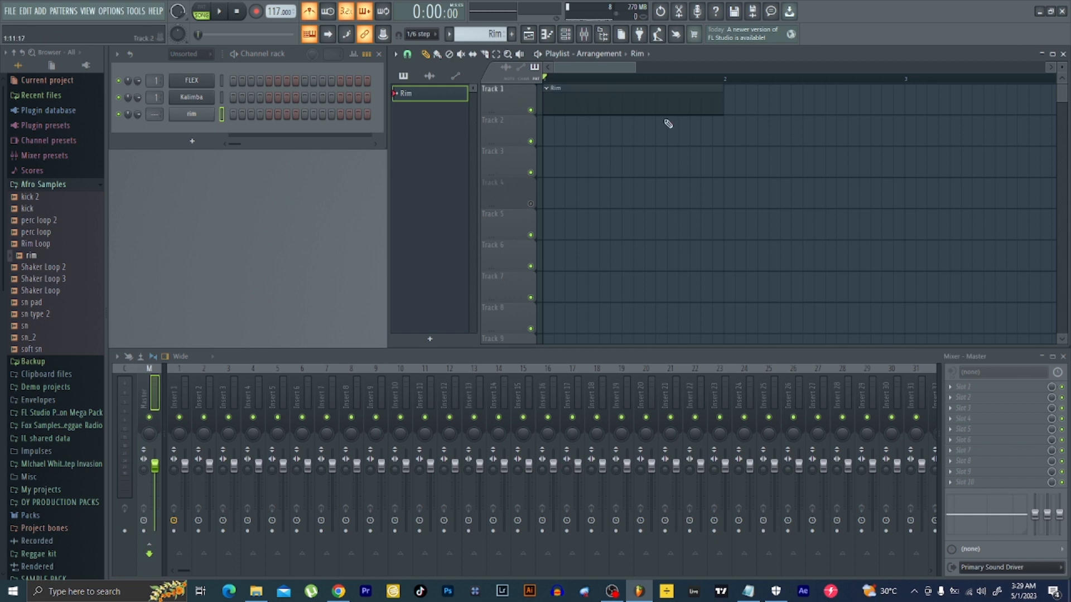
click(233, 113)
click(260, 114)
key(space)
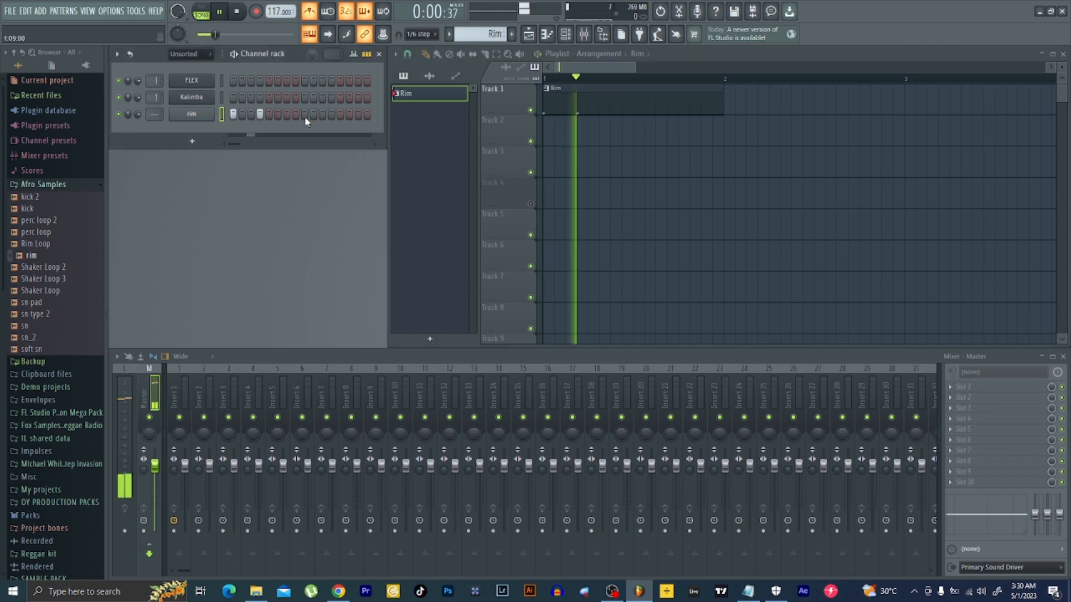
click(287, 115)
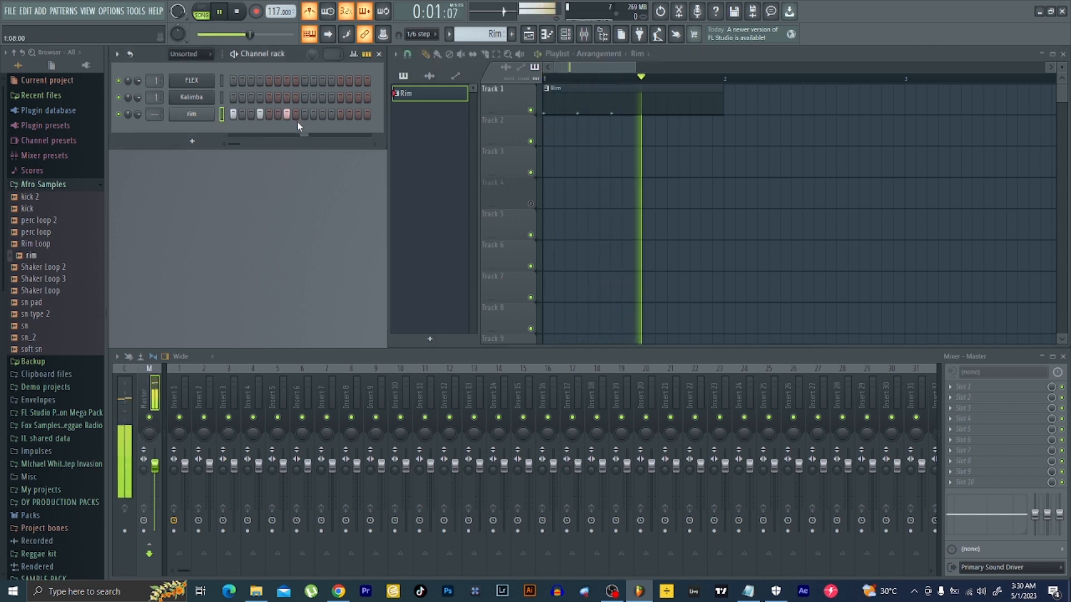
click(323, 114)
click(331, 114)
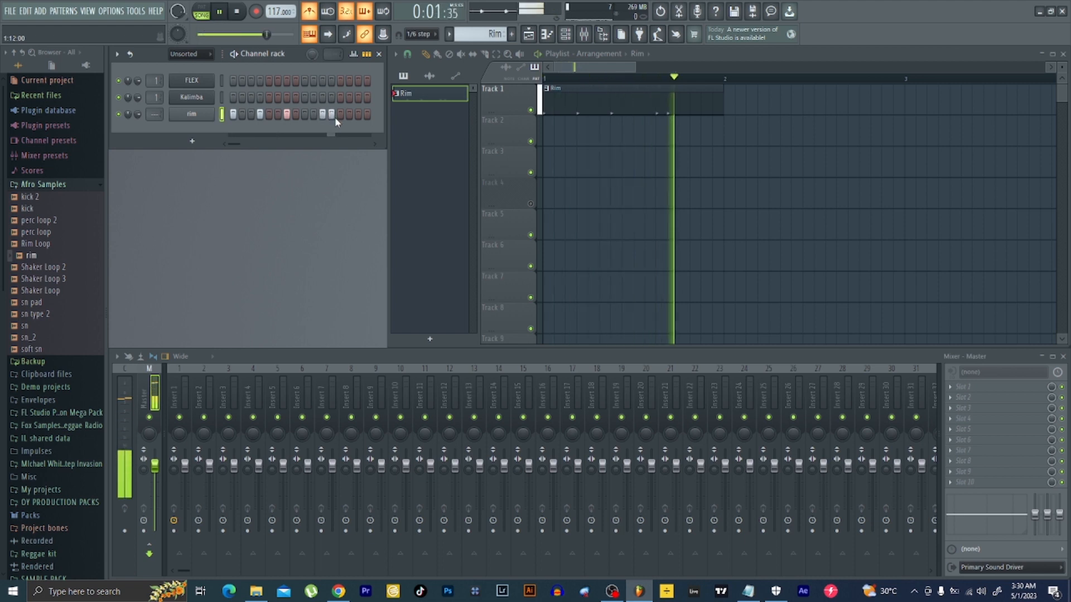
click(358, 114)
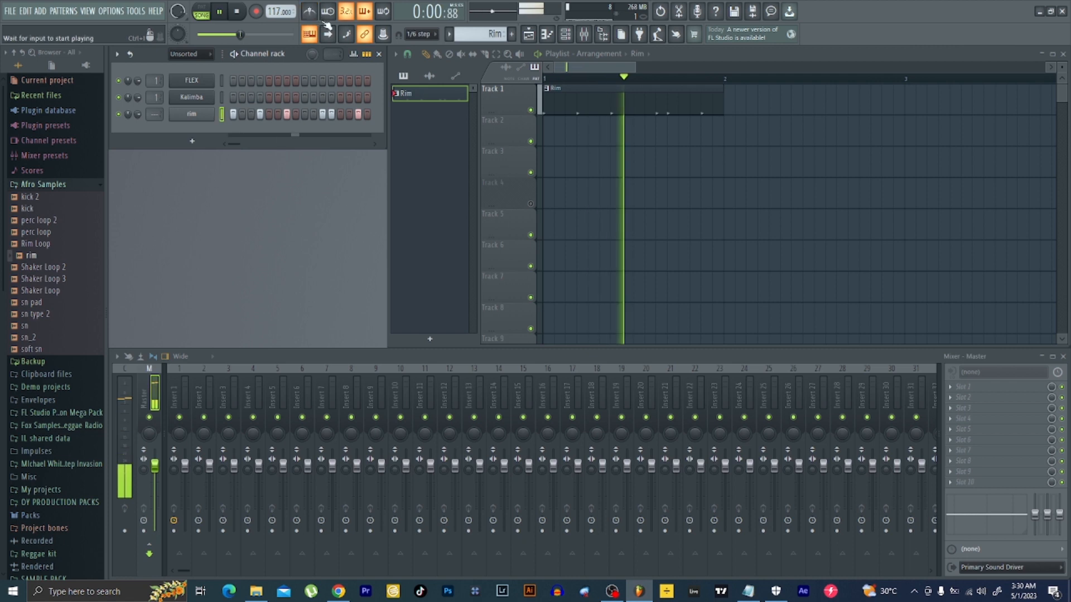
key(space)
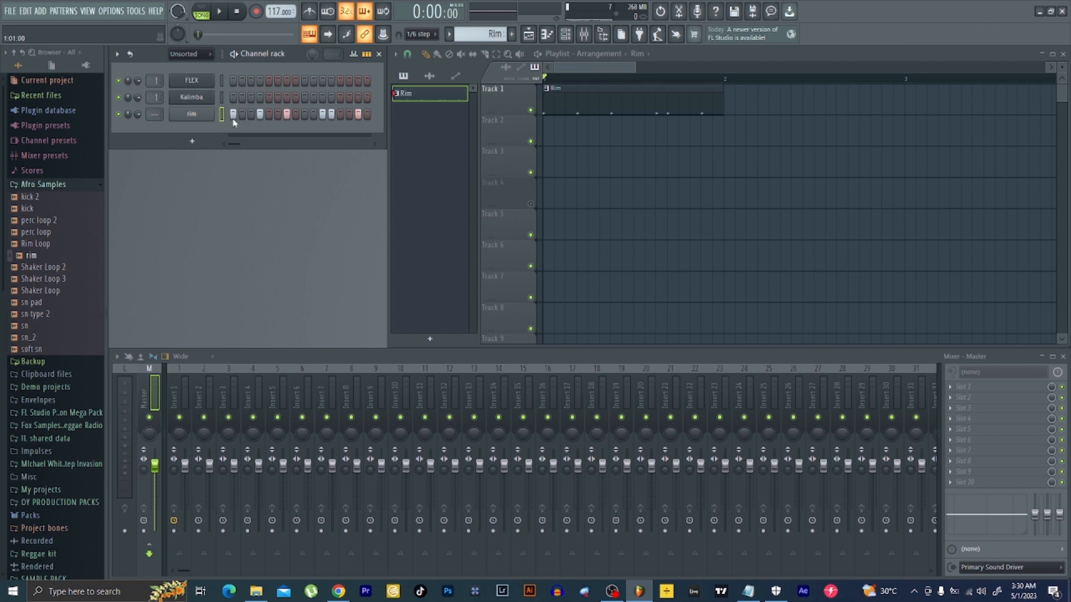
Set the rim channel's fine time shift to 0:01, and repeat the Rim clip across bars 1 to 4 of Track 1.
click(204, 115)
click(206, 155)
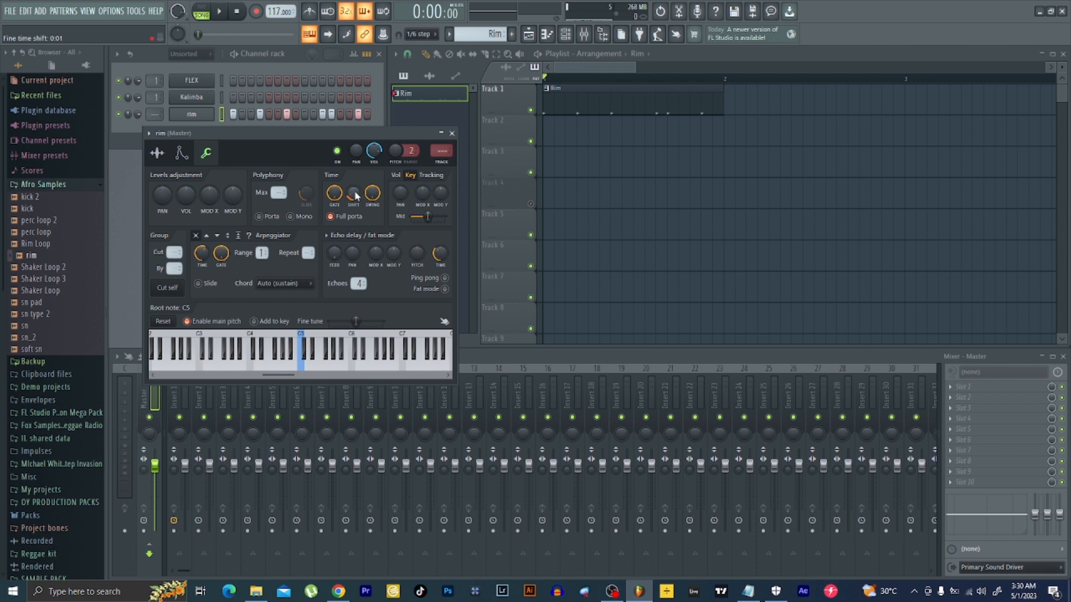
click(452, 134)
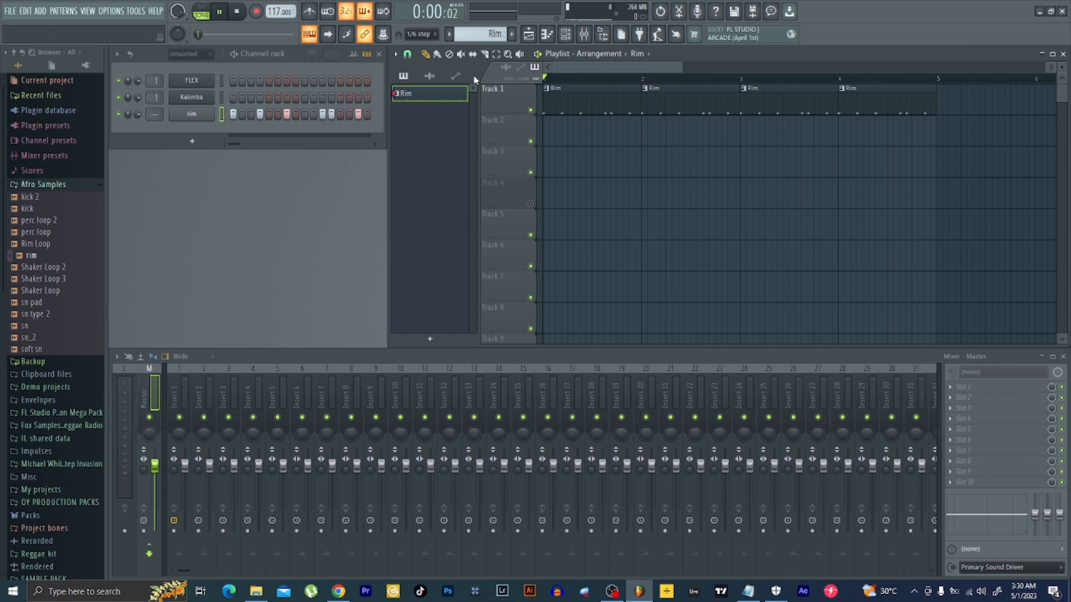
key(space)
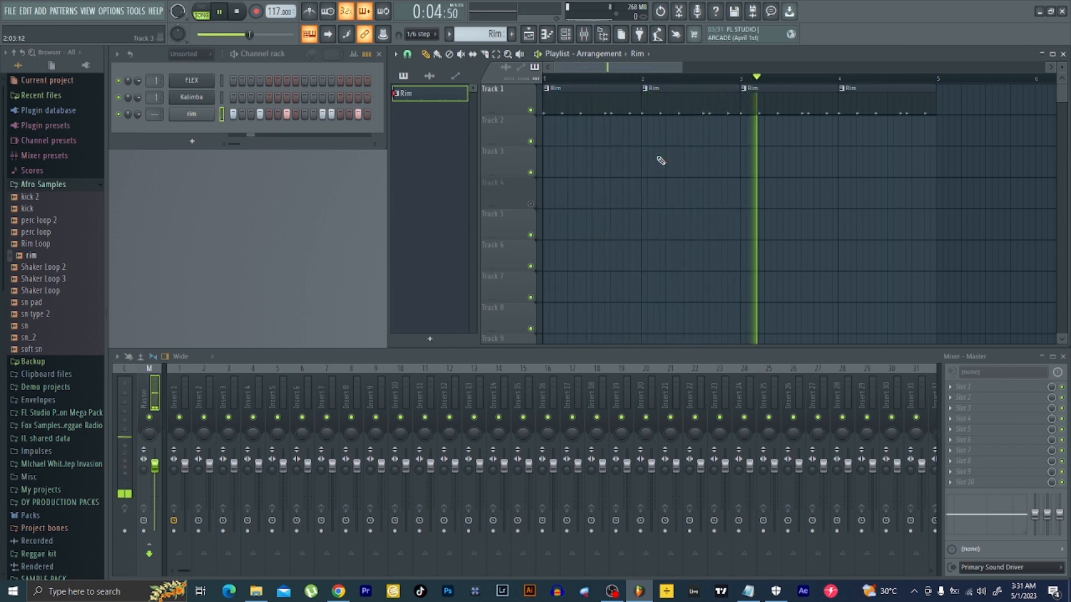
key(space)
Make the Rim clip at bar 4 of Track 1 a unique pattern.
double_click(863, 95)
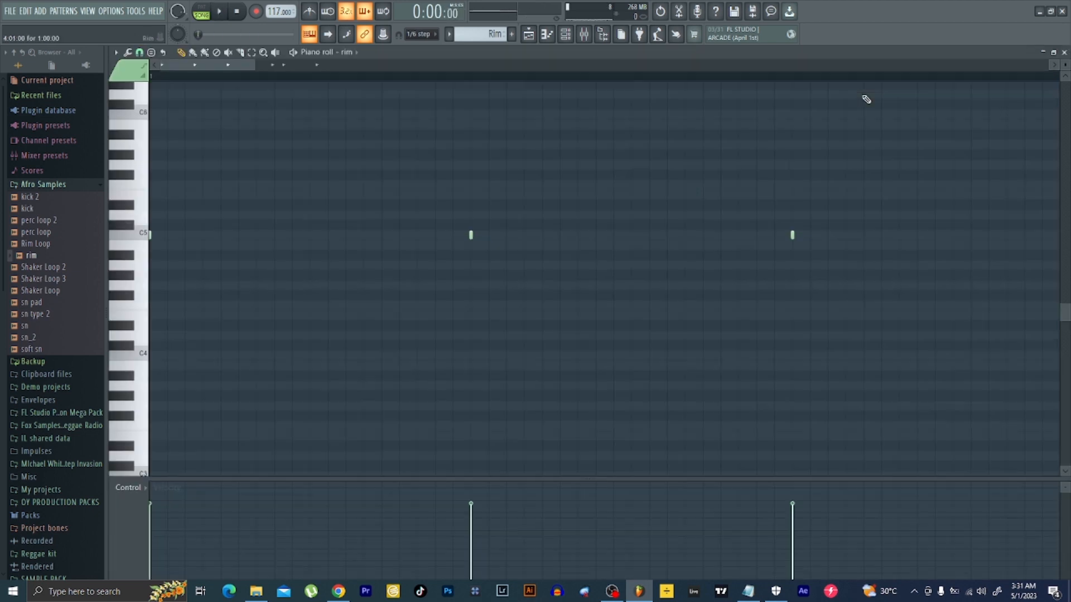
click(1068, 55)
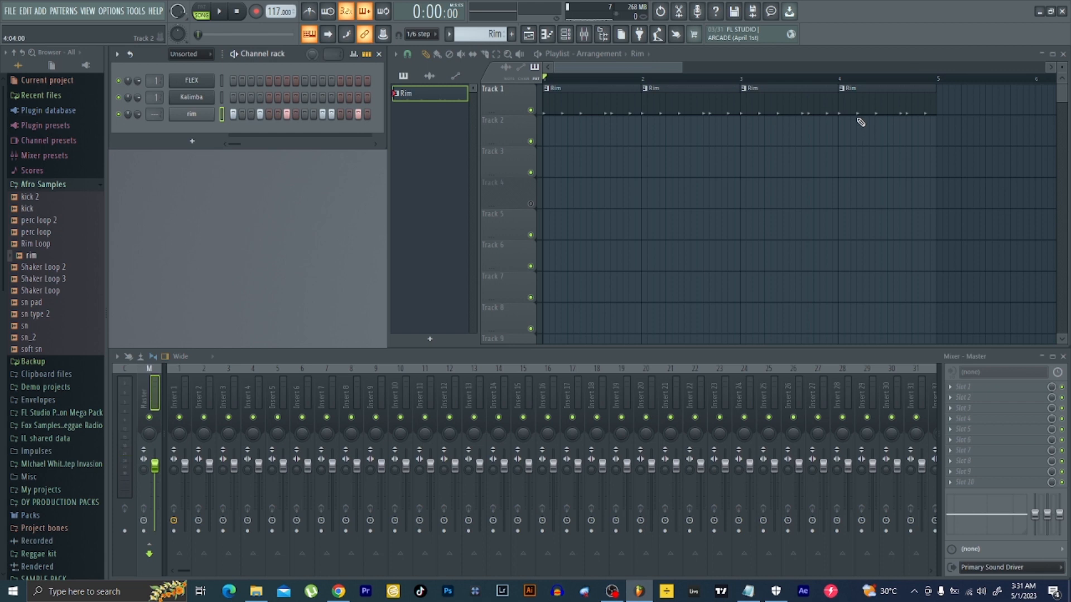
click(842, 89)
click(887, 161)
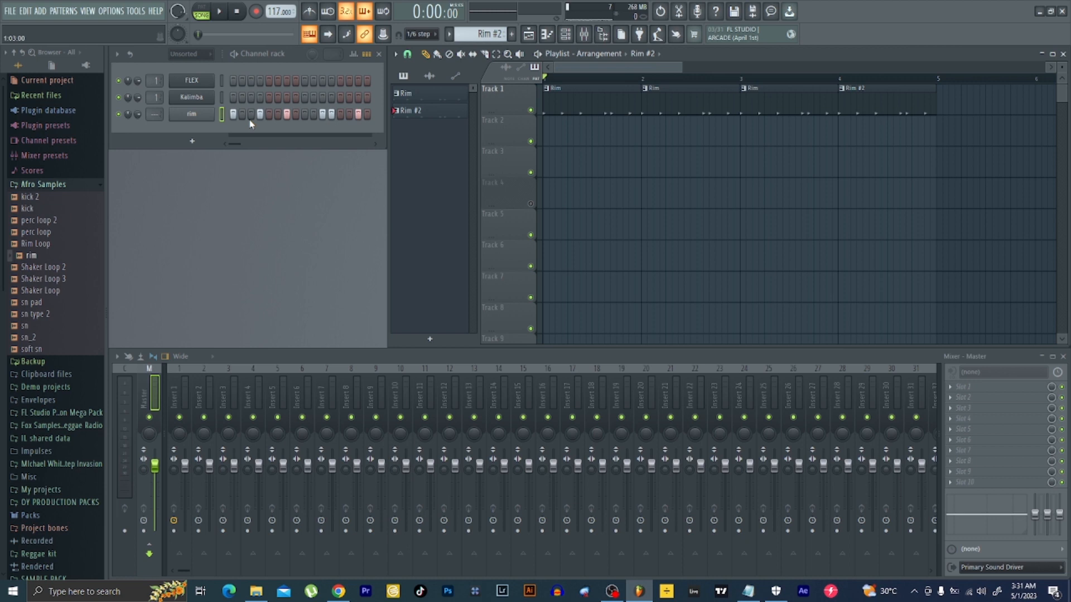
Switch playback to pattern mode and add a rim hit on step 2 of the bar 4 pattern.
click(201, 8)
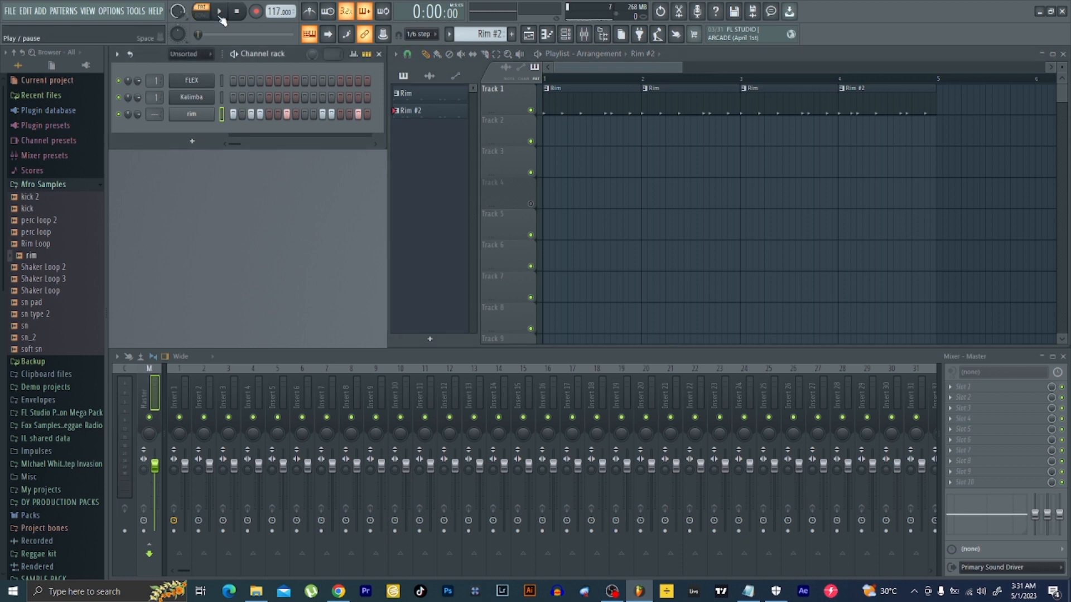
click(219, 11)
key(space)
click(251, 114)
key(space)
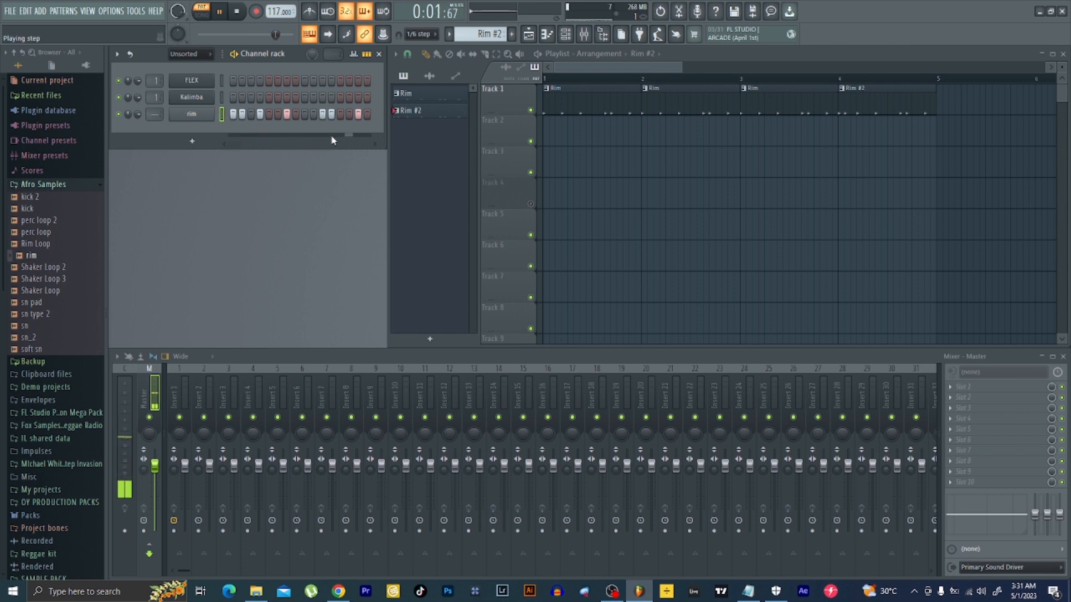
In the rim channel's piano roll, build a roll of three short C5 notes from step 11 up to the step 12 hit.
right_click(205, 122)
click(223, 116)
key(space)
drag(915, 66, 408, 66)
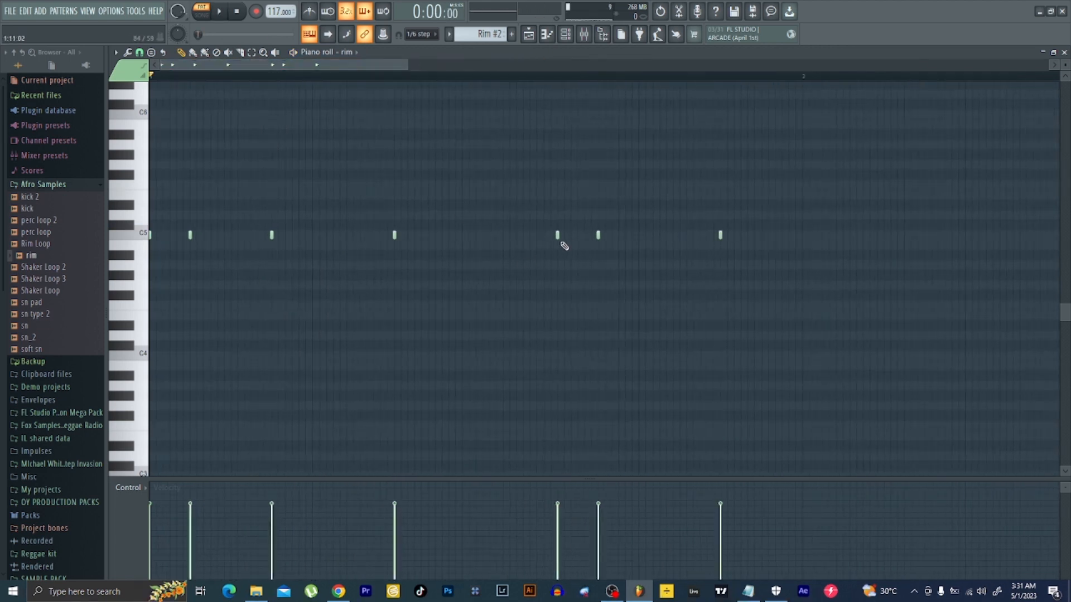
key(space)
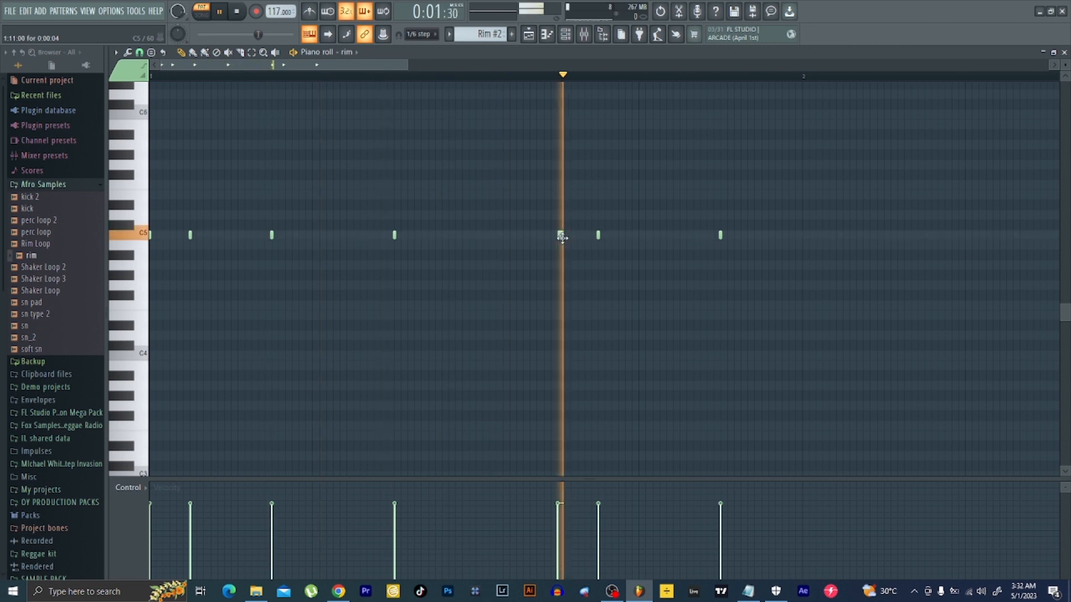
key(space)
click(575, 236)
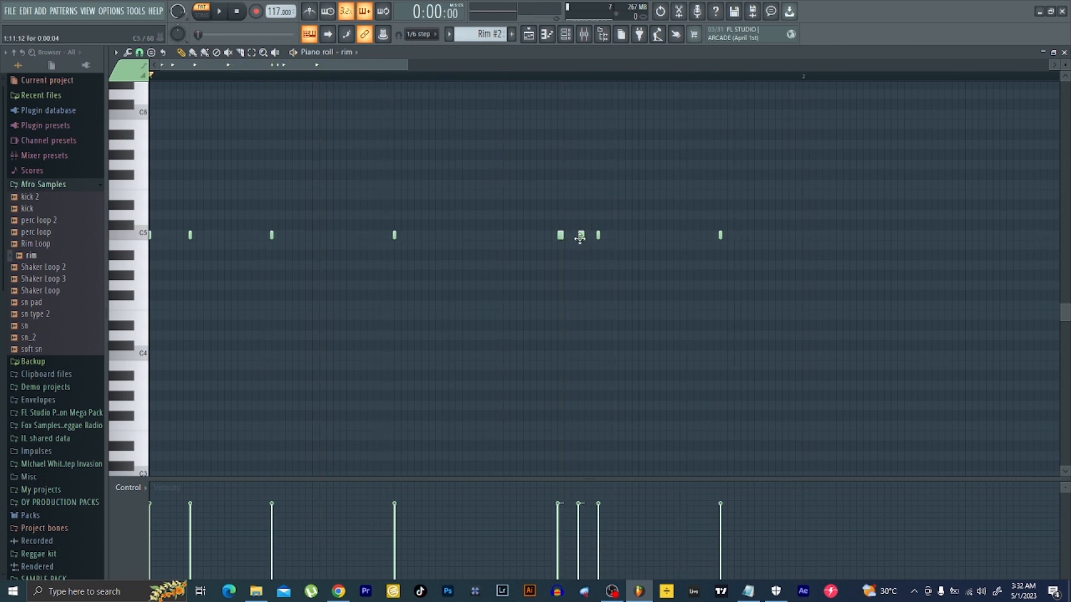
click(587, 236)
Ramp the velocities of the three roll notes upward and return playback to song mode.
key(space)
drag(557, 544, 593, 521)
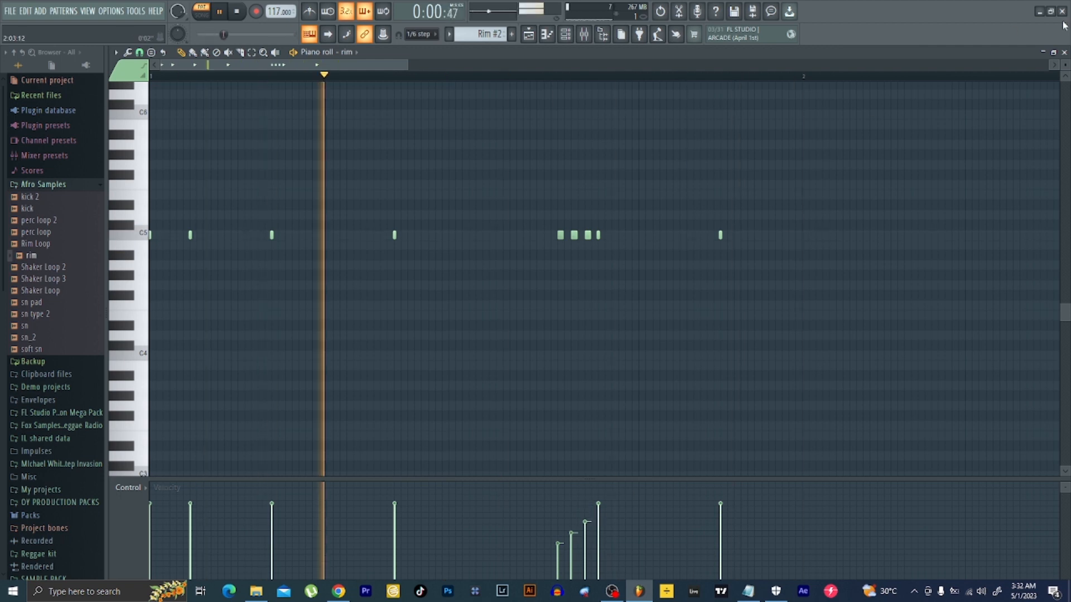
key(F7)
key(space)
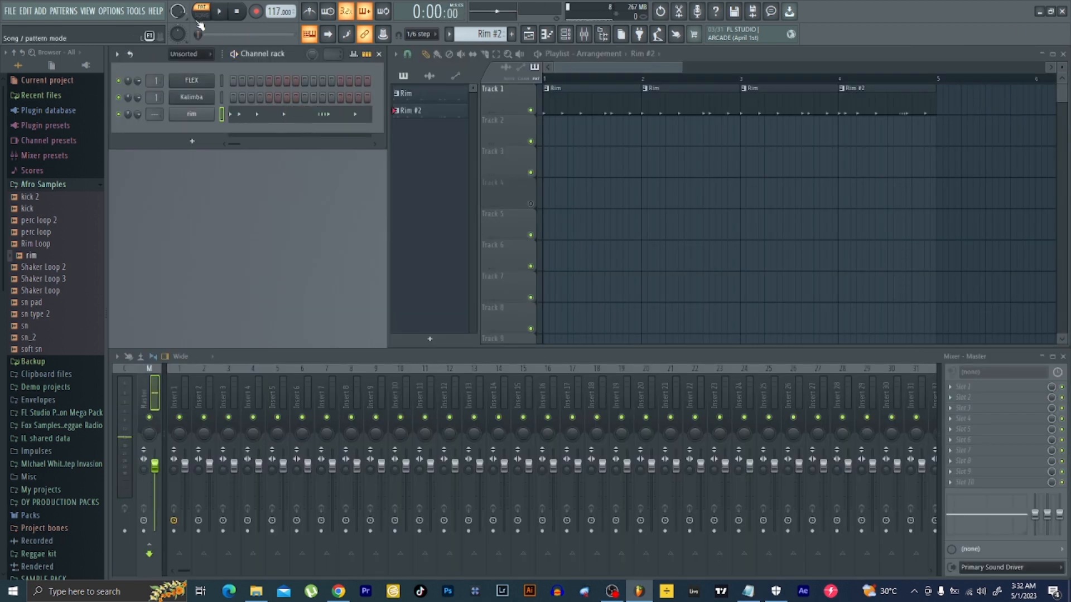
click(199, 16)
Make the Rim clip at bar 2 unique and add a softer C5 hit midway between steps 2 and 3 in its piano roll.
click(647, 92)
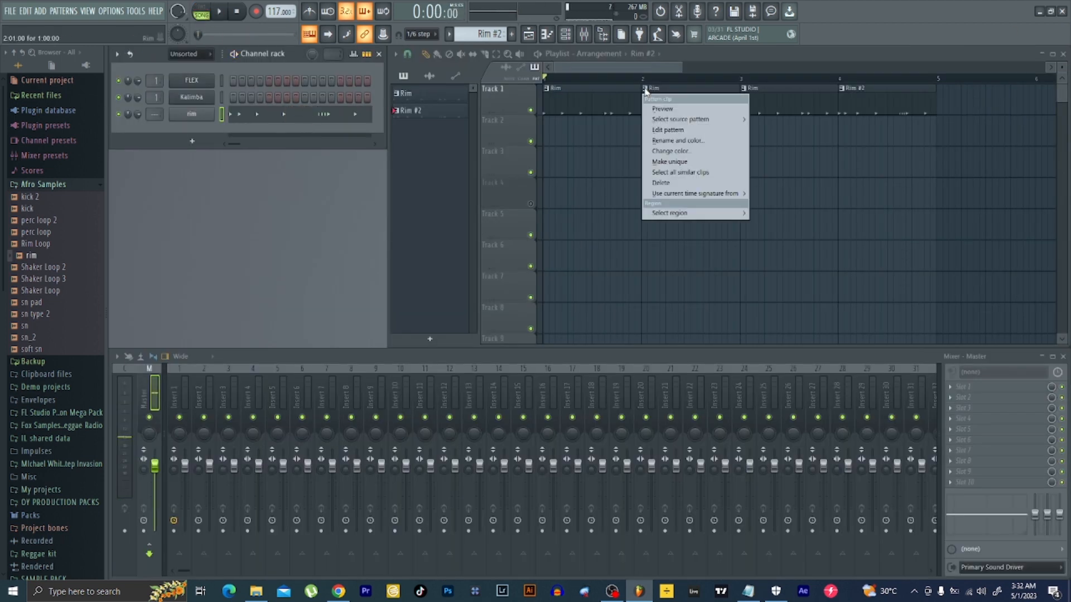
click(684, 163)
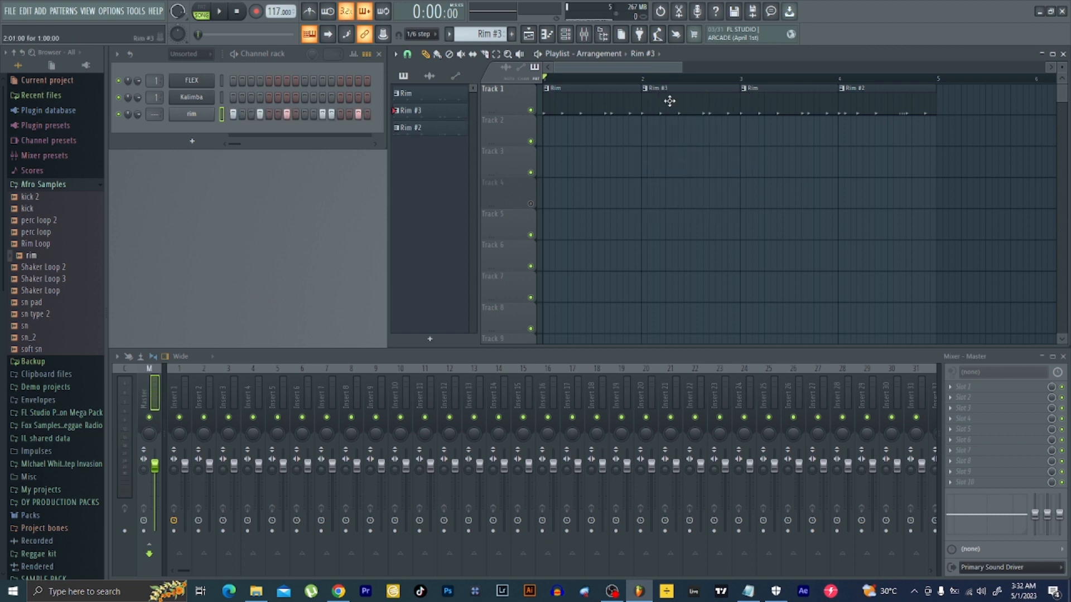
right_click(194, 114)
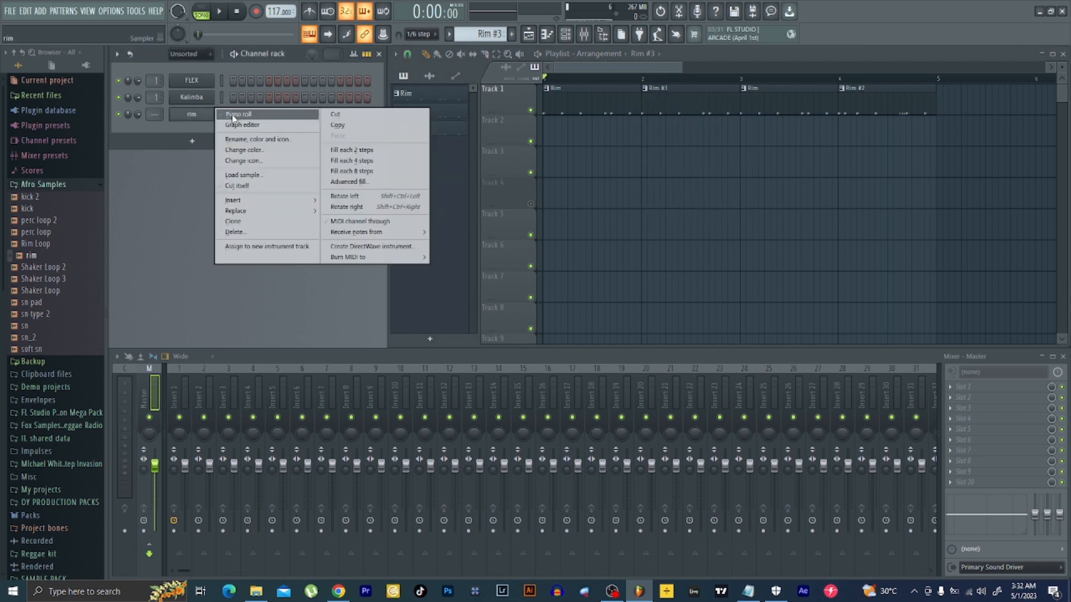
click(233, 115)
key(space)
click(213, 236)
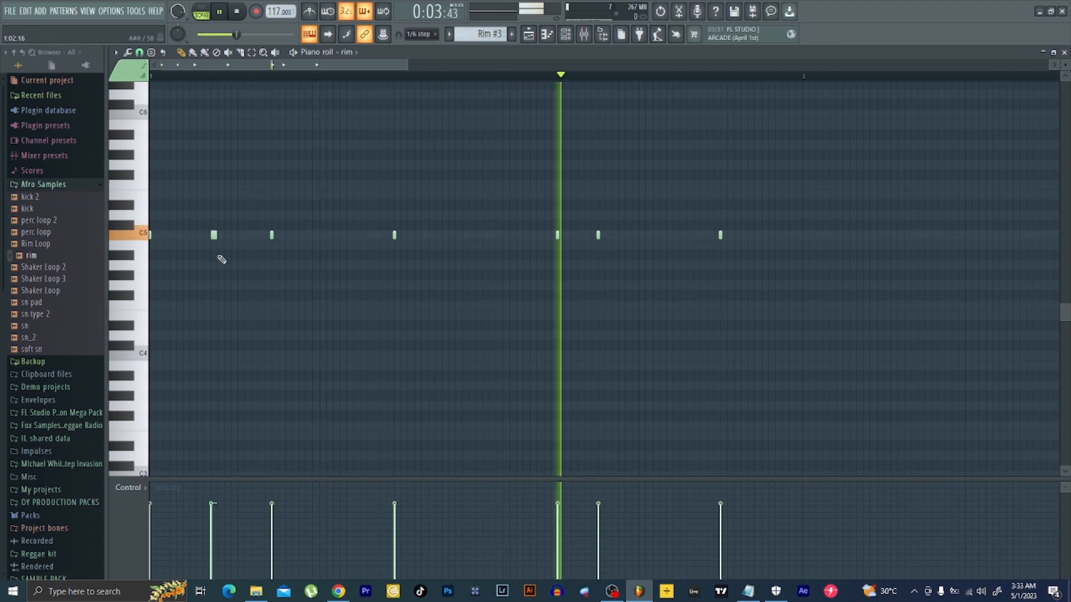
click(212, 522)
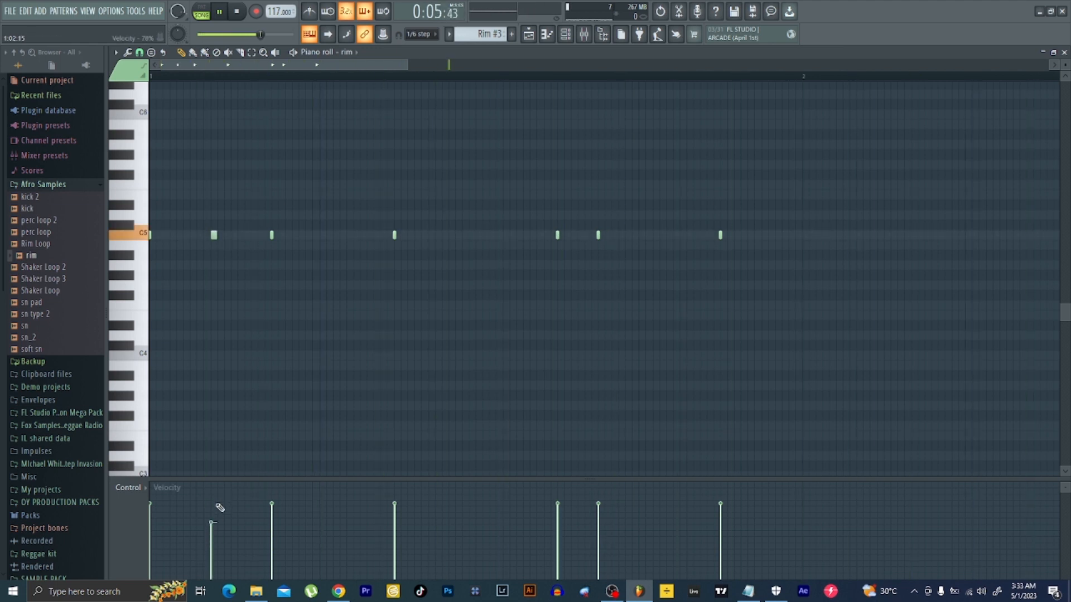
key(space)
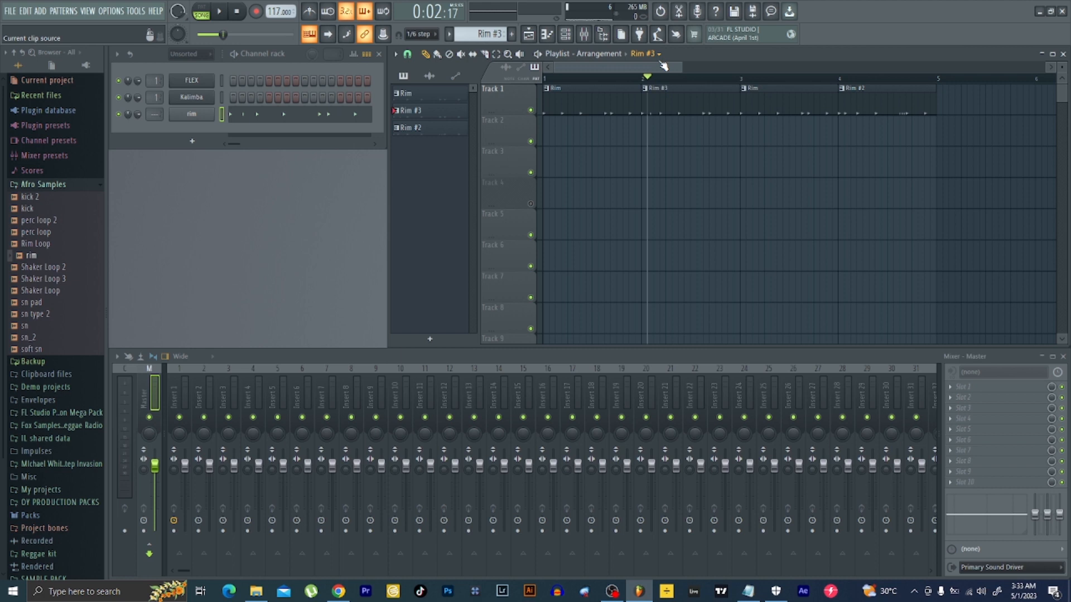
Raise the rim channel's fine time shift slightly while the song plays, and close its settings.
key(space)
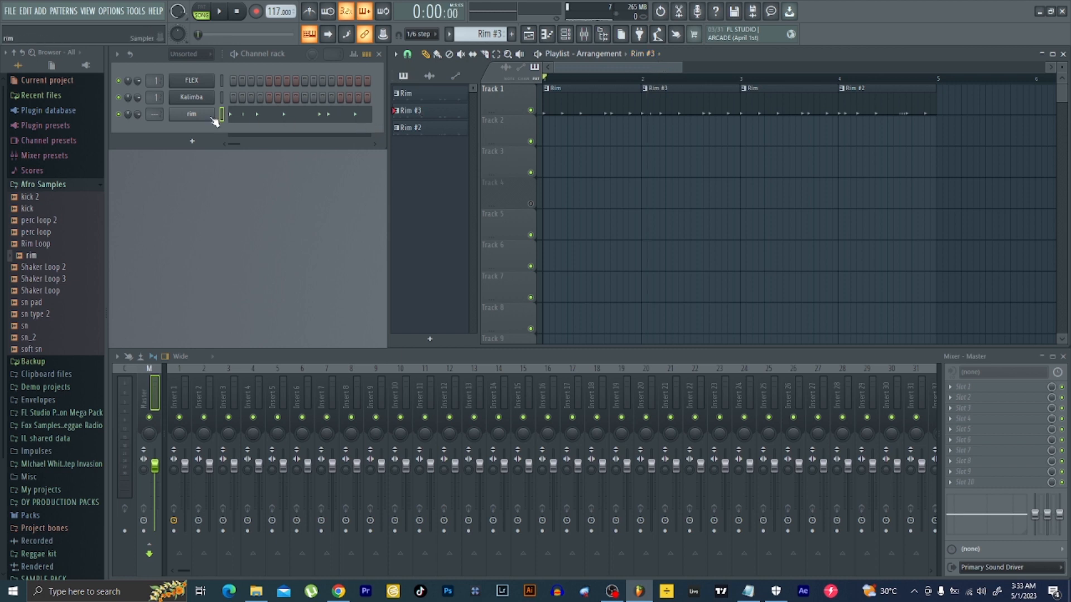
click(189, 115)
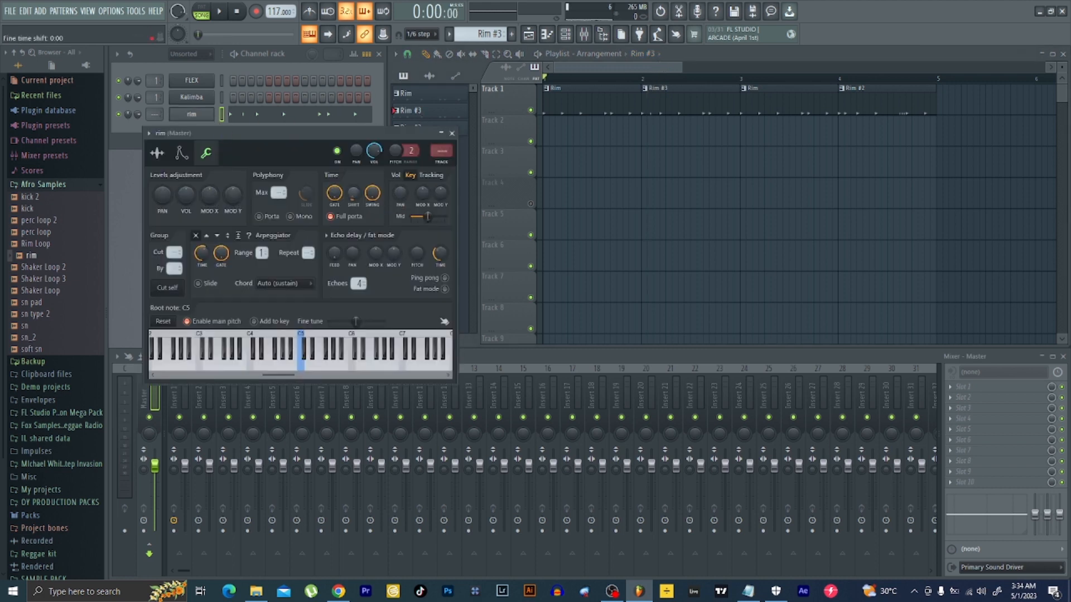
key(space)
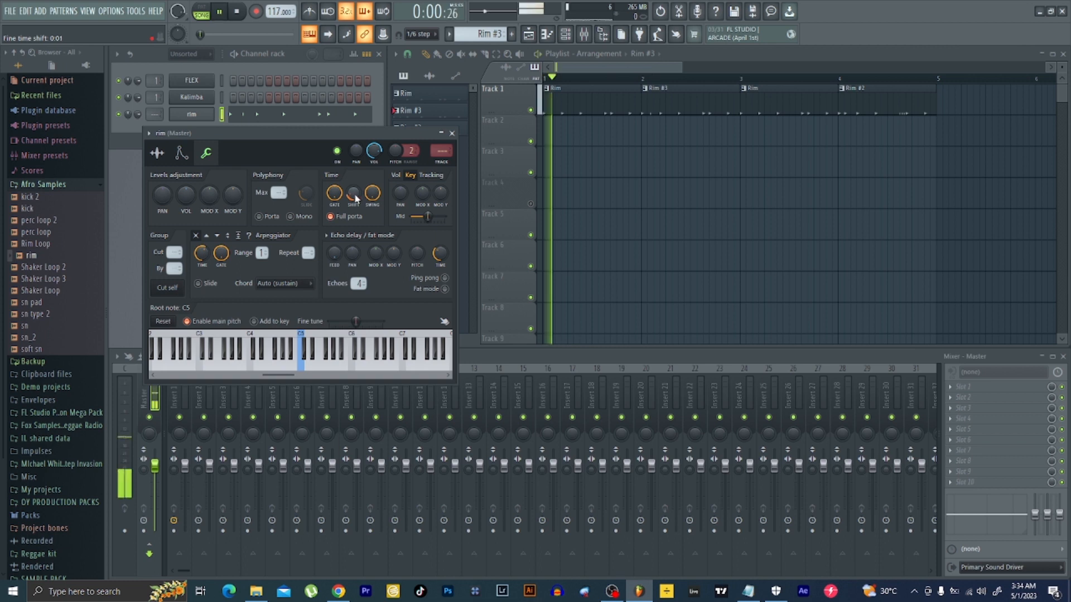
mouse_move(351, 199)
mouse_down()
mouse_move(355, 209)
mouse_move(353, 185)
mouse_up()
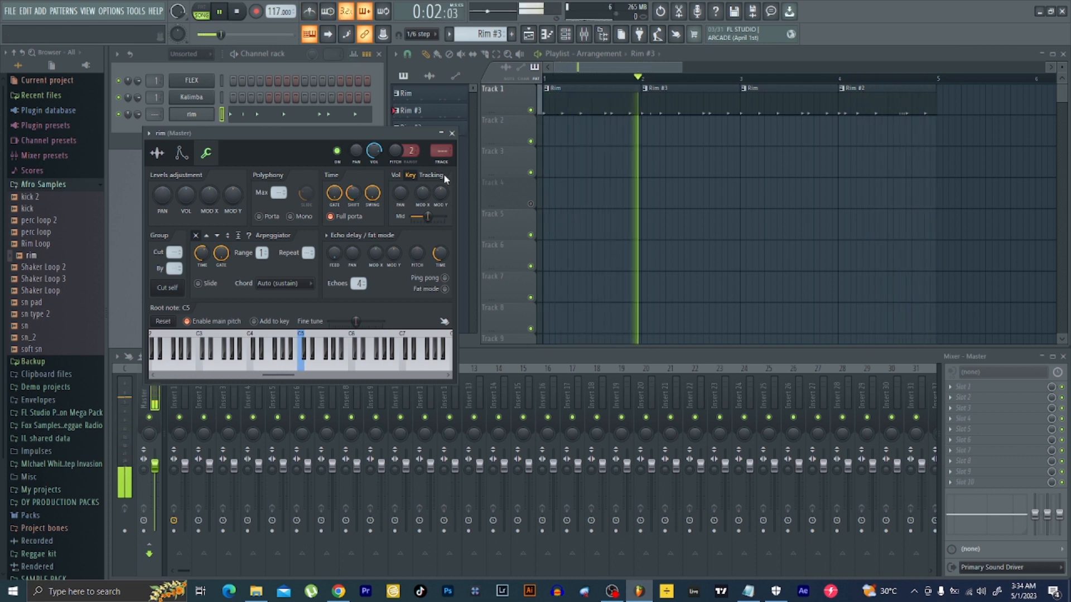
key(space)
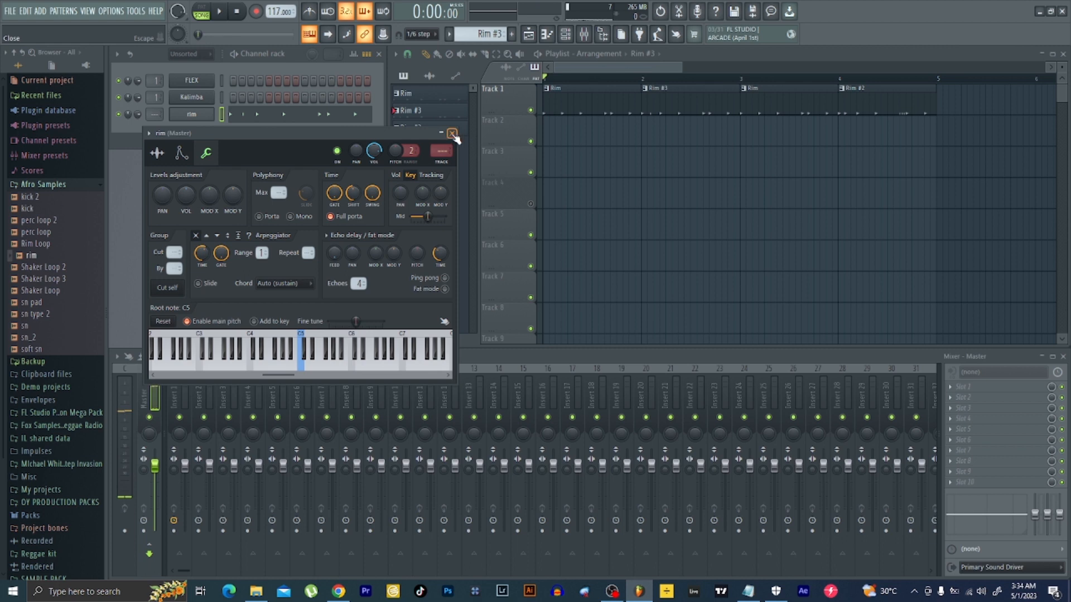
click(452, 134)
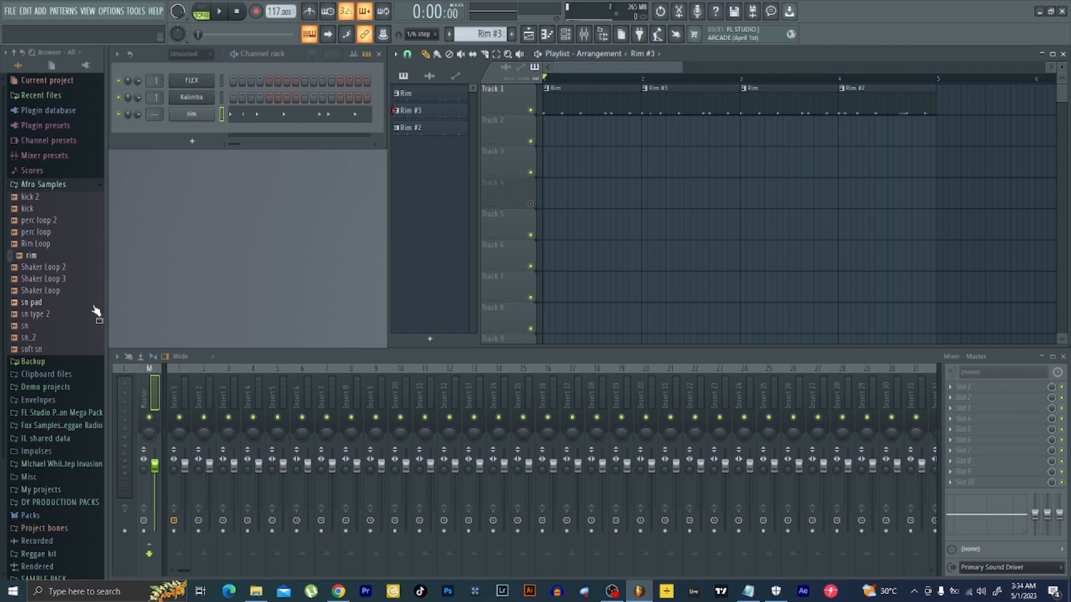
Place the Shaker Loop 2 sample on track 2, starting at bar 1.
click(49, 270)
drag(50, 275, 540, 137)
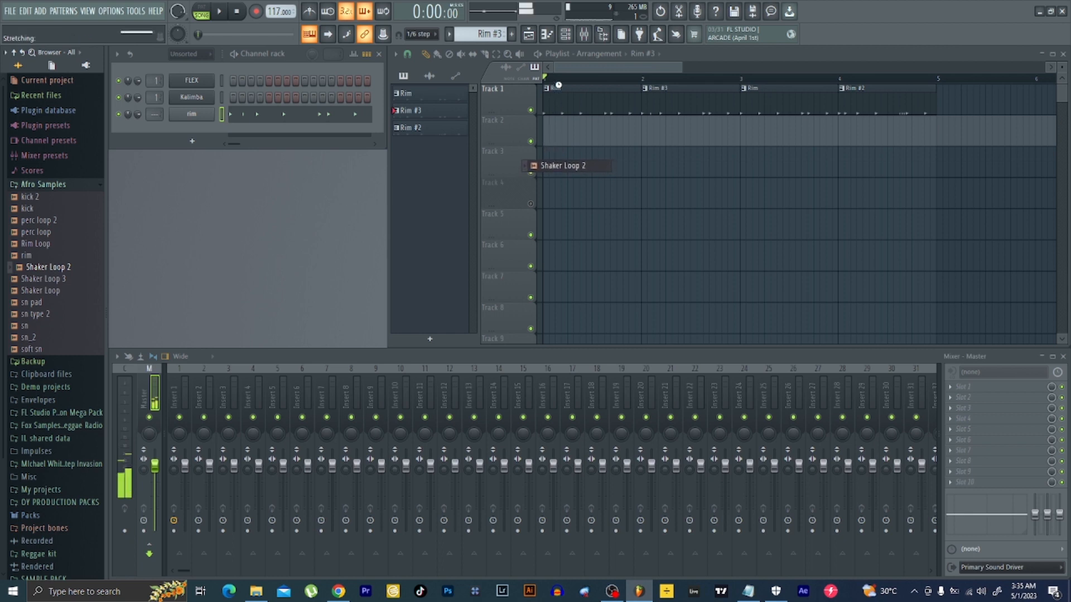
drag(656, 68, 1029, 69)
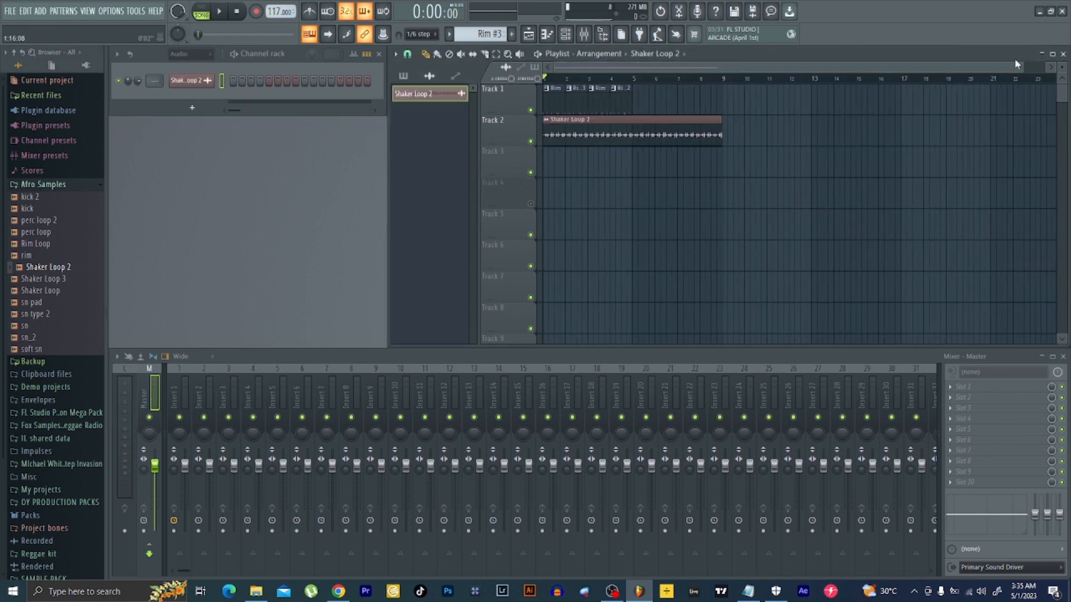
Duplicate the four Rim clips on track 1 into bars 5 to 8 and play the arrangement.
click(623, 103)
drag(655, 97, 530, 101)
key(ctrl+b)
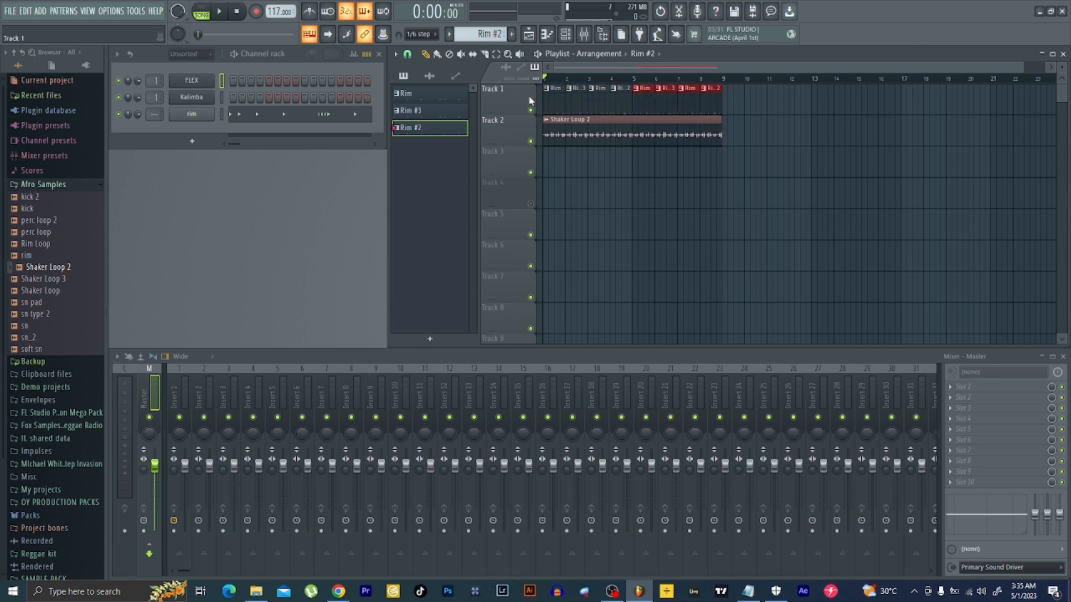
key(space)
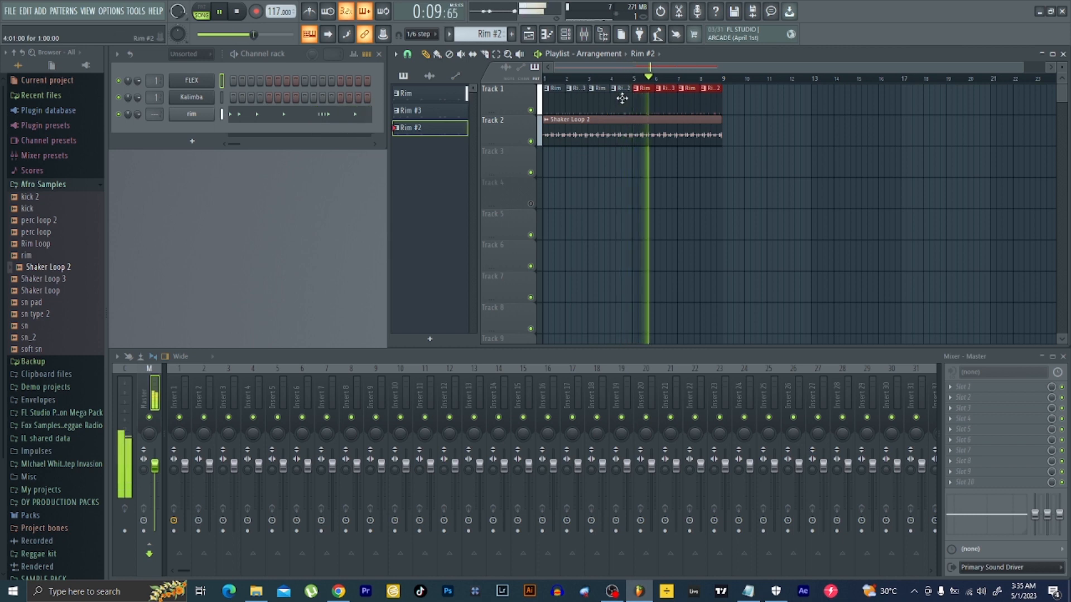
key(space)
Audition Shaker Loop 2 with its channel settings open and reset its channel volume to 78%.
double_click(621, 98)
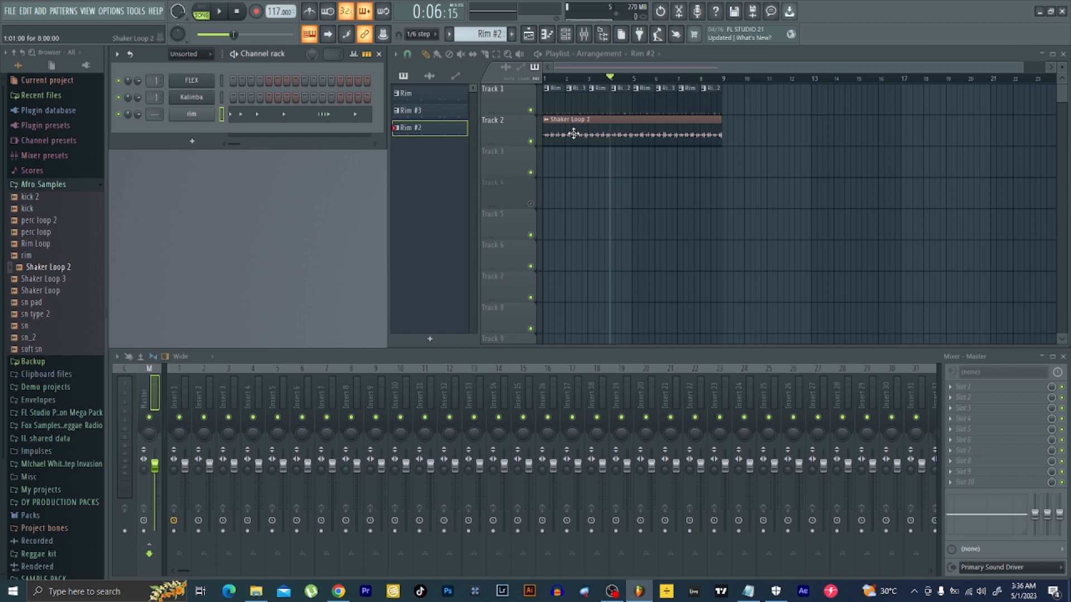
double_click(583, 125)
key(space)
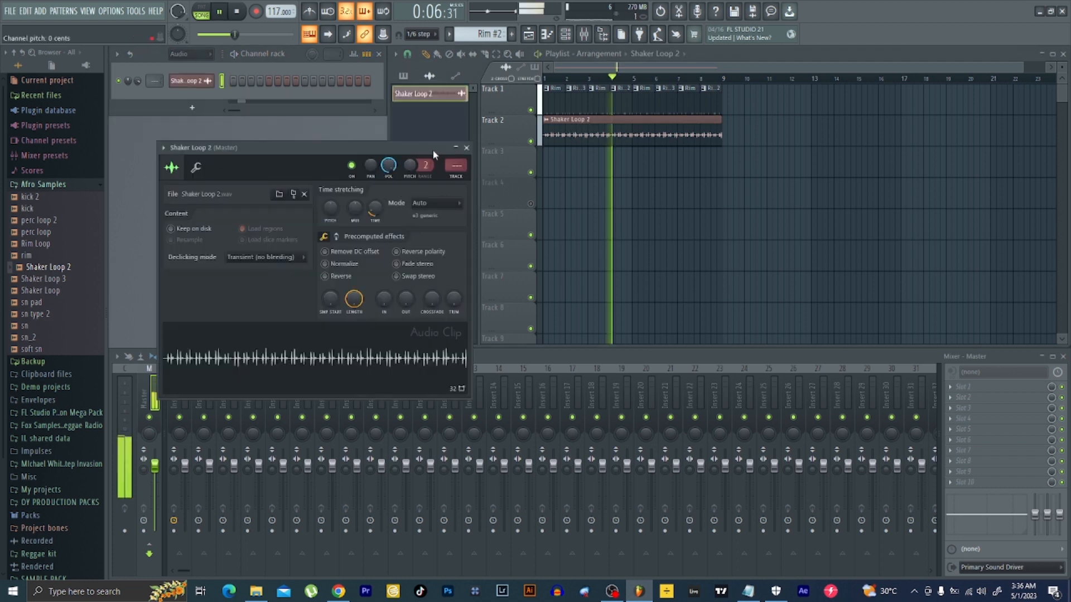
click(466, 149)
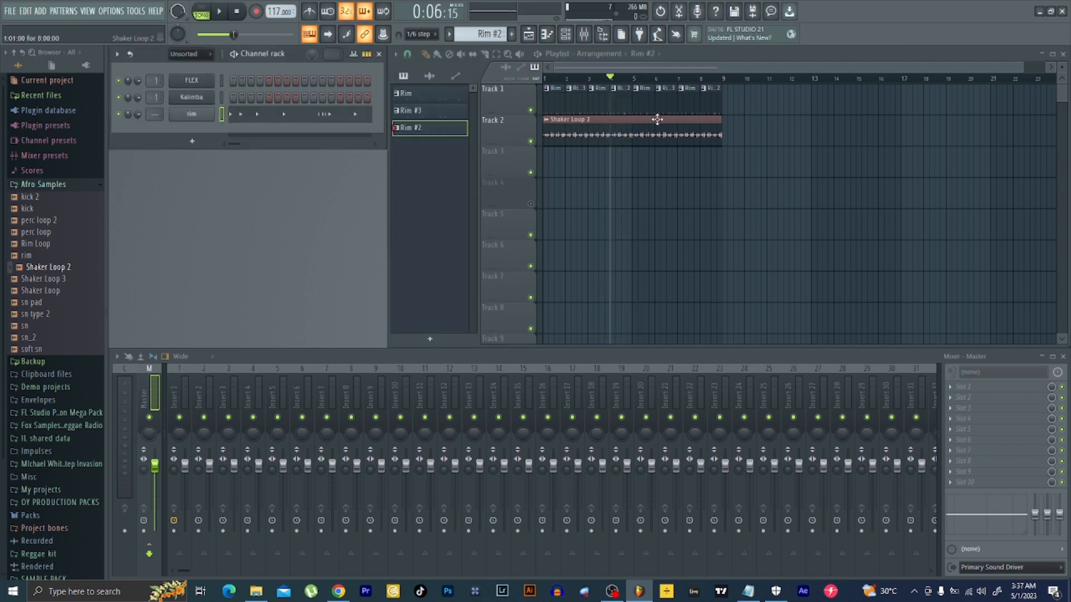
double_click(658, 120)
right_click(389, 165)
click(404, 172)
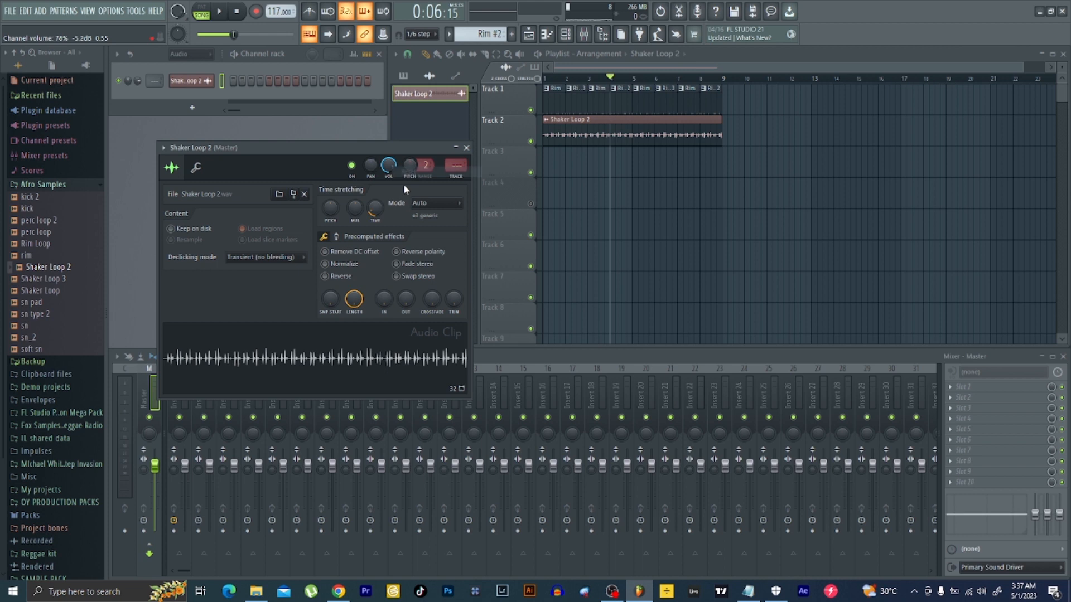
Add the sn pad sample as a new channel and give it the rim channel's C5 hits in the Rim pattern.
drag(31, 302, 196, 143)
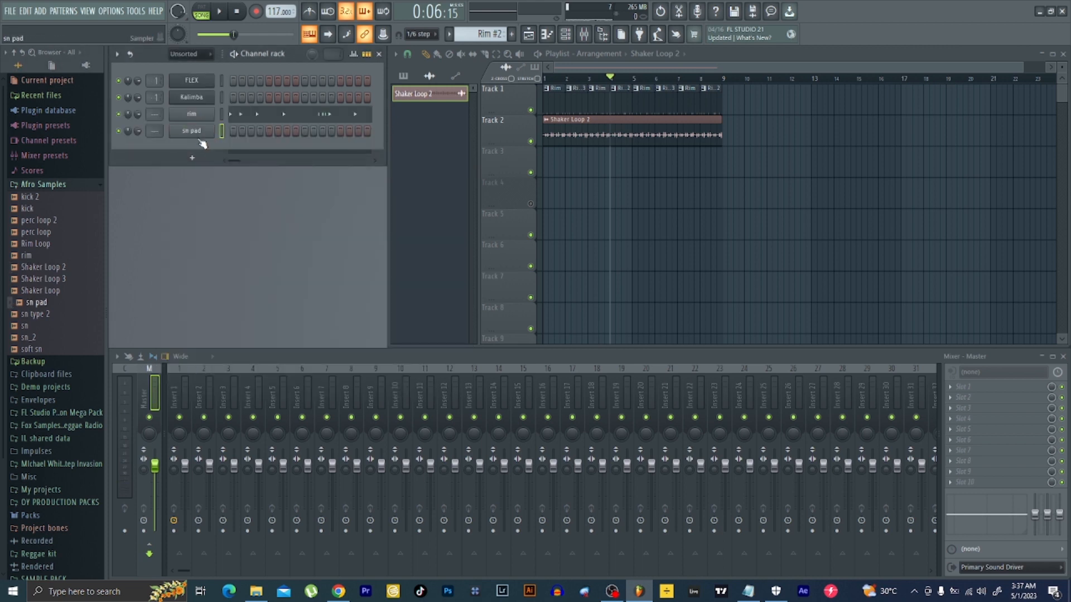
click(200, 136)
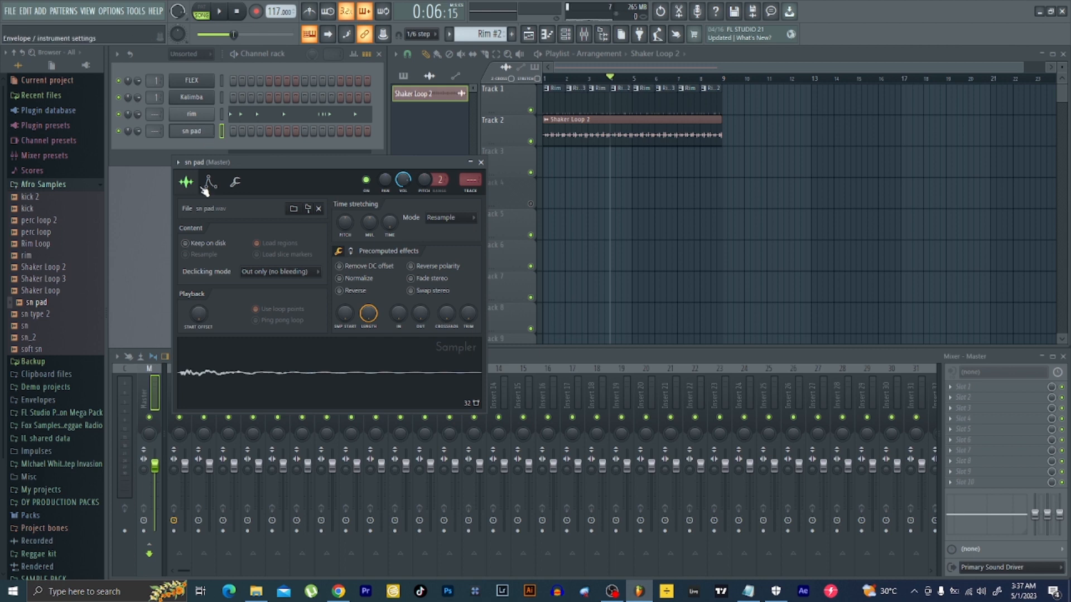
double_click(558, 96)
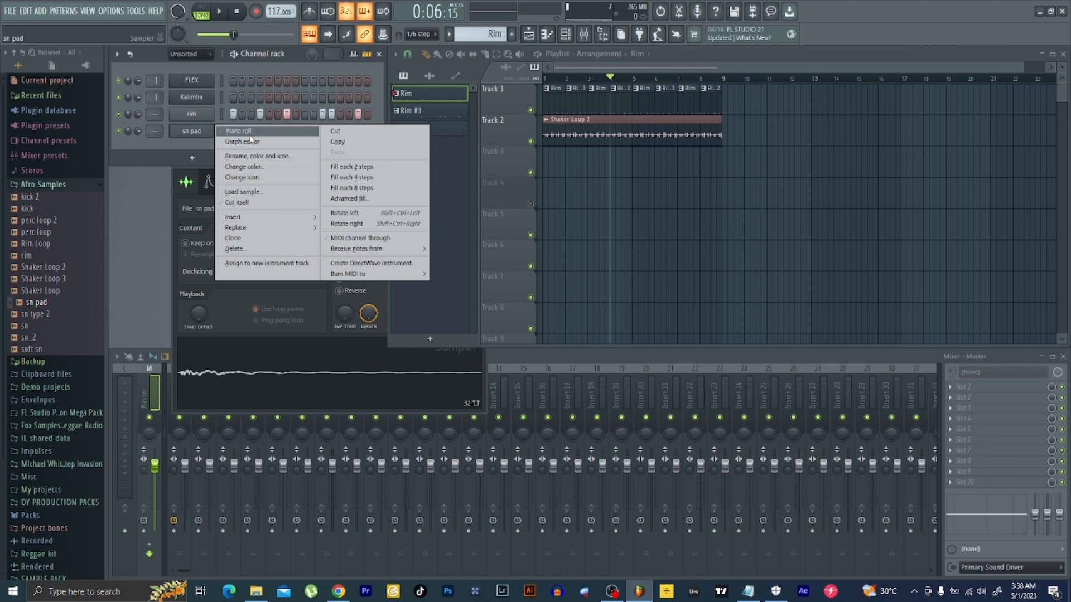
click(251, 132)
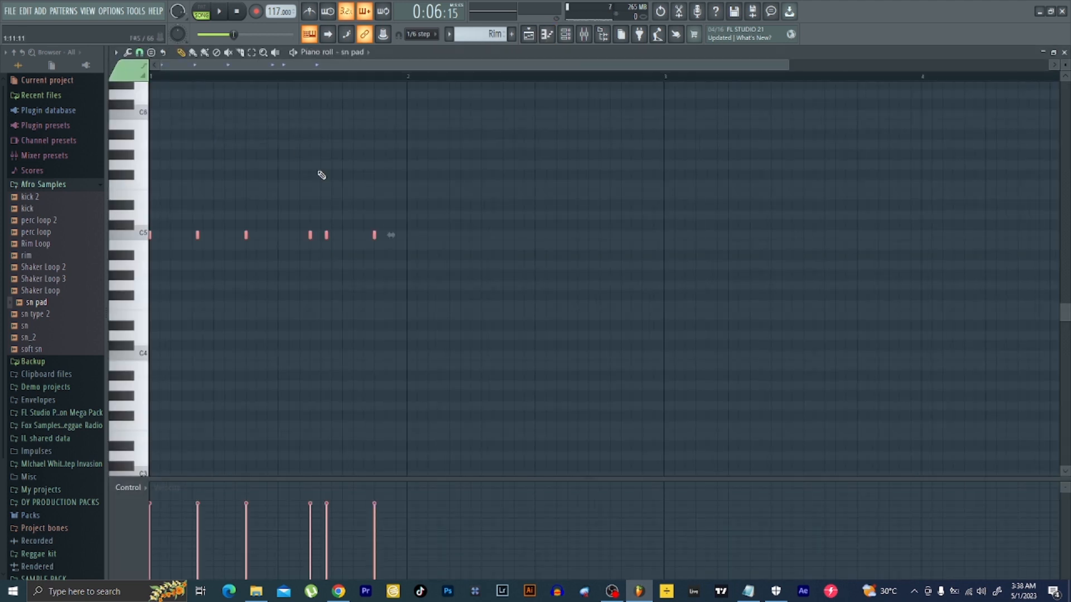
drag(786, 64, 650, 60)
key(space)
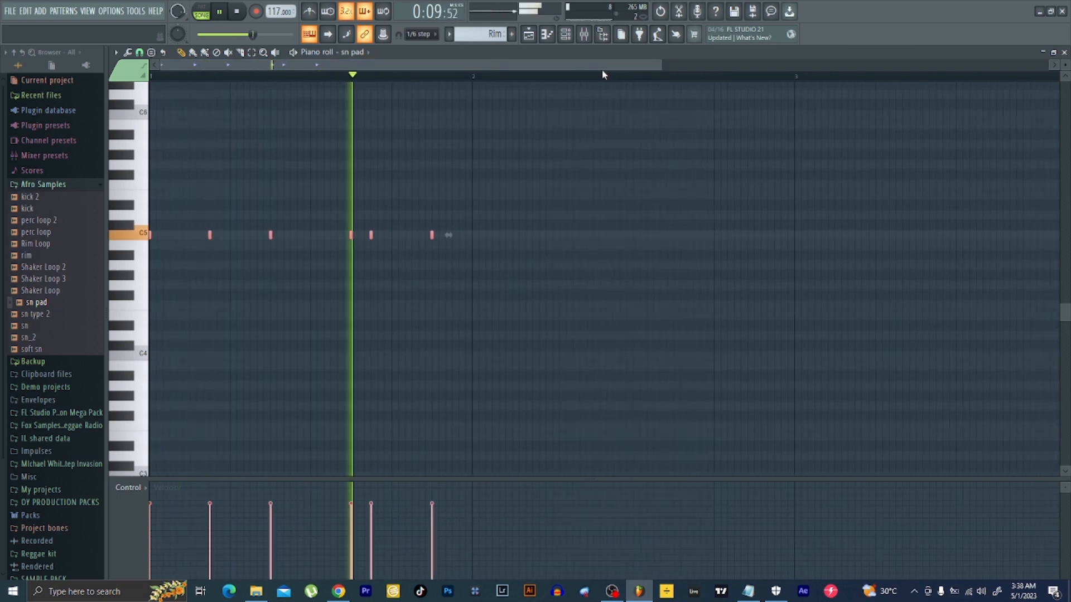
key(space)
click(1064, 53)
drag(555, 78, 544, 78)
key(space)
key(space)
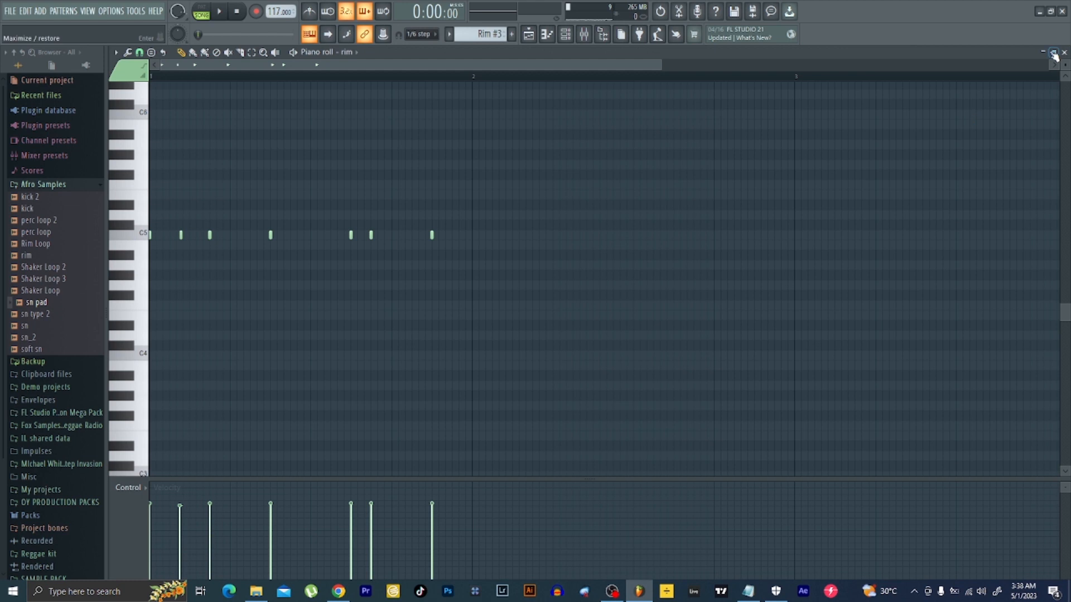
In the Rim #3 pattern, copy the rim channel's notes into the sn pad channel.
click(1064, 52)
right_click(191, 114)
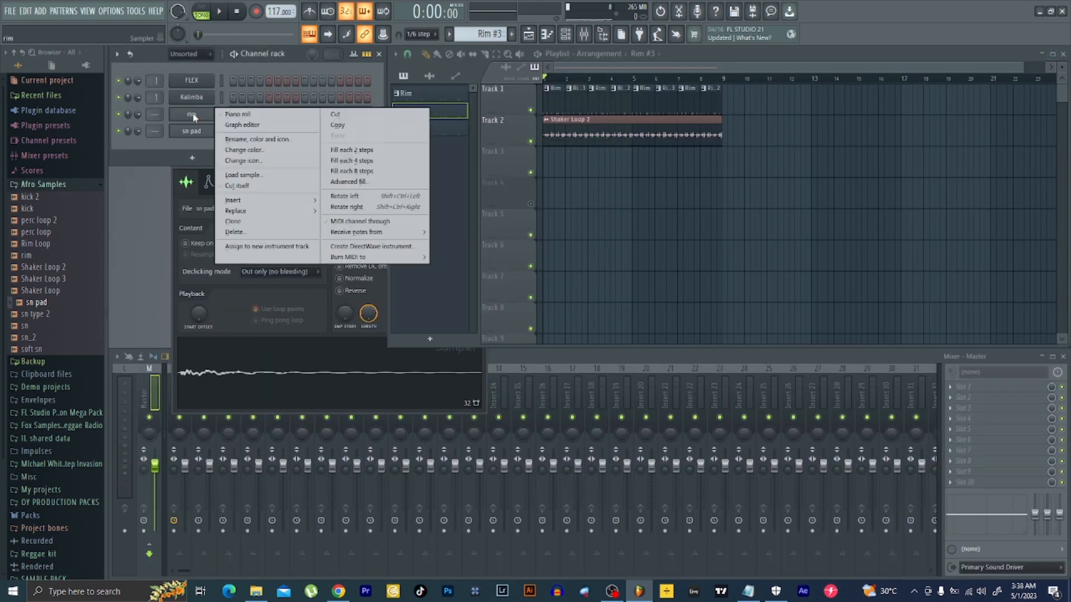
click(333, 125)
right_click(196, 140)
click(368, 155)
Check the Rim clip at bar 3, and copy the rim notes into sn pad in the Rim #2 pattern.
double_click(598, 103)
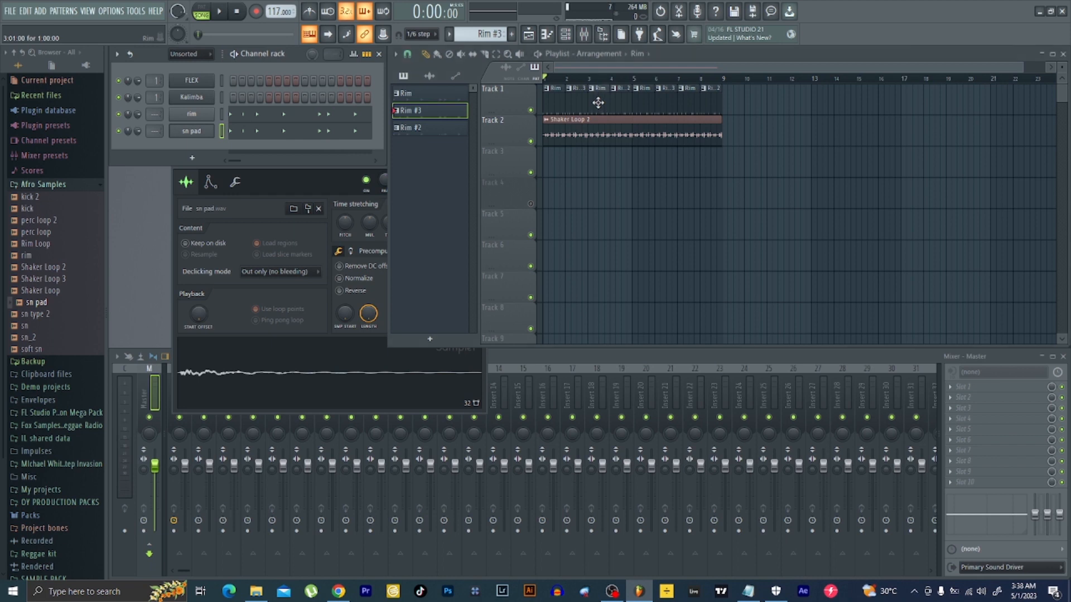
click(1064, 52)
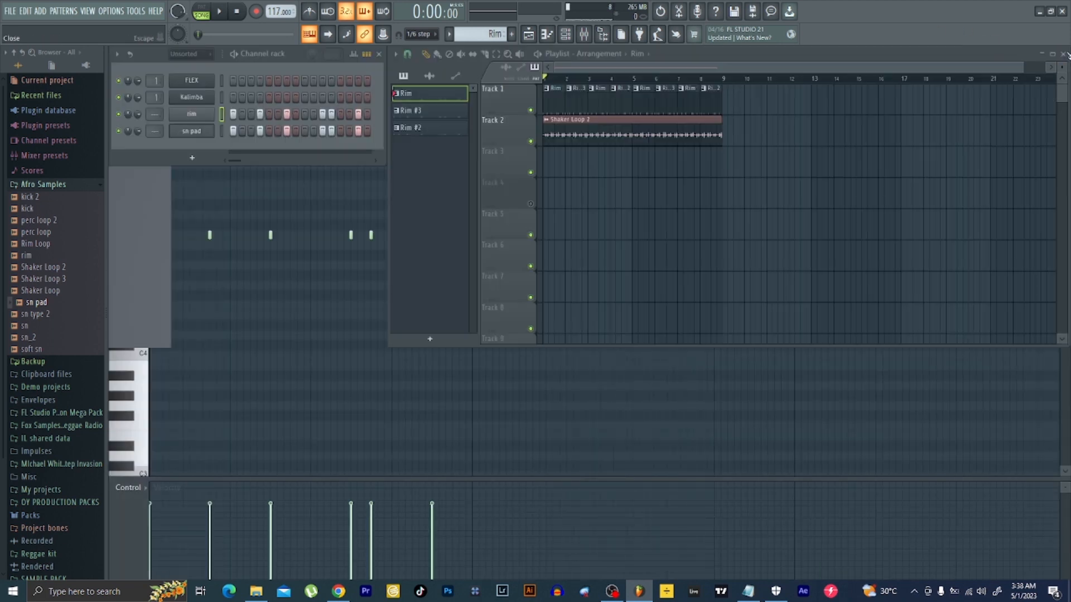
double_click(621, 99)
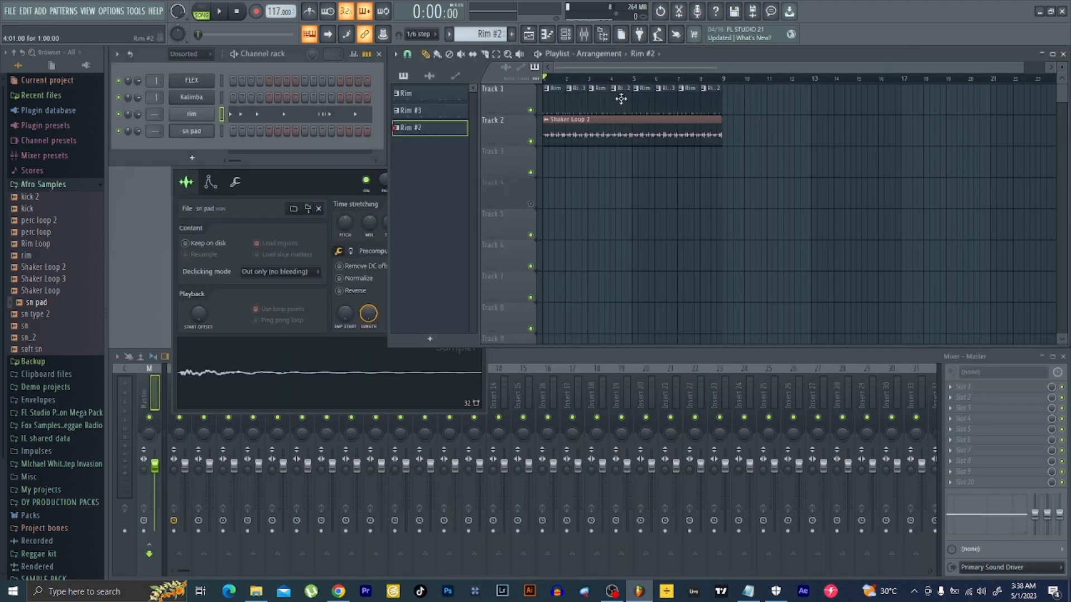
click(1064, 52)
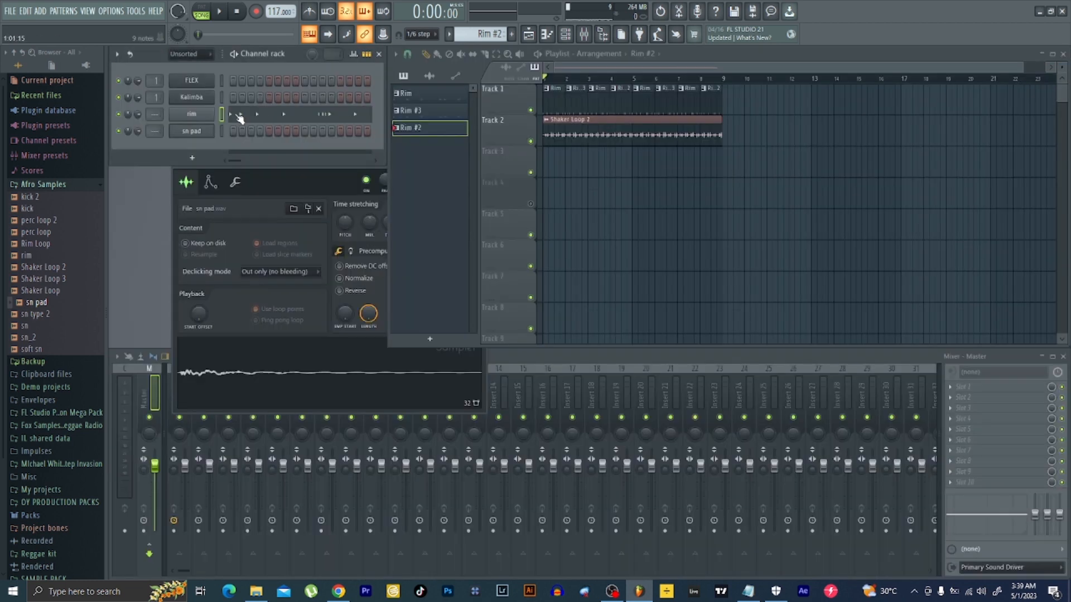
right_click(193, 115)
click(347, 126)
right_click(187, 132)
click(379, 156)
Play the layered hits, normalize the sn pad sample and mute track 2.
key(space)
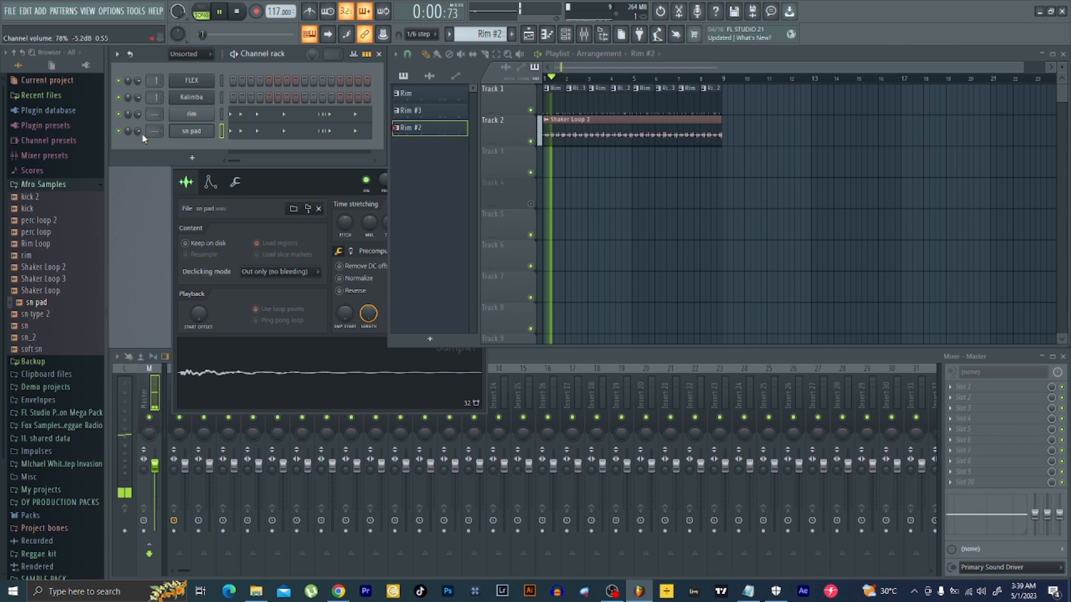
click(201, 132)
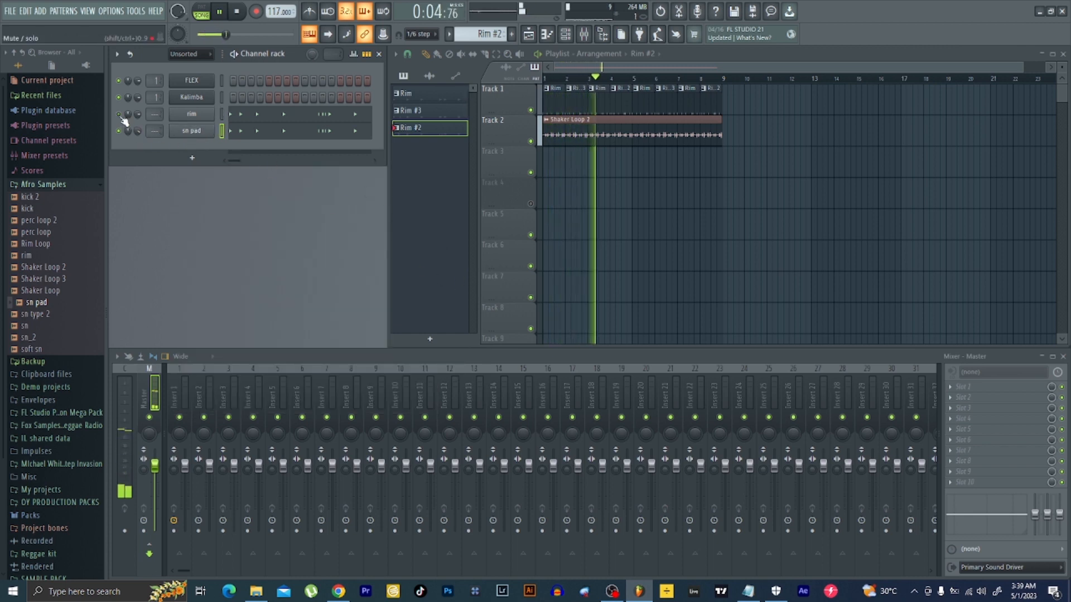
click(191, 130)
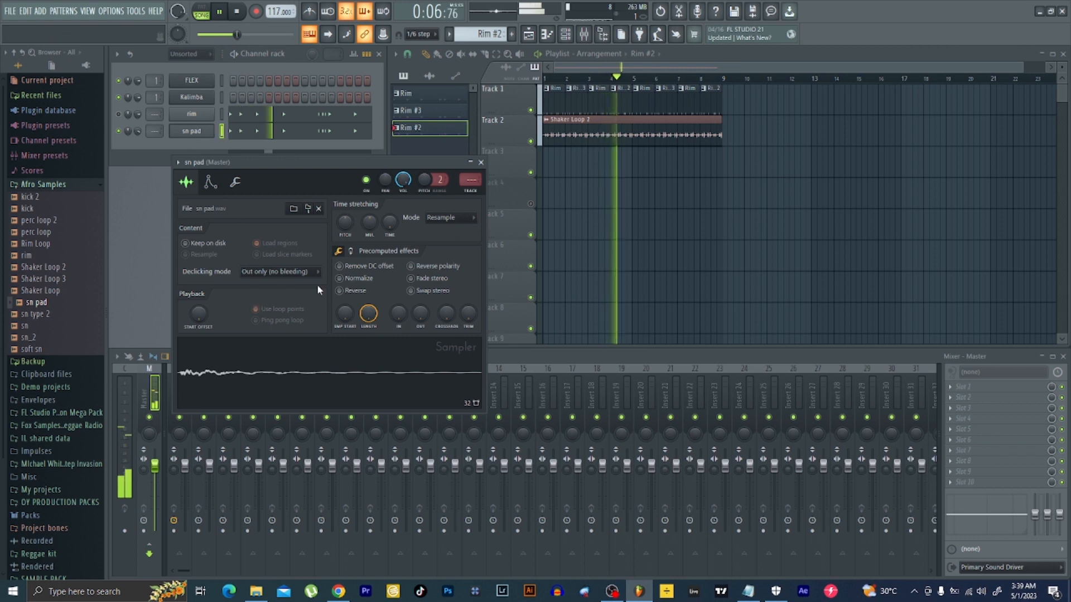
key(space)
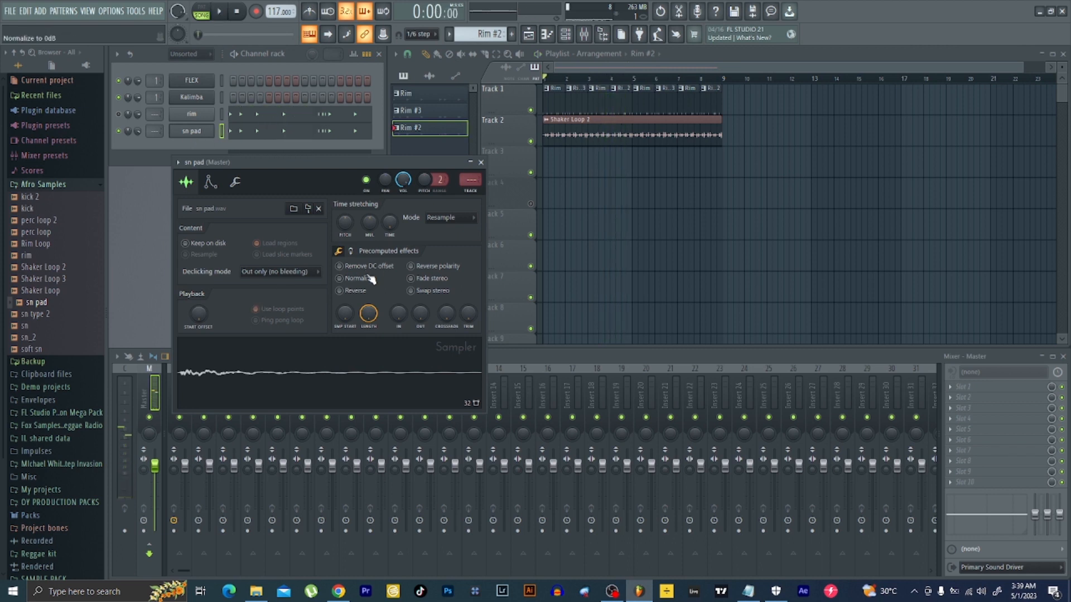
click(532, 141)
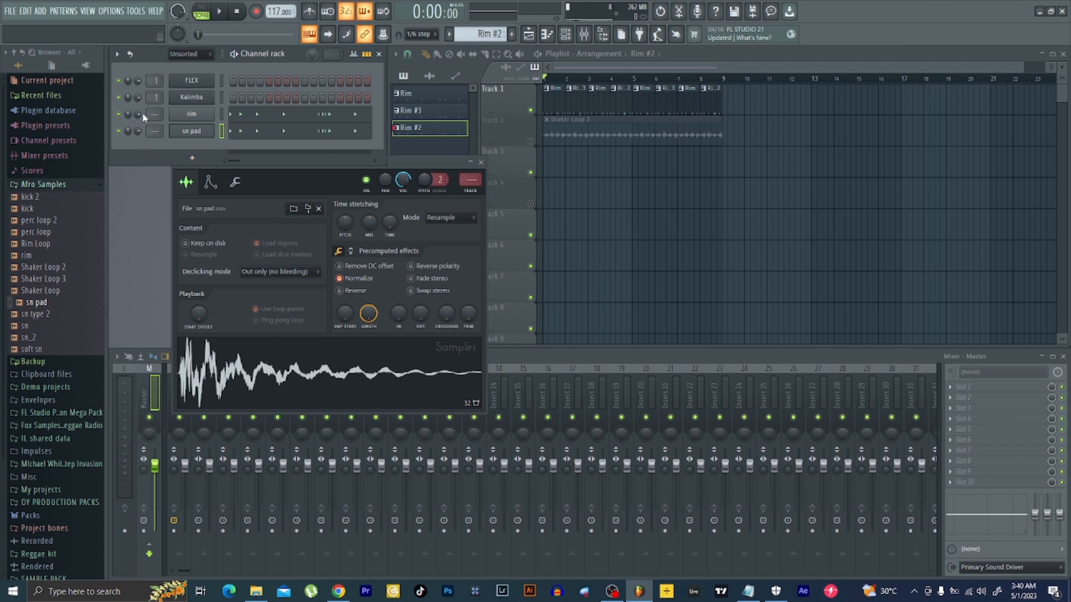
Fine-tune the rim channel's volume, review its sample settings and audition the rim with sn pad.
drag(137, 113, 137, 114)
click(190, 115)
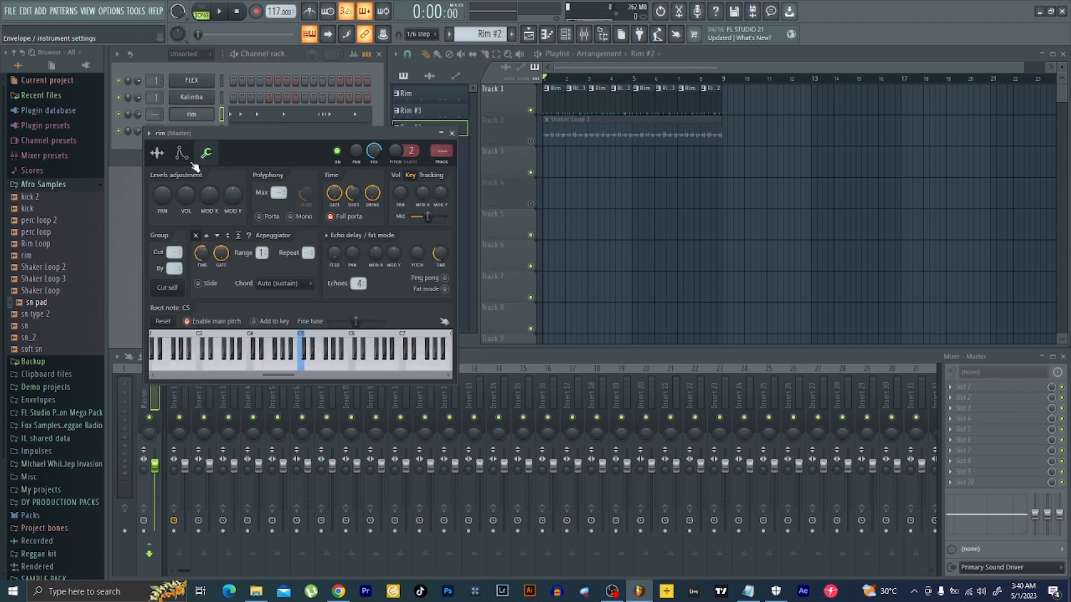
click(157, 153)
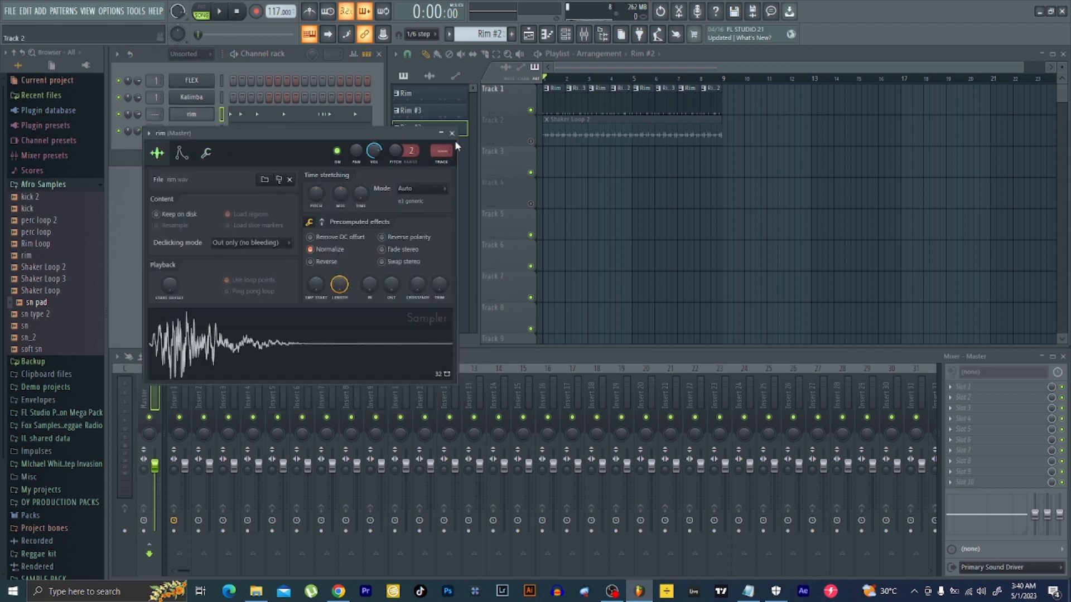
key(space)
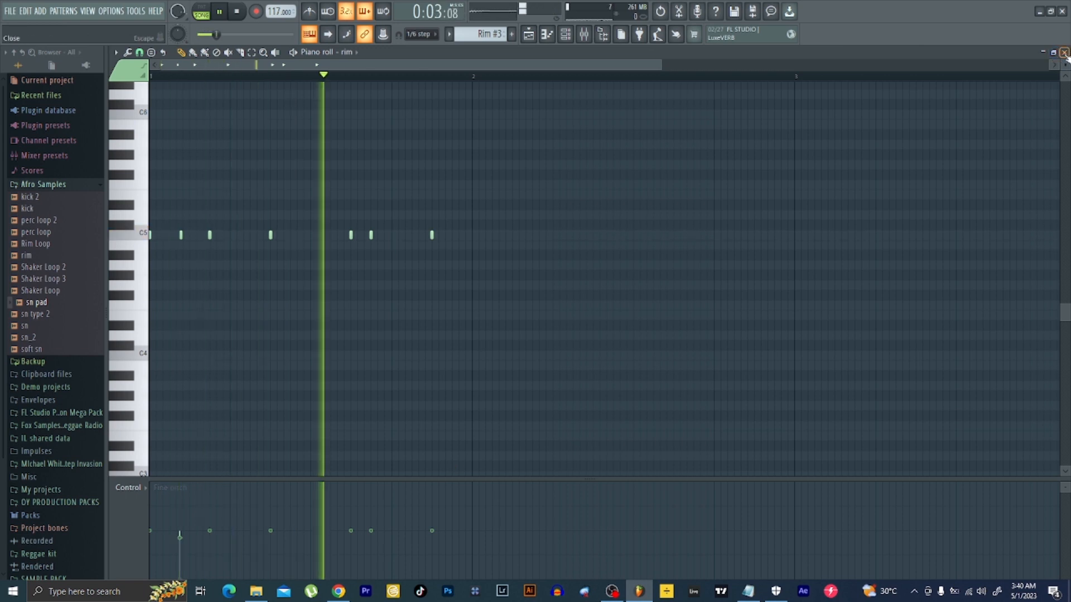
click(1064, 52)
key(space)
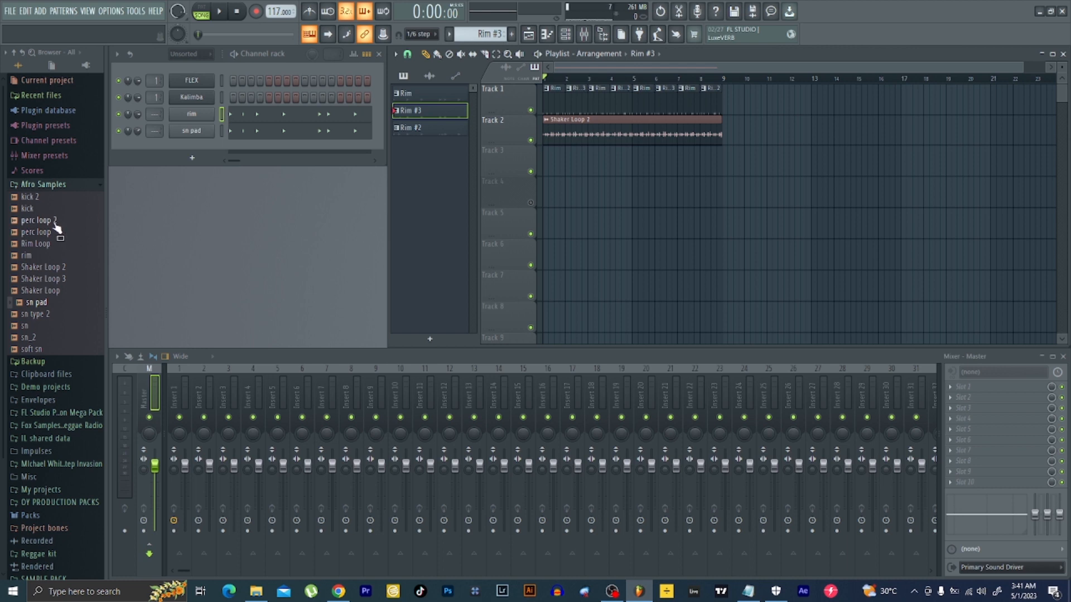
Place the perc loop 2 sample on track 3, starting at bar 1.
drag(44, 223, 545, 165)
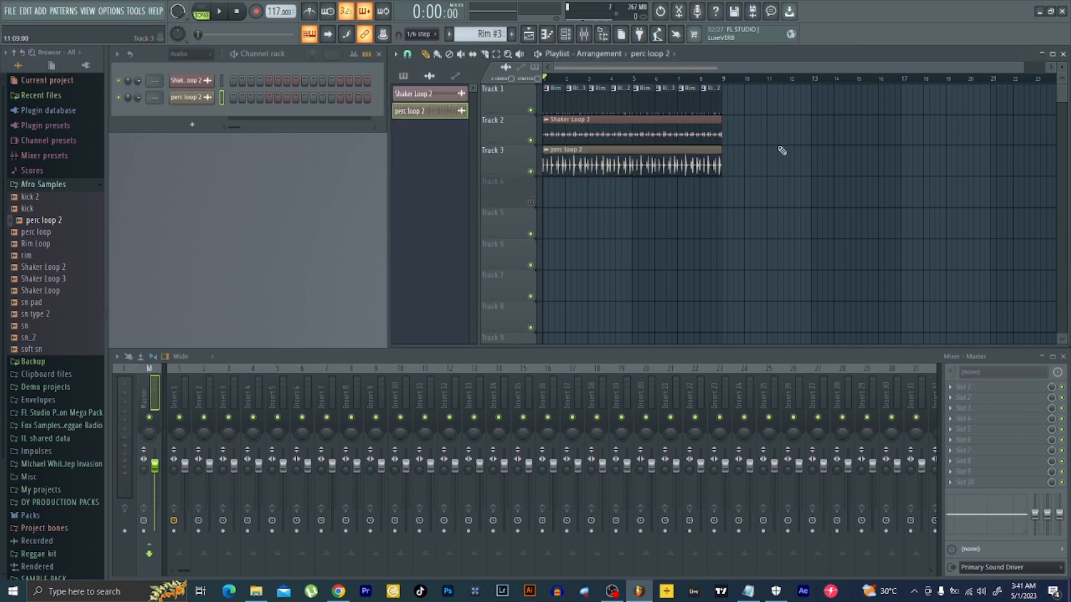
Review the perc loop 2 clip's options and channel settings, and play the arrangement to hear the loop.
click(549, 153)
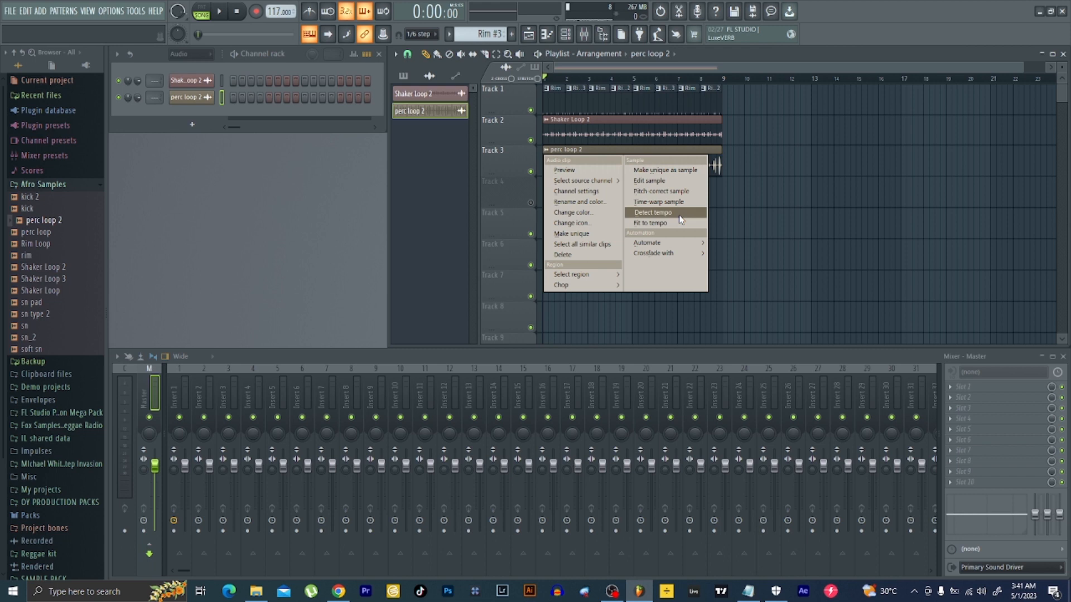
click(505, 139)
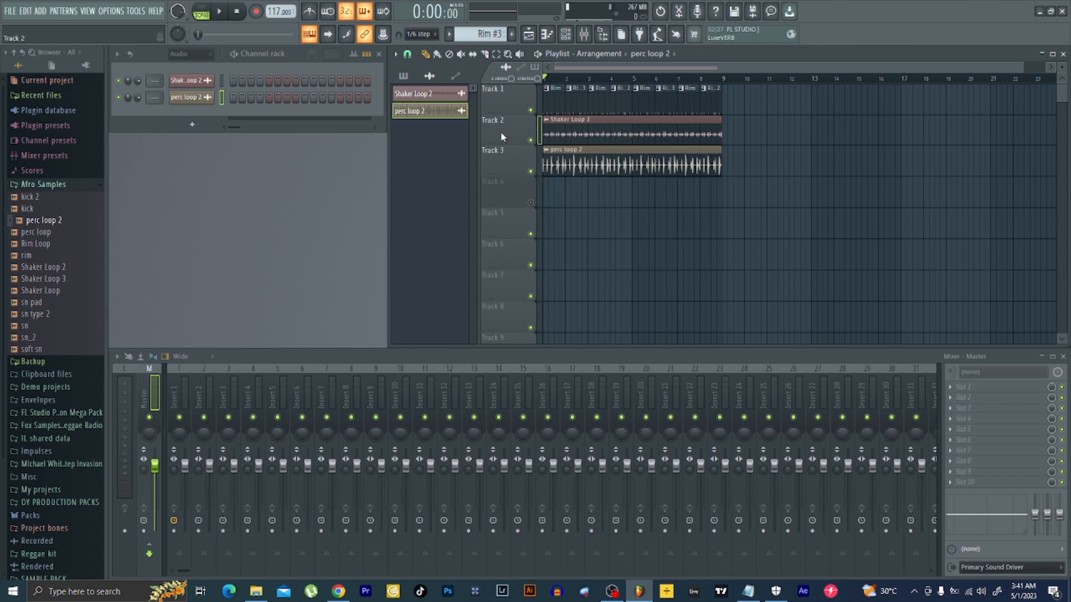
double_click(616, 155)
key(space)
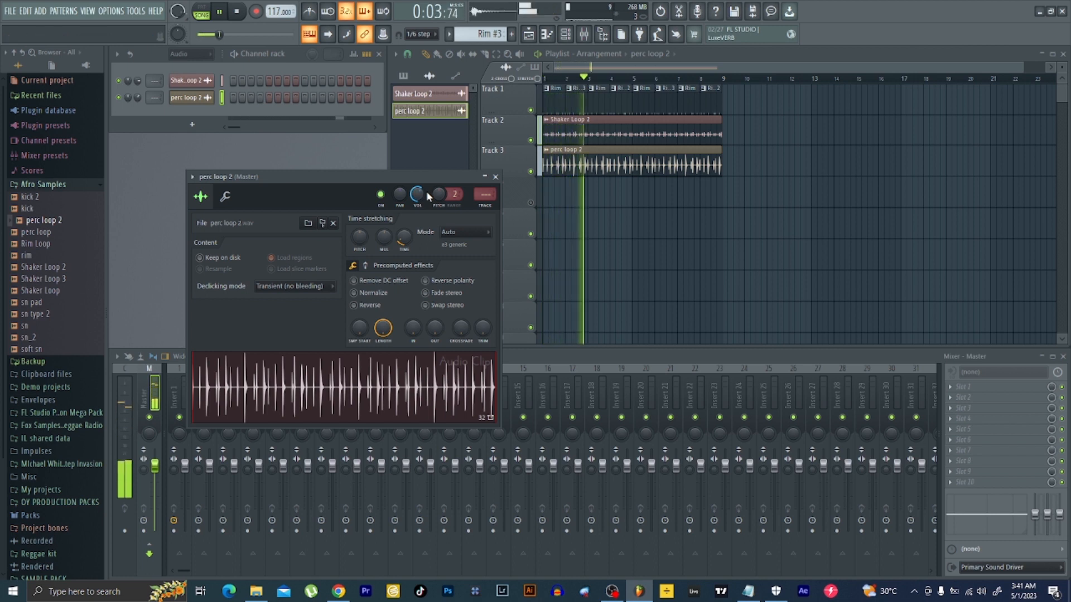
key(space)
click(495, 177)
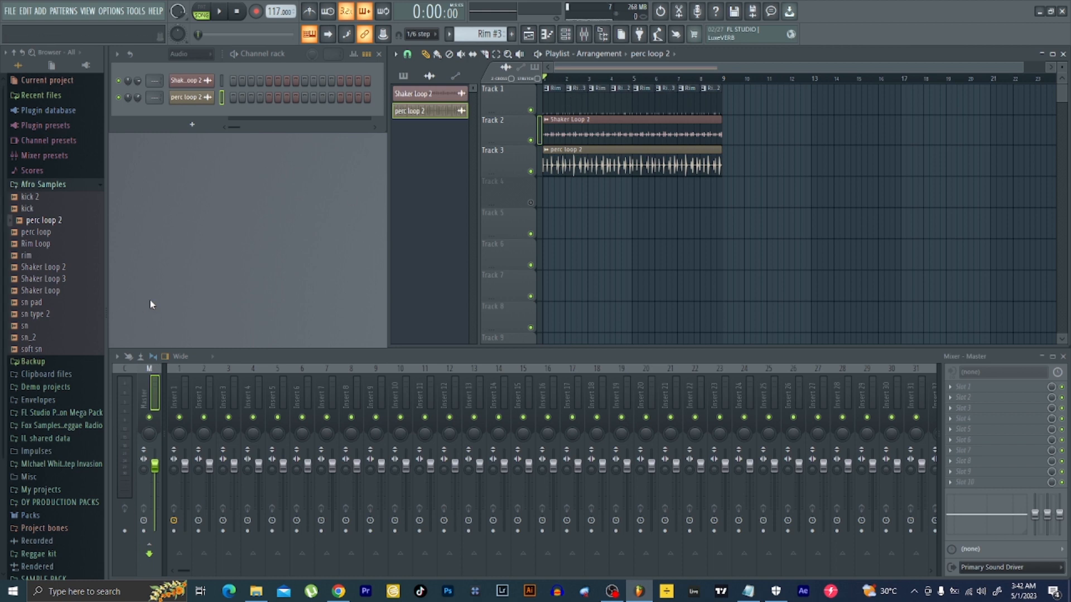
Preview the soft sn and sn_2 samples, and add sn_2 to the channel rack as a new channel.
click(45, 350)
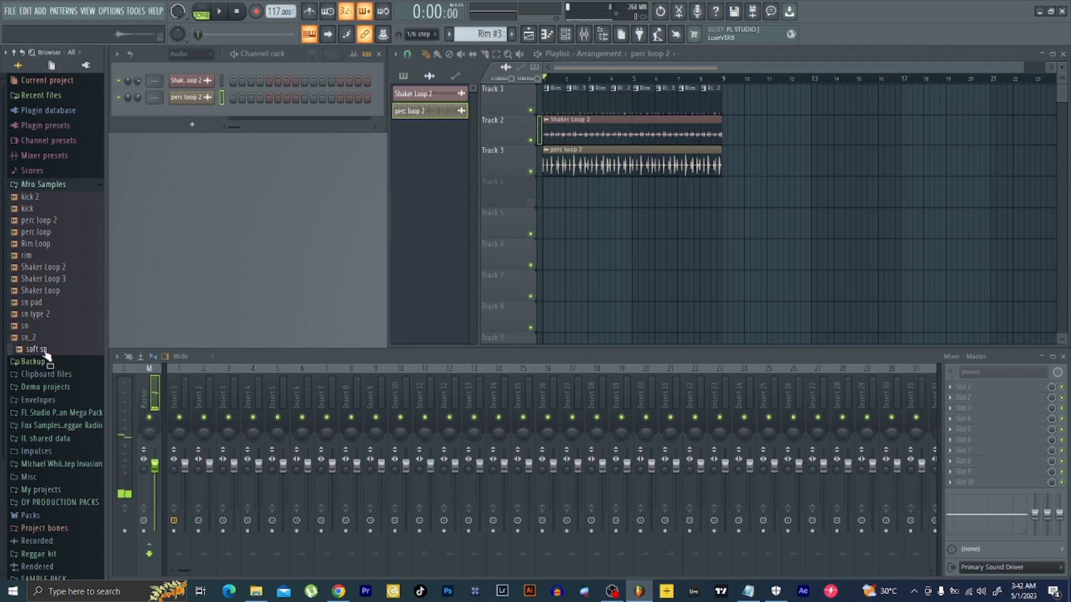
click(38, 339)
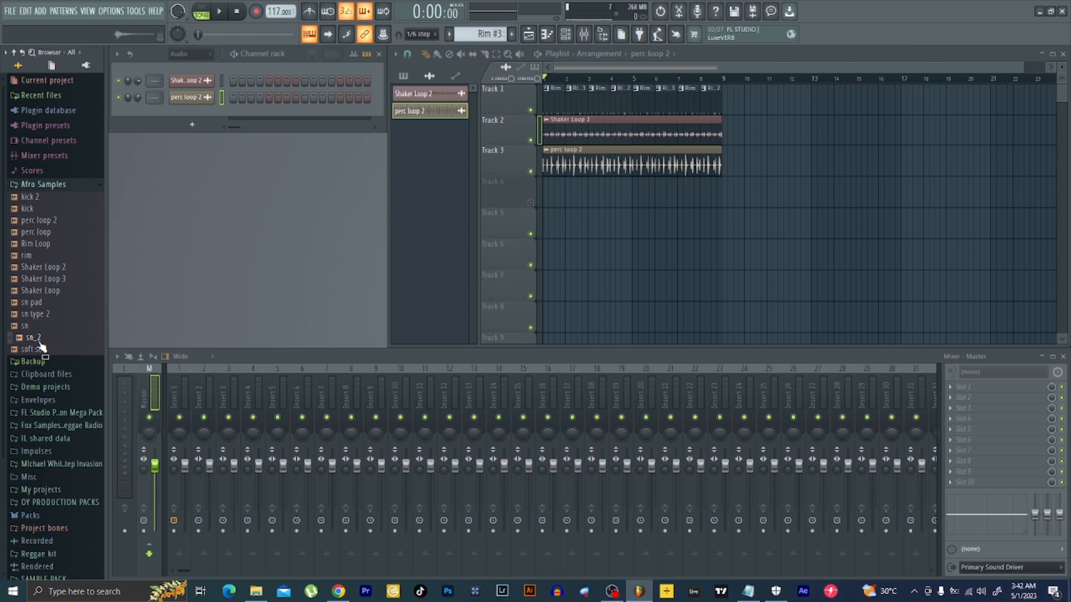
drag(40, 344, 195, 112)
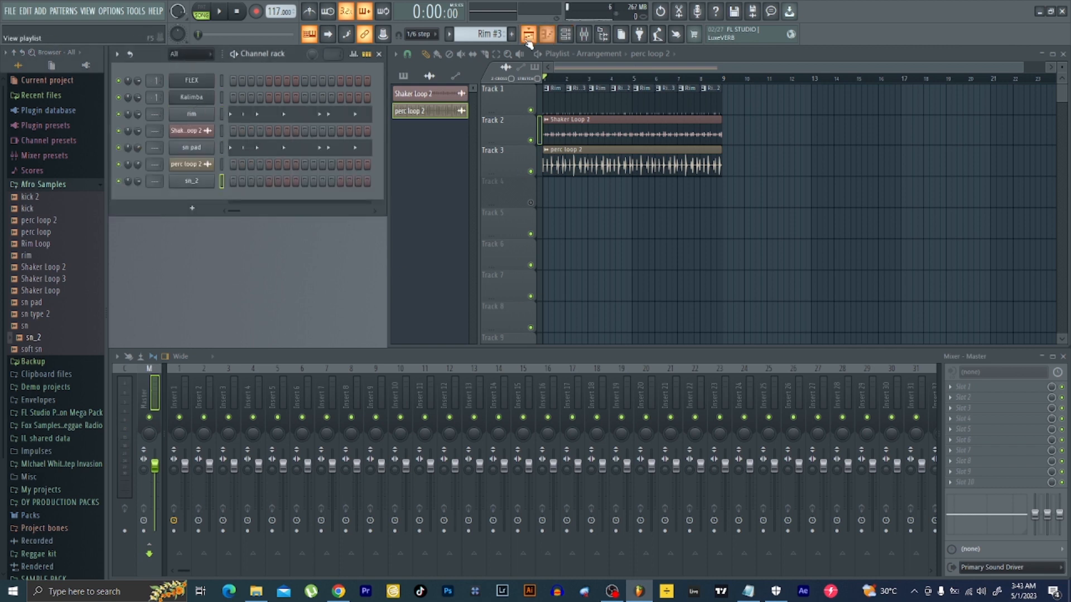
Create a new pattern named Snare and place it on track 4 as a four-bar clip starting at bar 1.
click(512, 35)
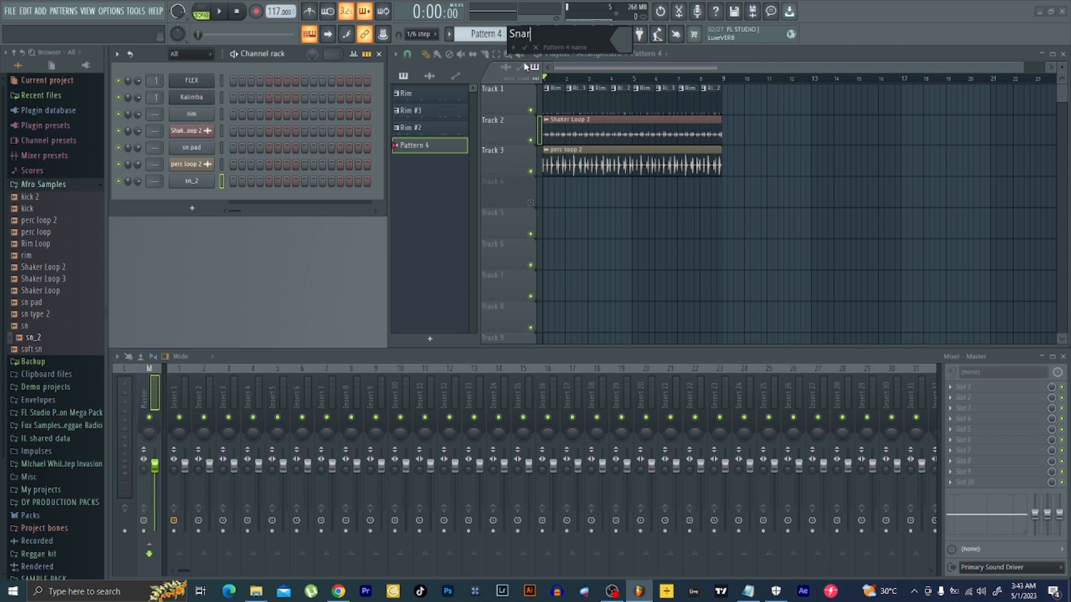
key(Return)
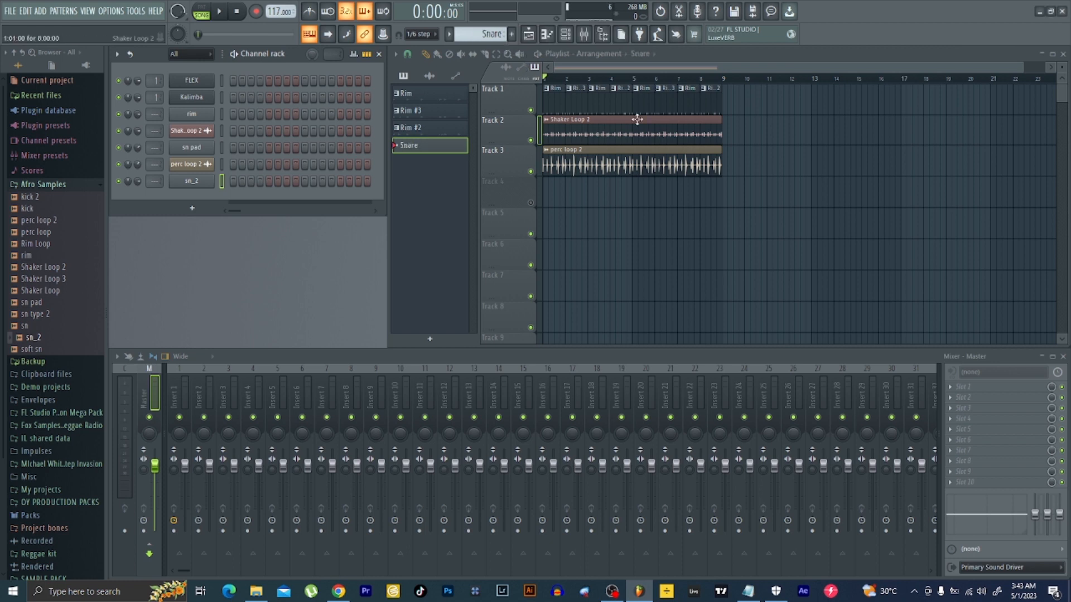
click(550, 196)
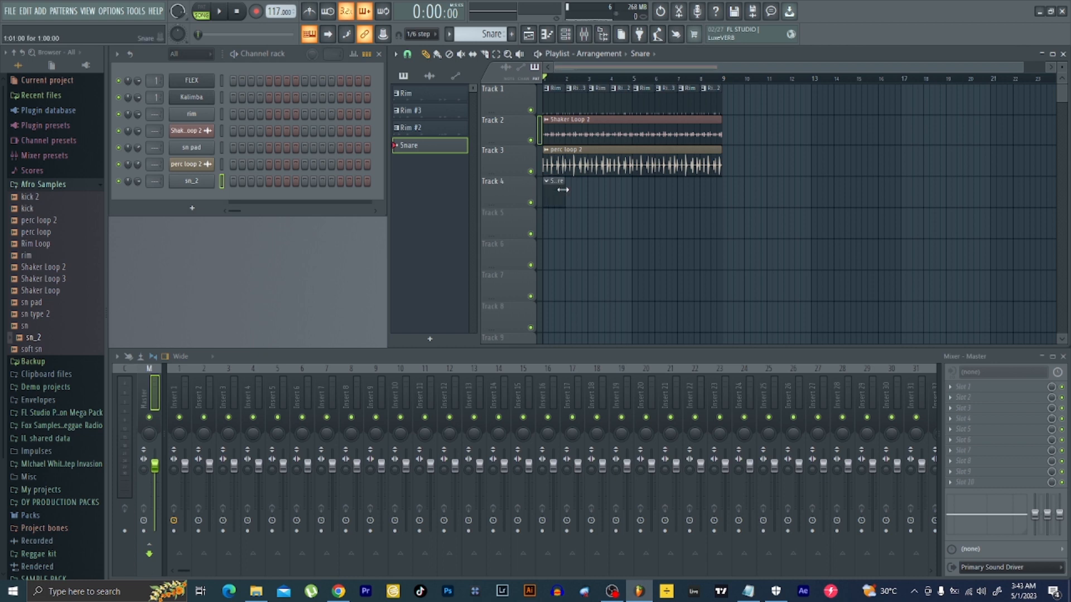
drag(564, 191, 641, 189)
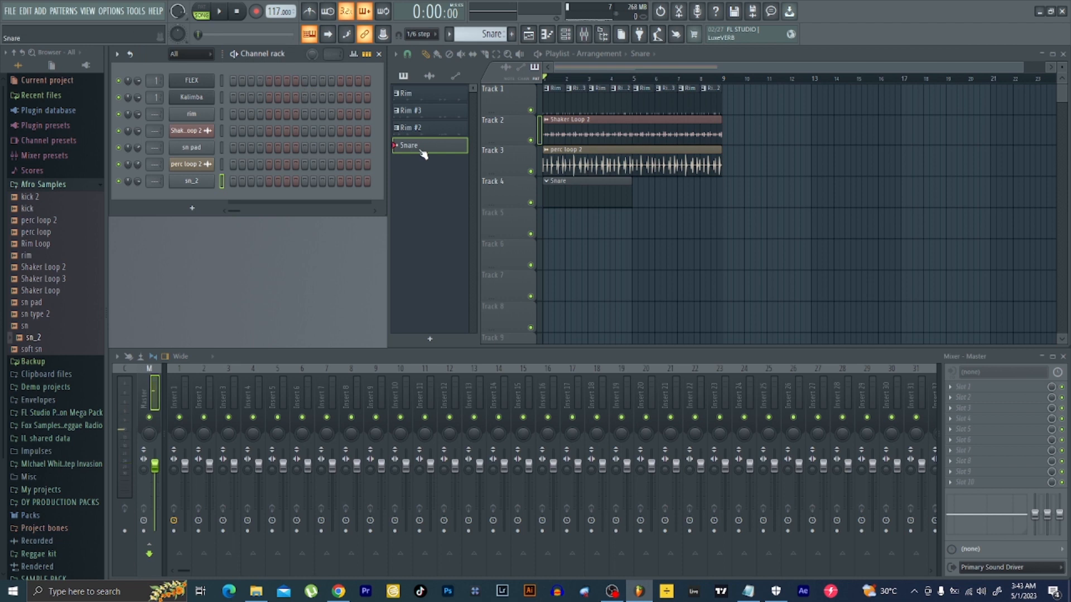
Return from the Rim notes to the Snare pattern and place an sn_2 hit on step 7 during playback.
double_click(597, 96)
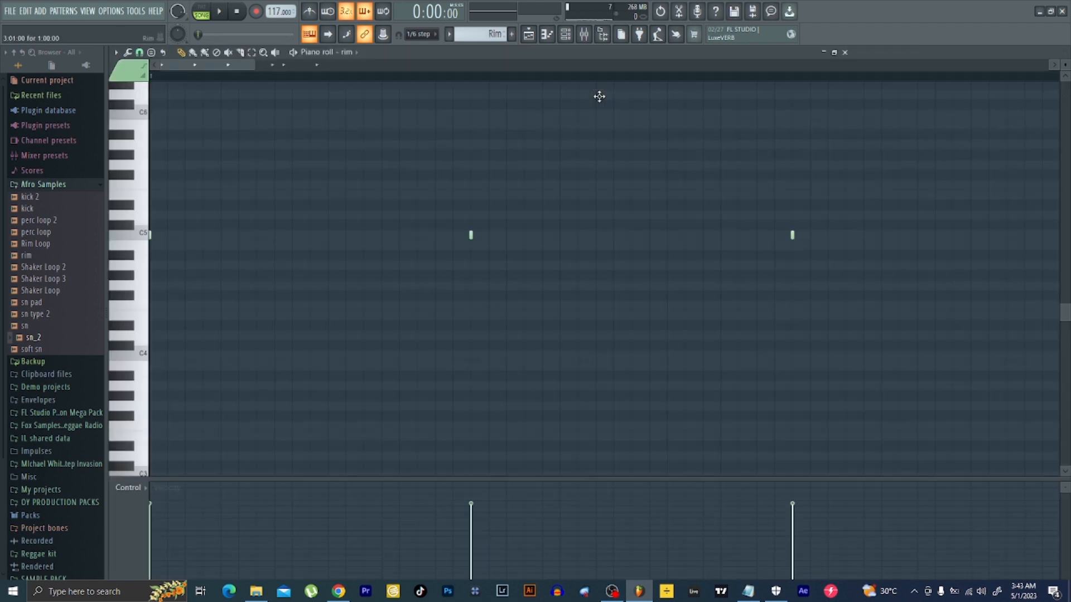
click(1064, 51)
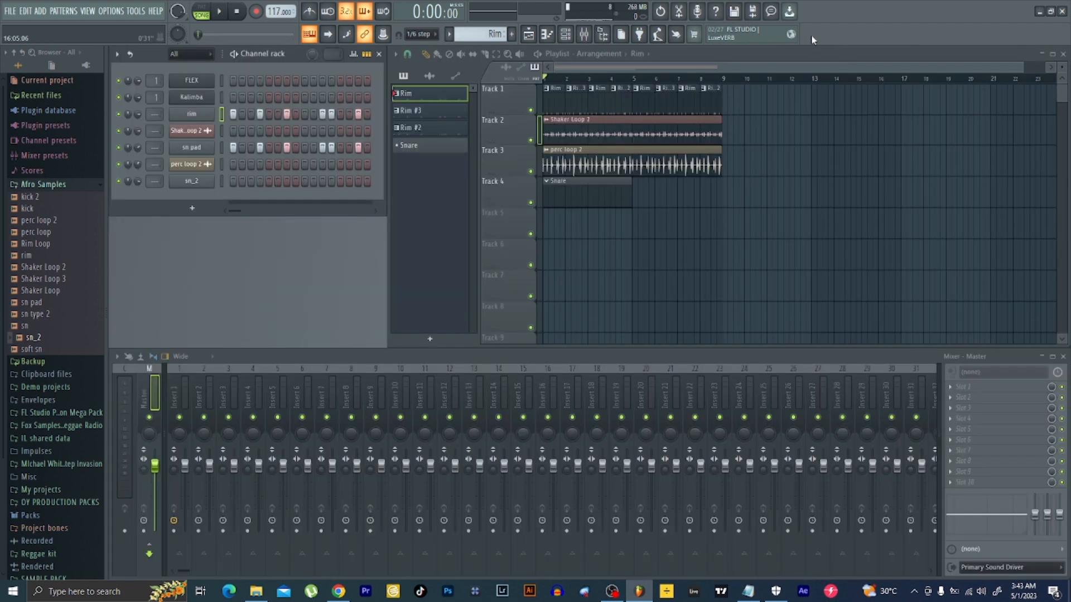
click(565, 195)
key(space)
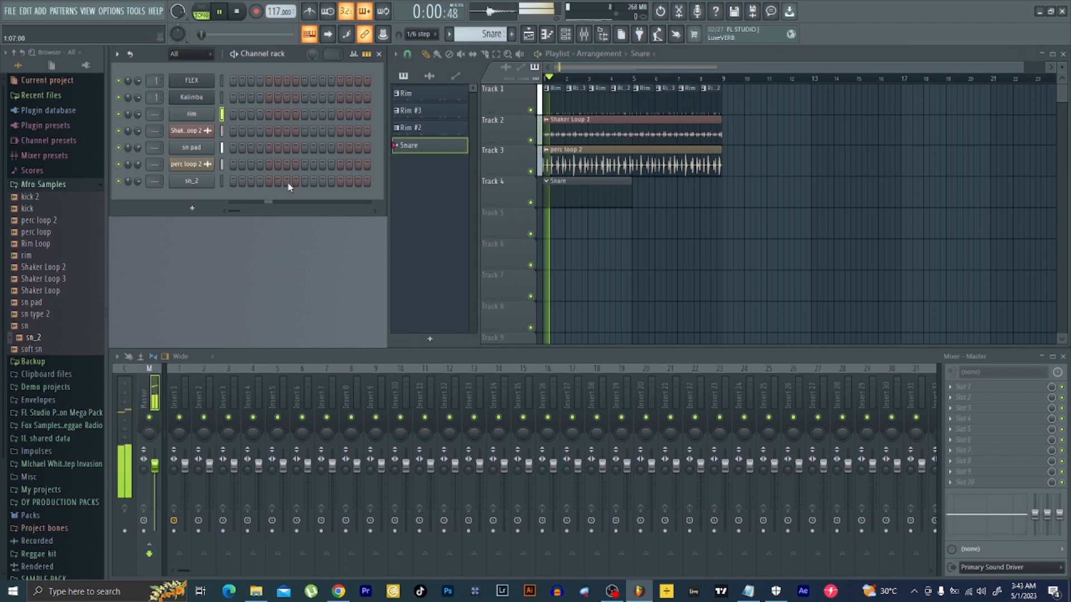
click(296, 181)
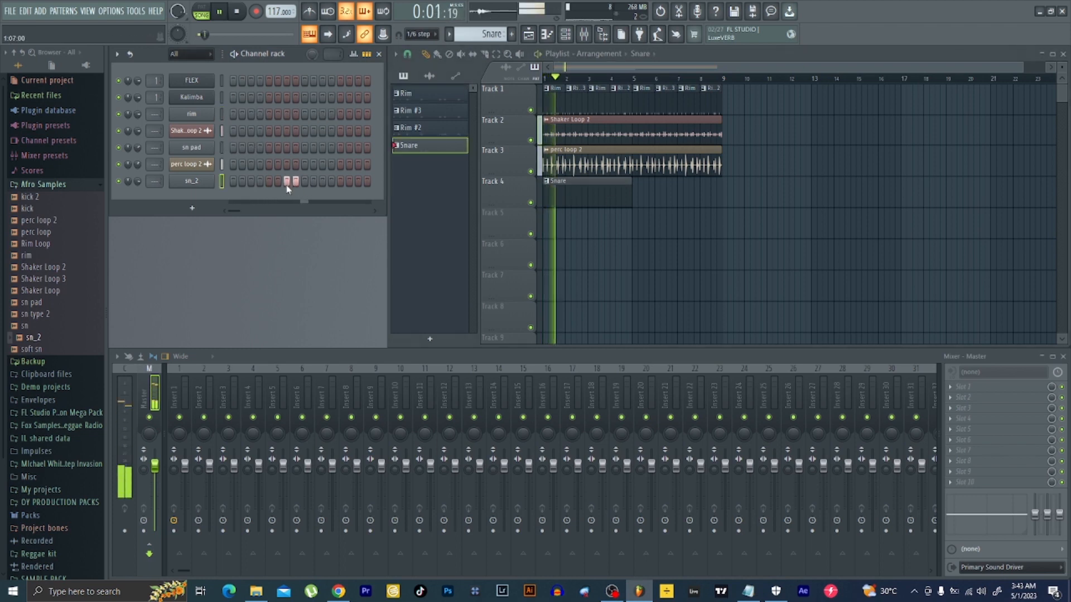
key(space)
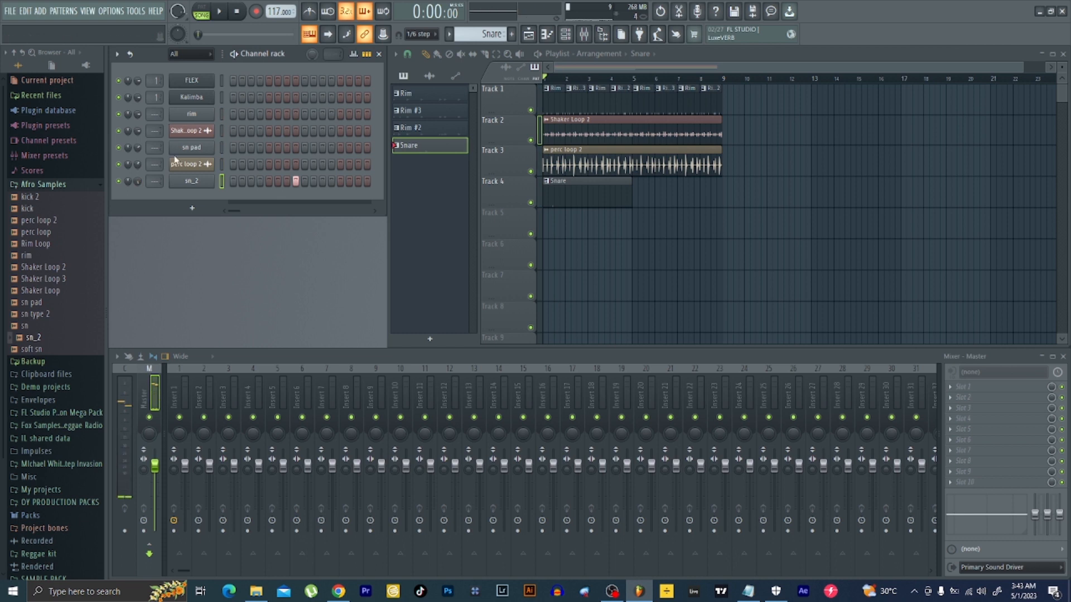
Normalize the sn_2 sample, look through its envelope and miscellaneous settings, and audition the hit with the arrangement.
click(192, 181)
click(410, 402)
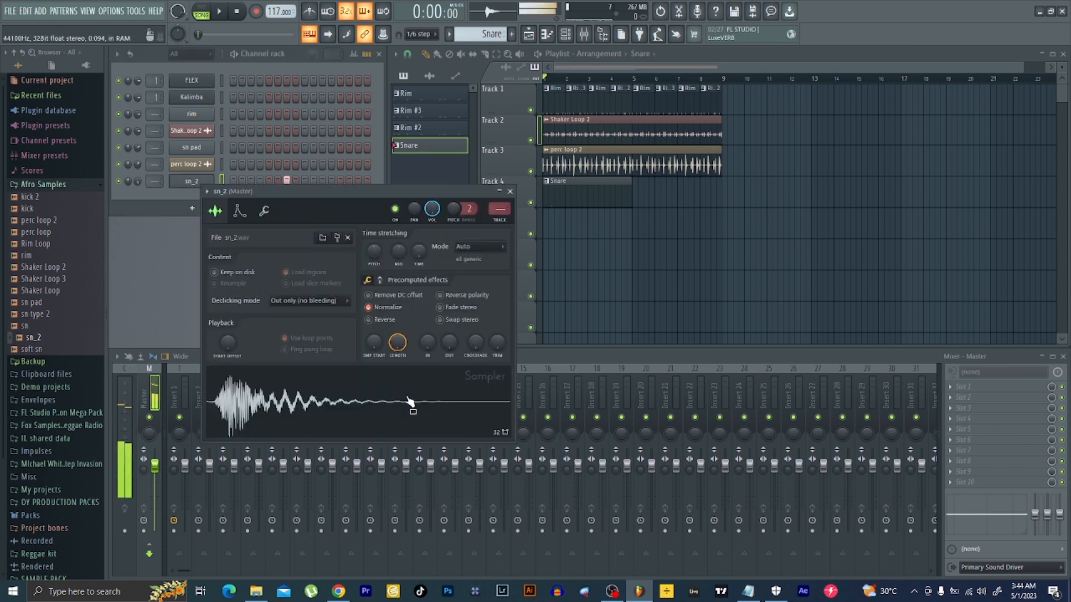
click(239, 211)
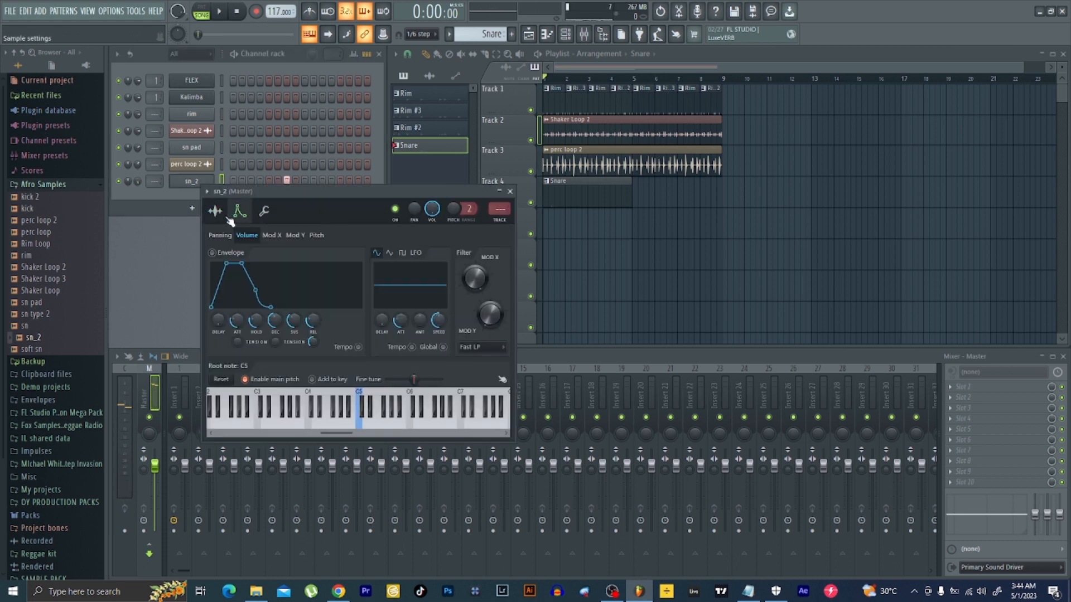
click(215, 211)
click(265, 211)
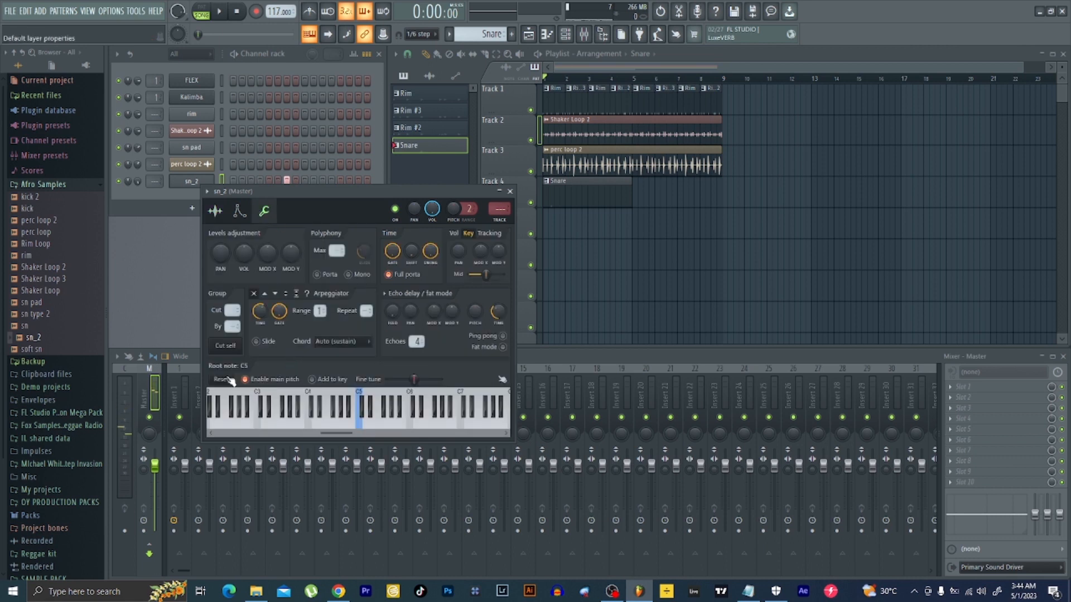
key(space)
click(166, 192)
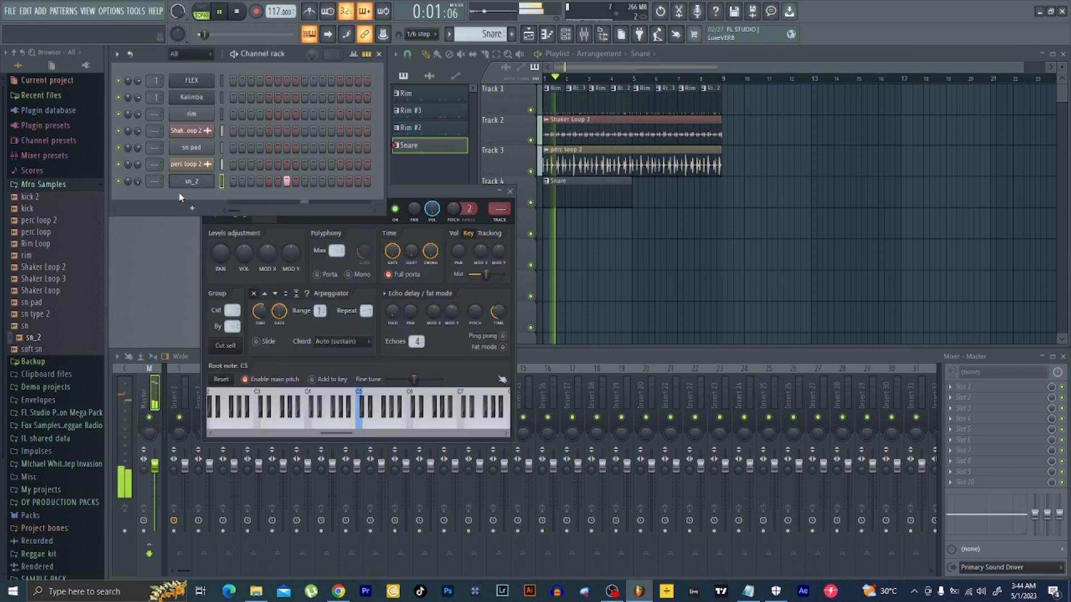
key(space)
Show the sn_2 notes of the Snare pattern in the piano roll and play them back with the arrangement.
right_click(212, 188)
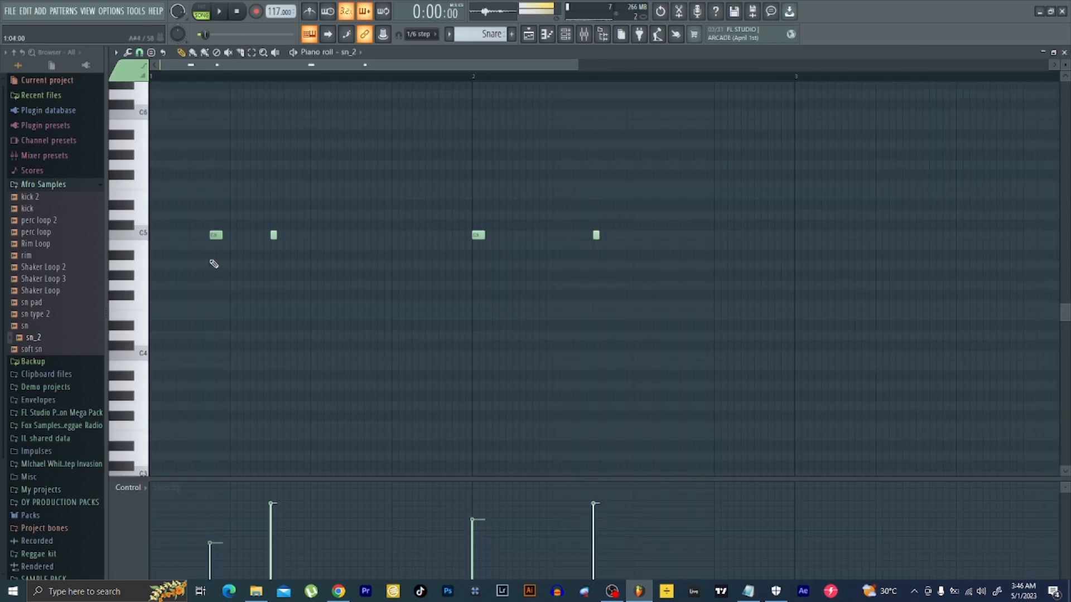
key(space)
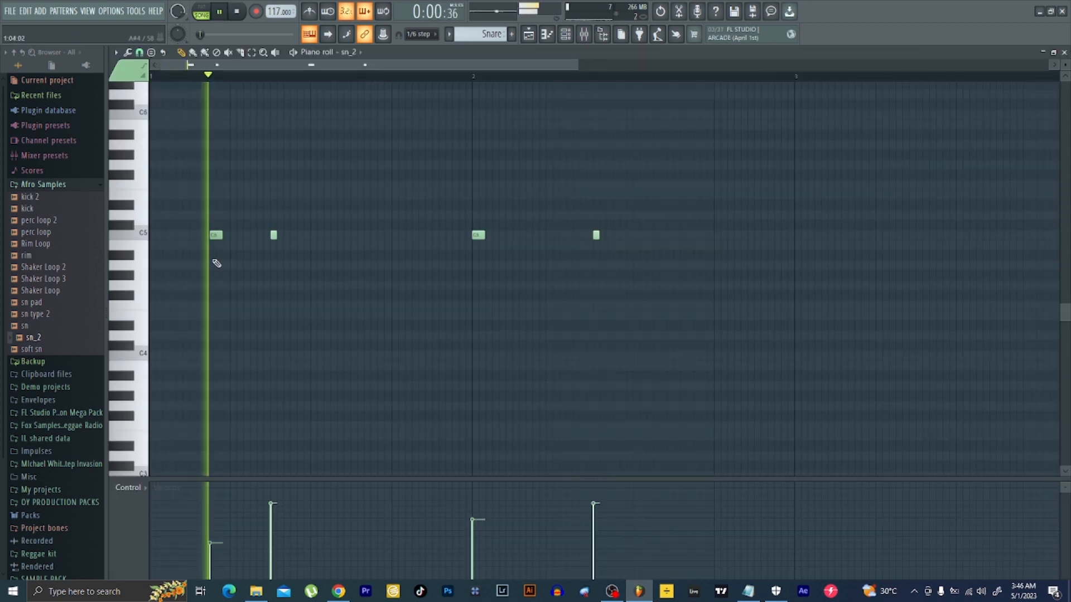
key(space)
key(space)
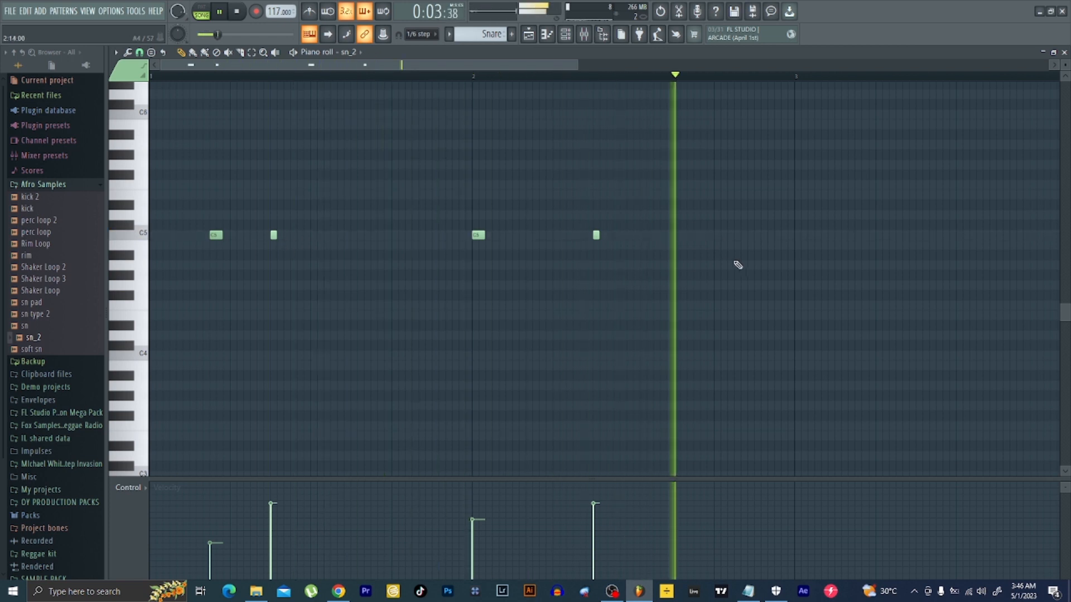
key(space)
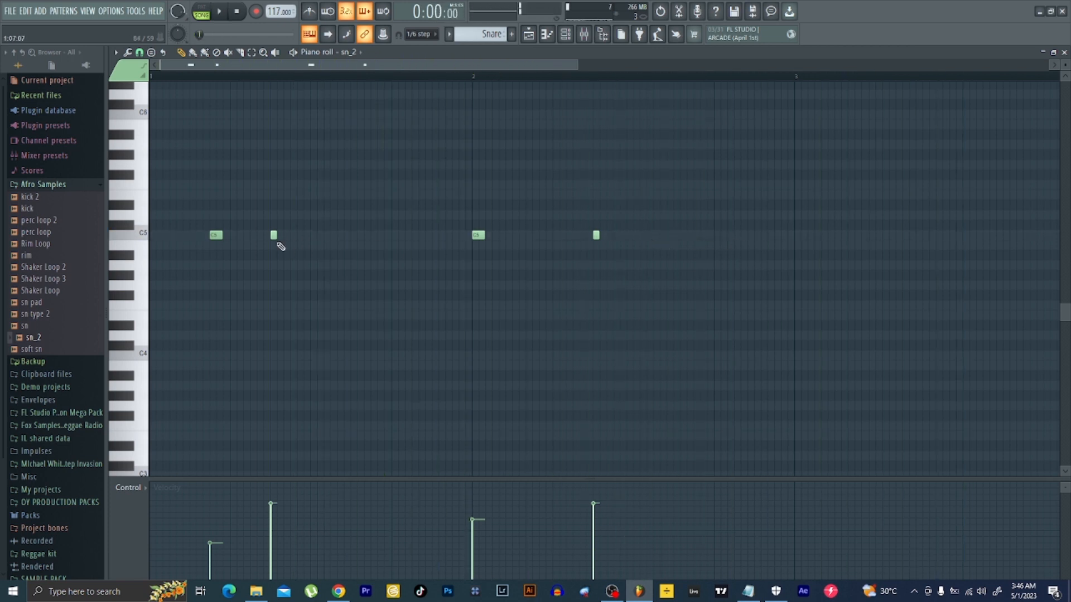
Add a C5 sn_2 note at the start of bar 1, and copy the two-bar phrase to bars 3 and 4.
click(156, 235)
key(ctrl+a)
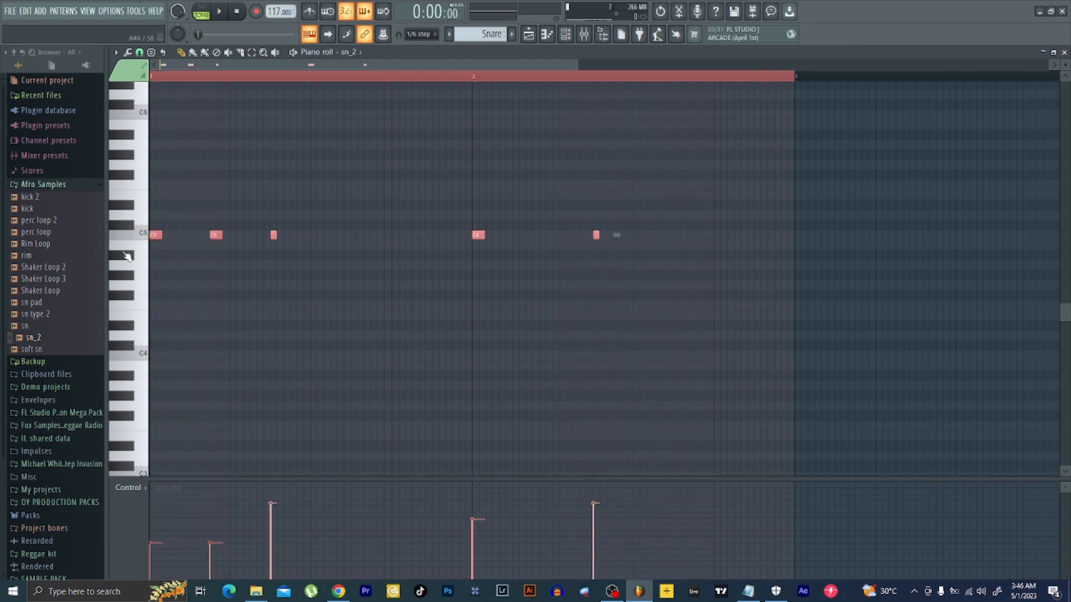
drag(156, 235, 798, 235)
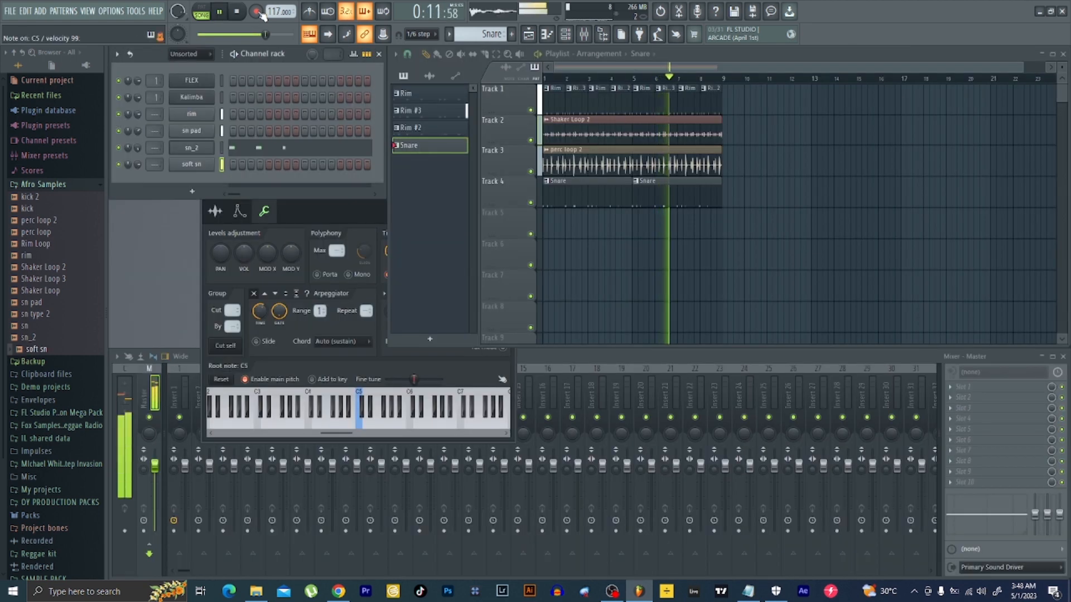
Record soft sn hits on C5 live into the Snare pattern across its four bars, and end the recording.
click(237, 12)
click(257, 11)
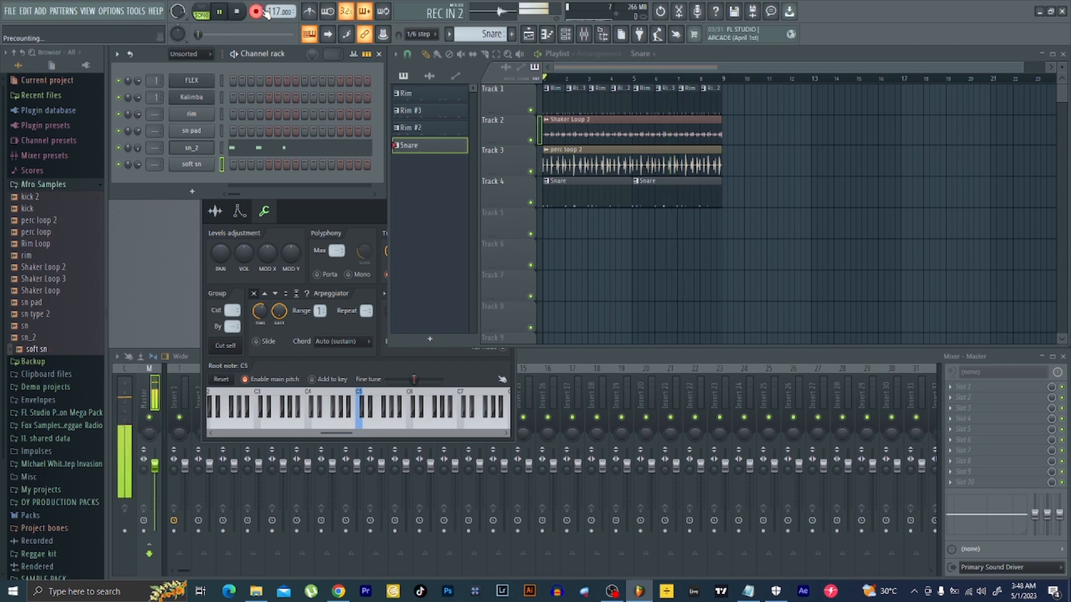
key(q)
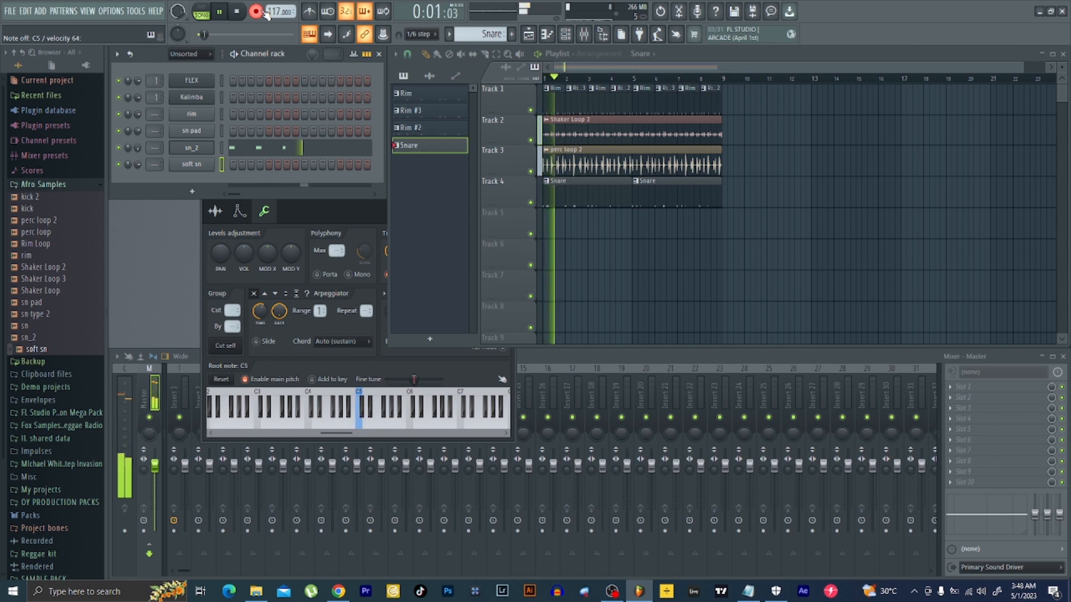
key(q)
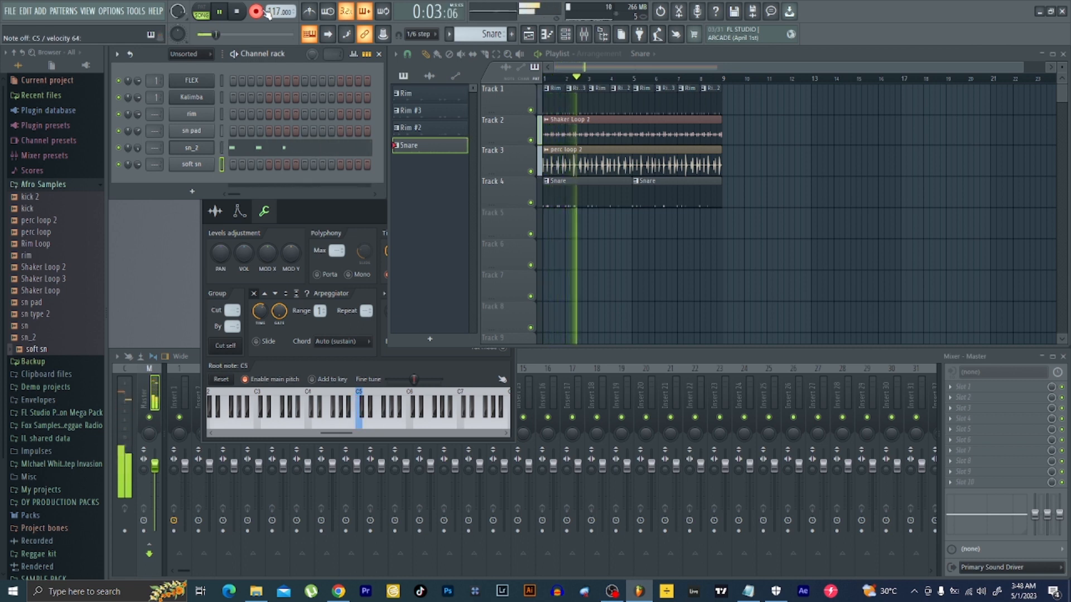
key(q)
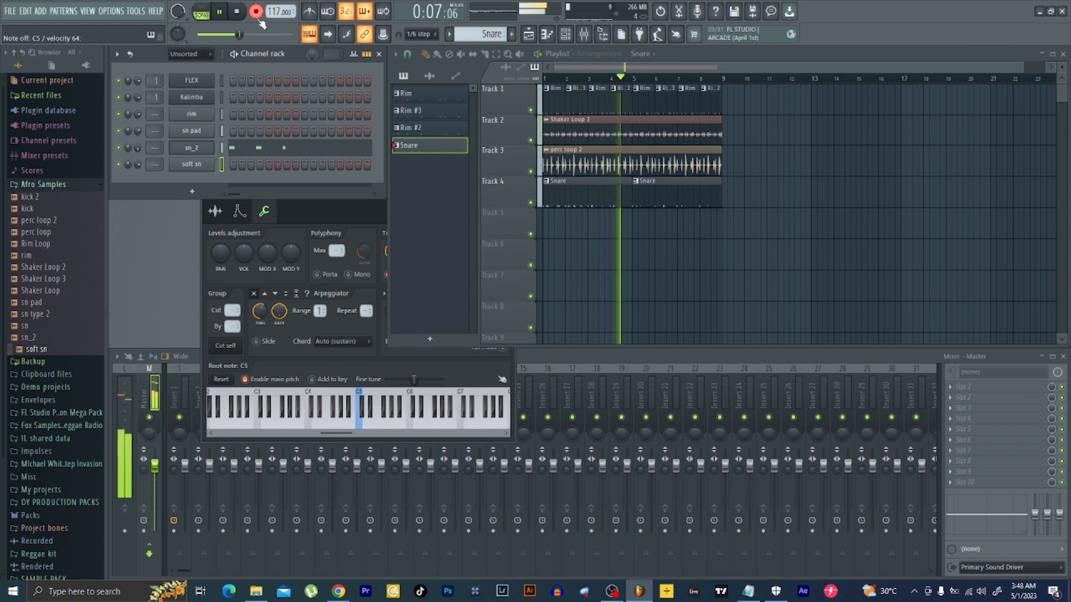
double_click(259, 13)
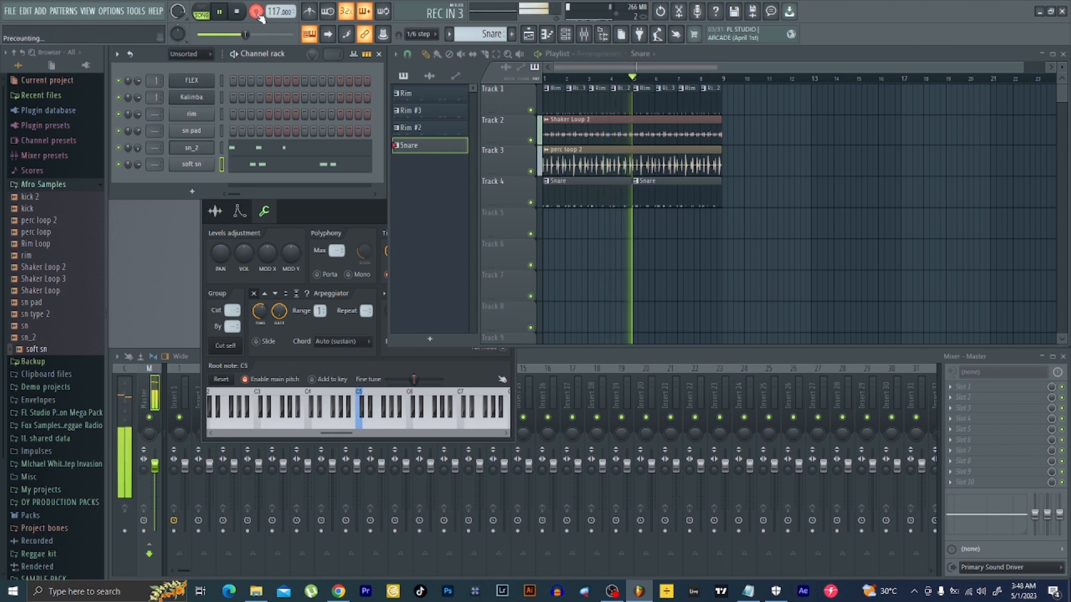
click(259, 14)
key(space)
Quantize the recorded soft sn notes with the Step template, including their end times, and play the result.
click(313, 170)
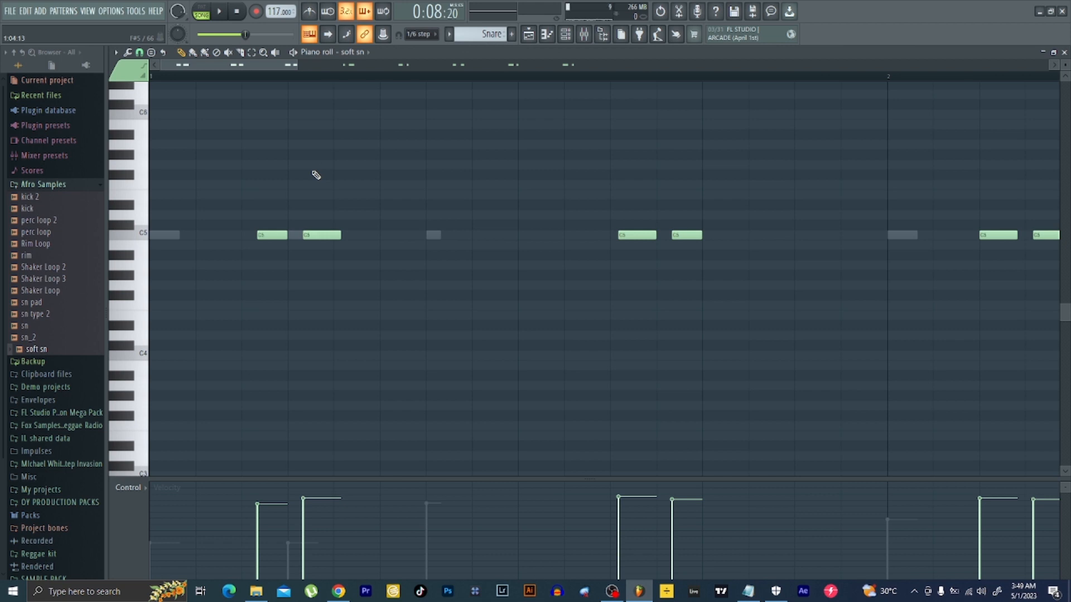
drag(298, 64, 887, 95)
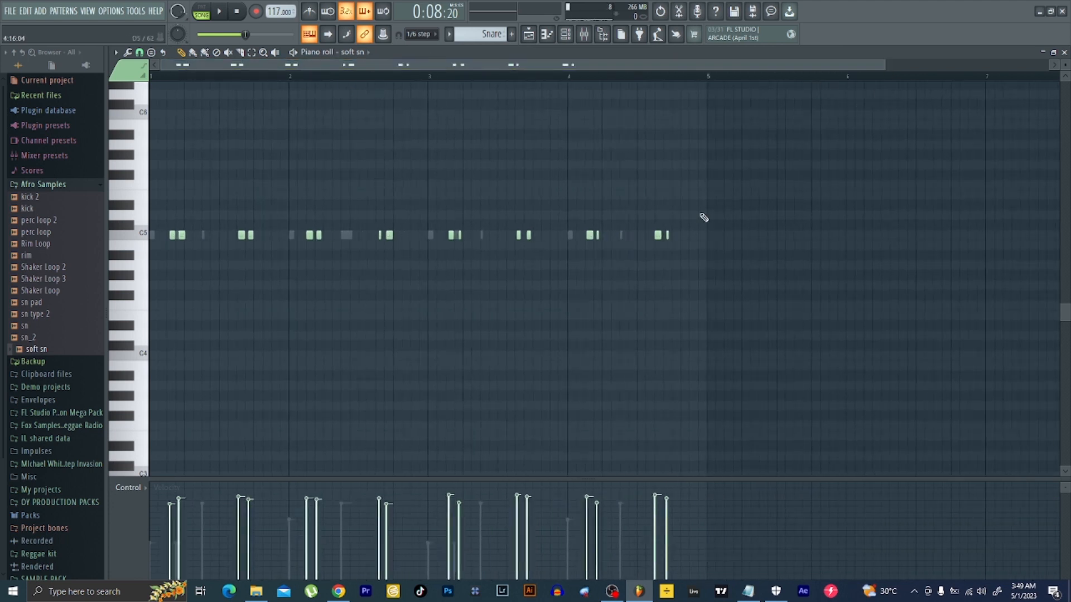
key(alt+q)
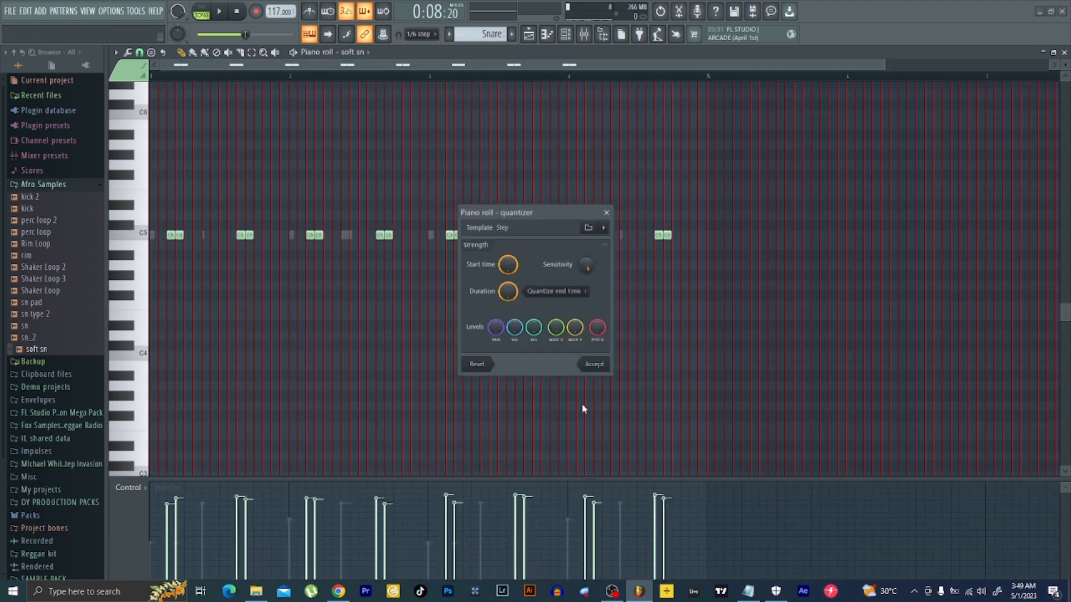
click(594, 365)
key(space)
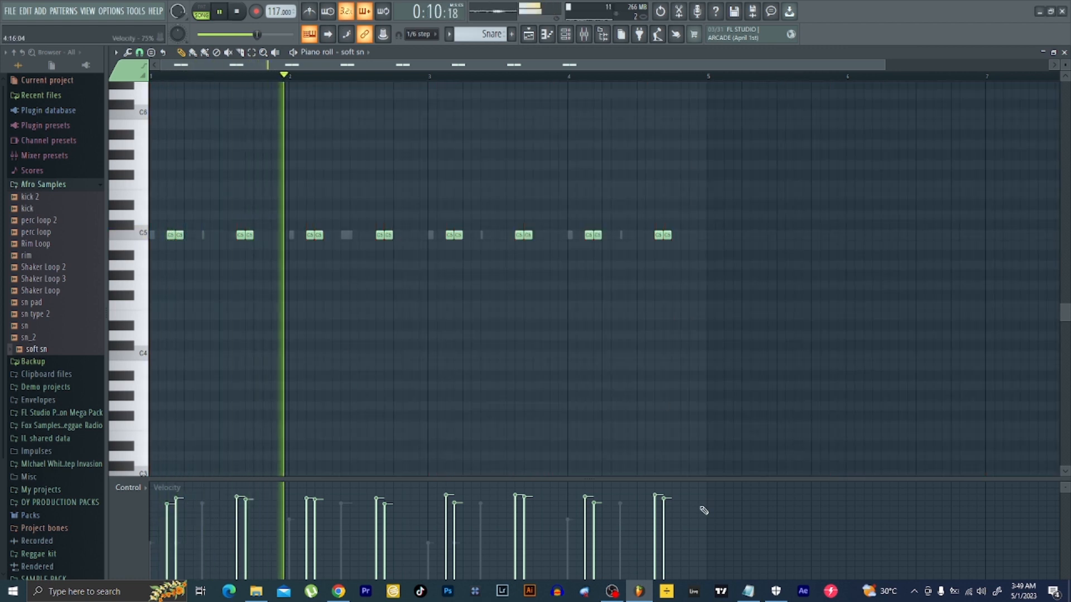
Set the soft sn channel's fine time shift to 0:03, check it against the arrangement, and stop playback.
click(1065, 52)
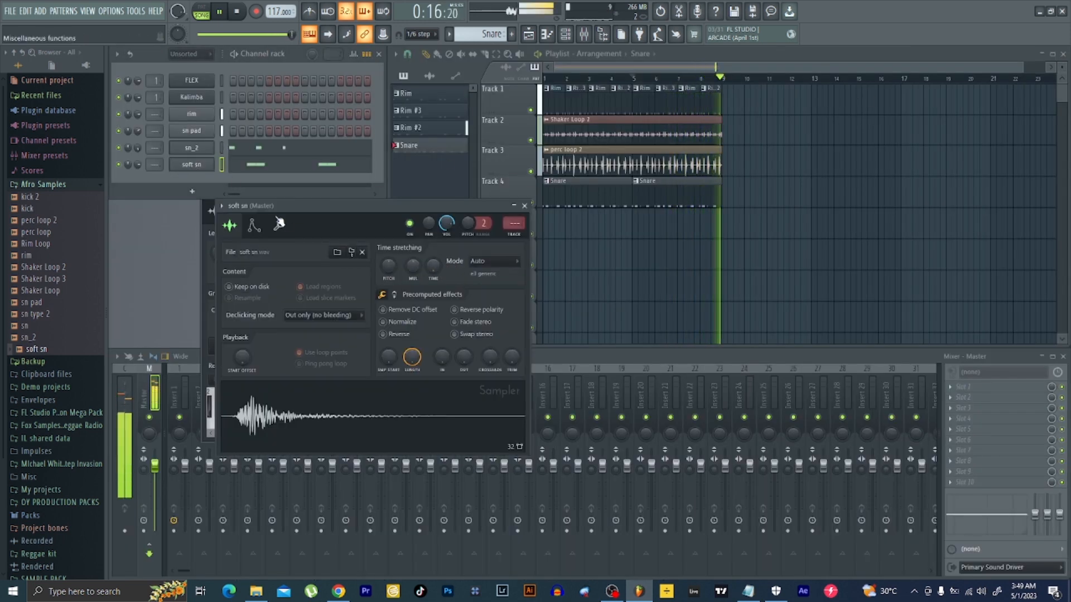
click(254, 225)
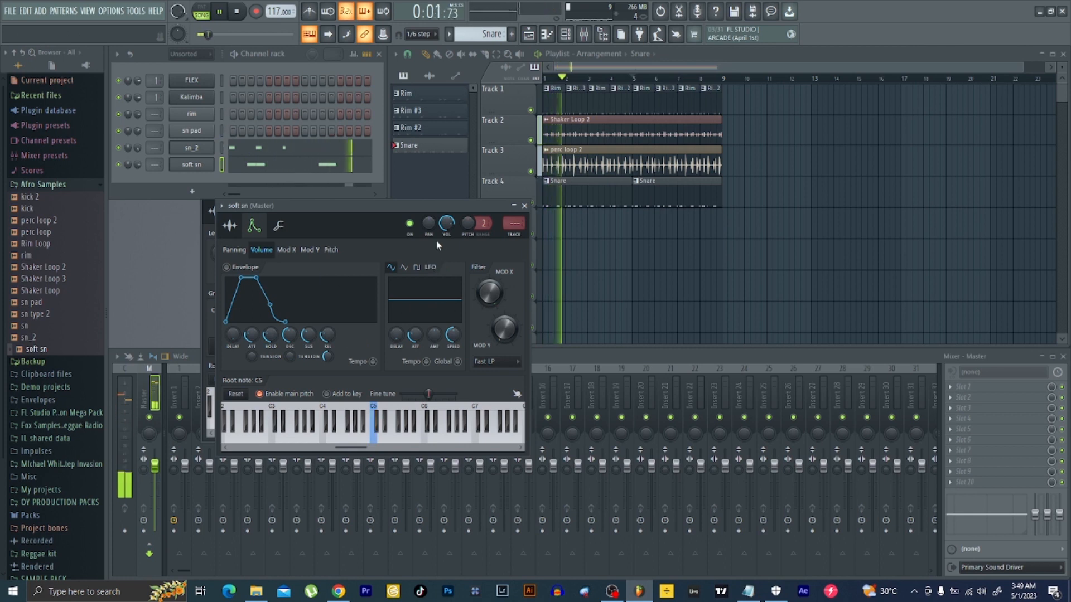
click(279, 226)
drag(426, 268, 426, 252)
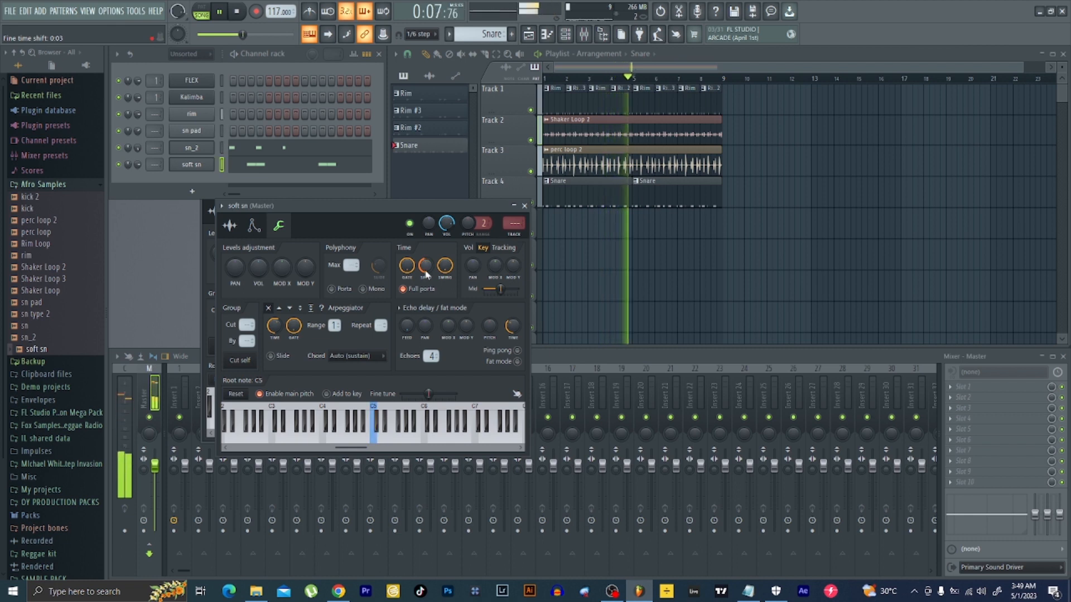
click(525, 206)
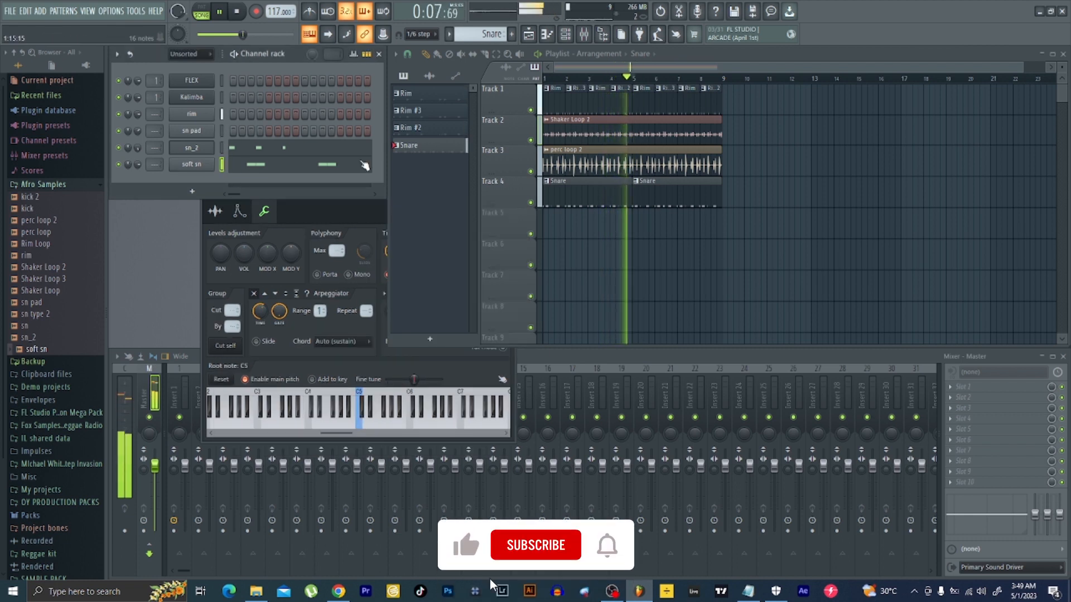
key(space)
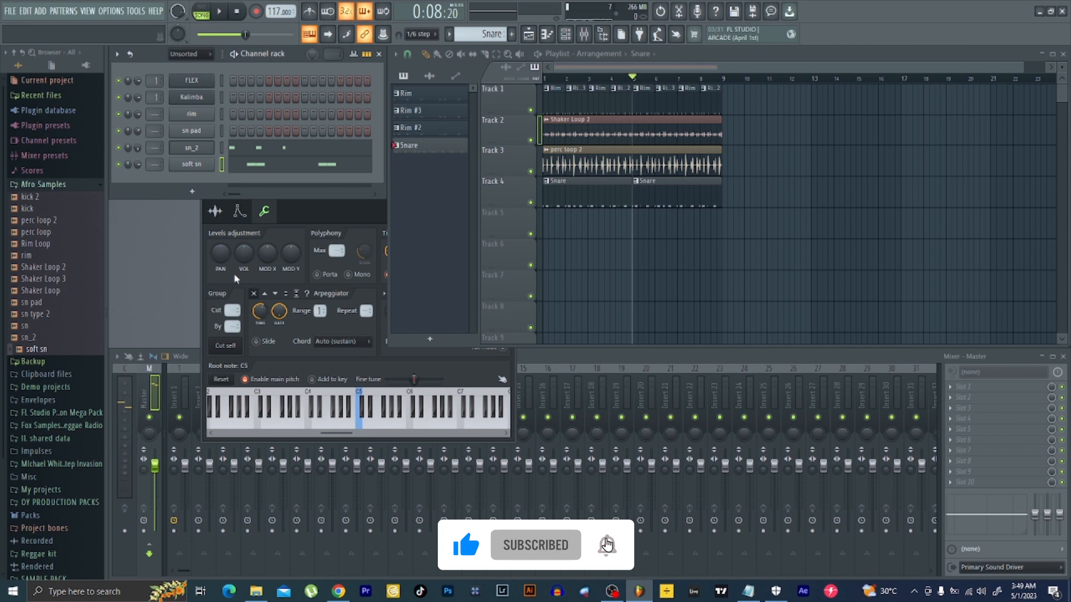
Add the SO_ACP_conga_edge one-shot as a channel and record its C5 and G4 hits live into the Snare pattern.
click(44, 187)
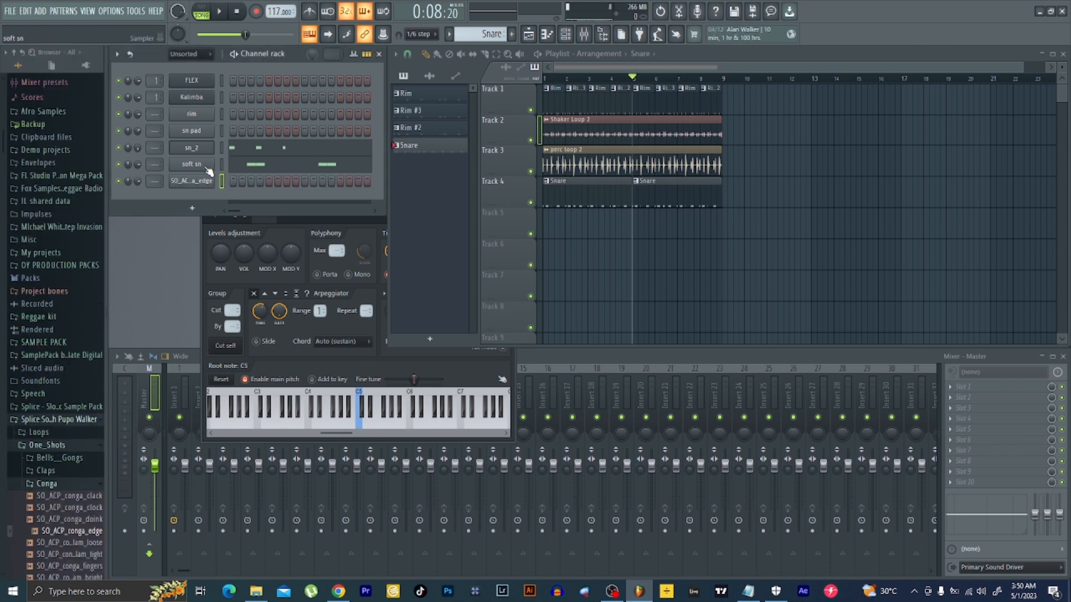
key(q)
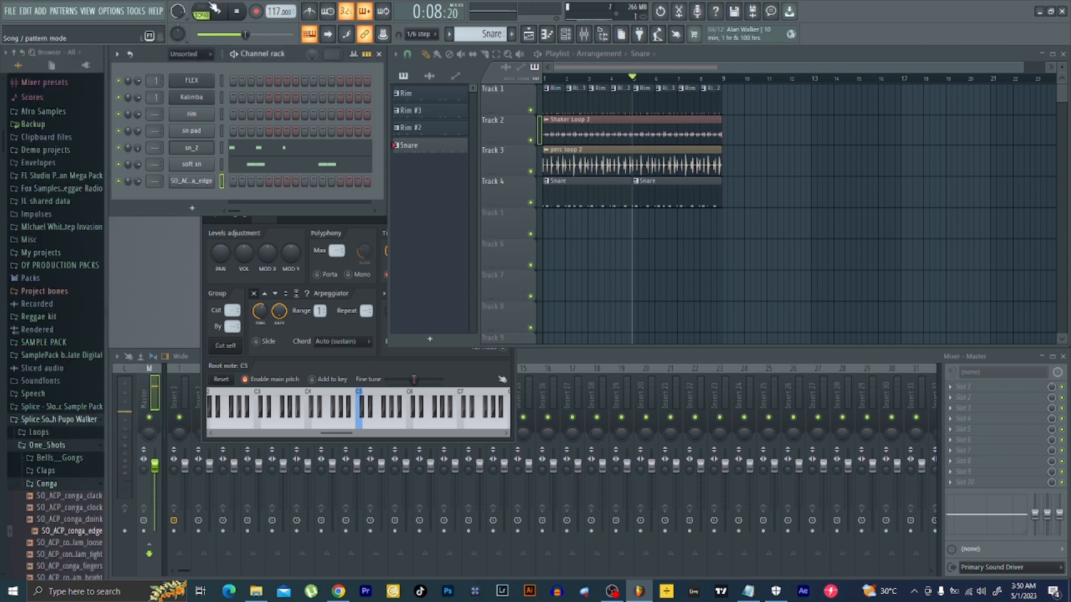
click(257, 12)
key(space)
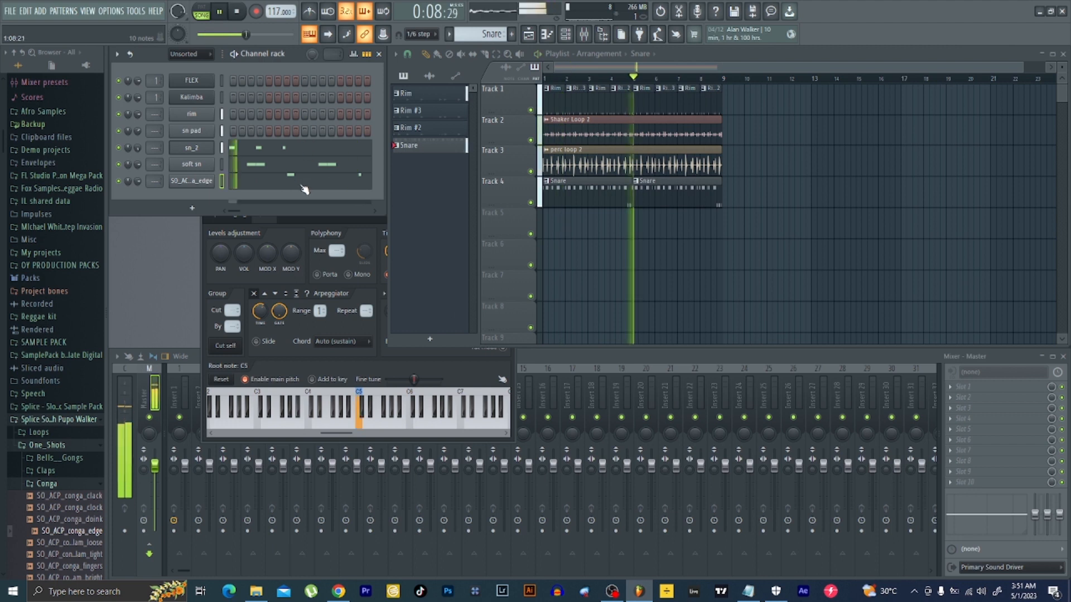
Quantize the recorded SO_ACP_conga_edge notes in the Snare pattern and listen to them with the arrangement.
click(311, 179)
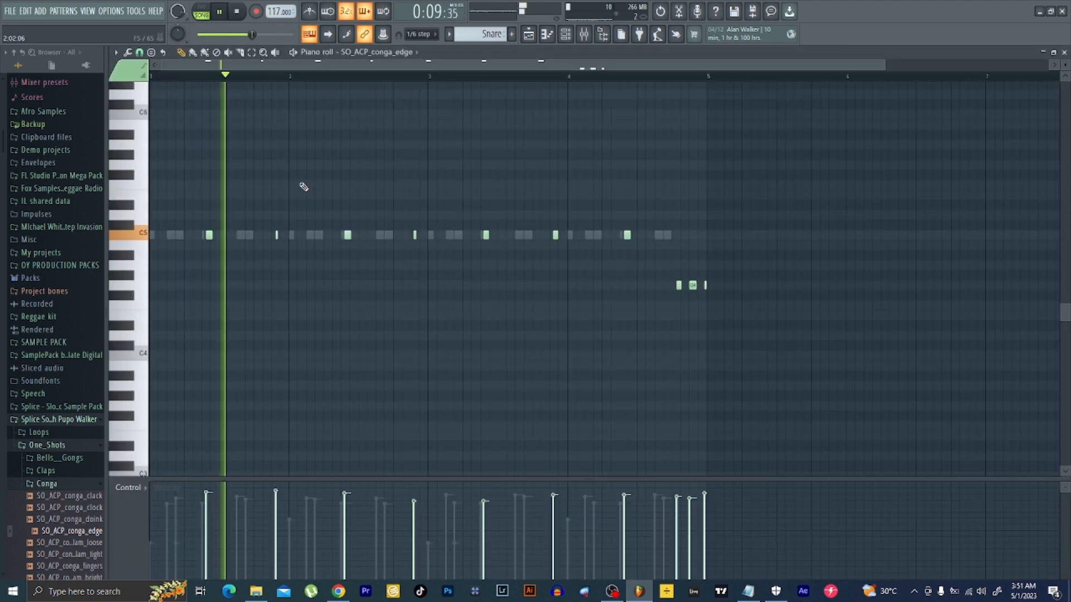
key(alt+q)
click(594, 365)
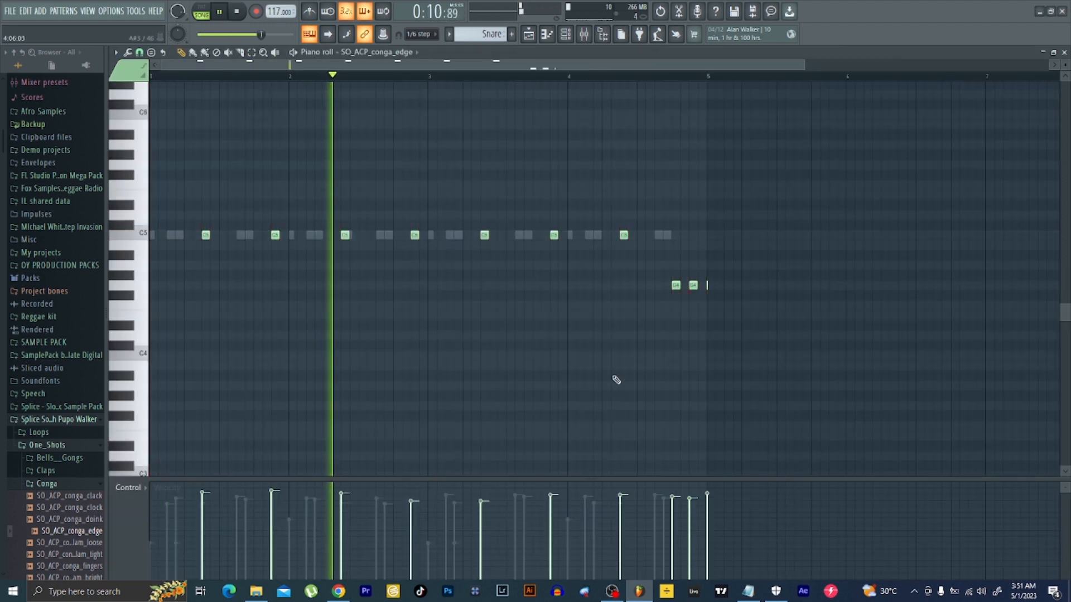
click(1064, 53)
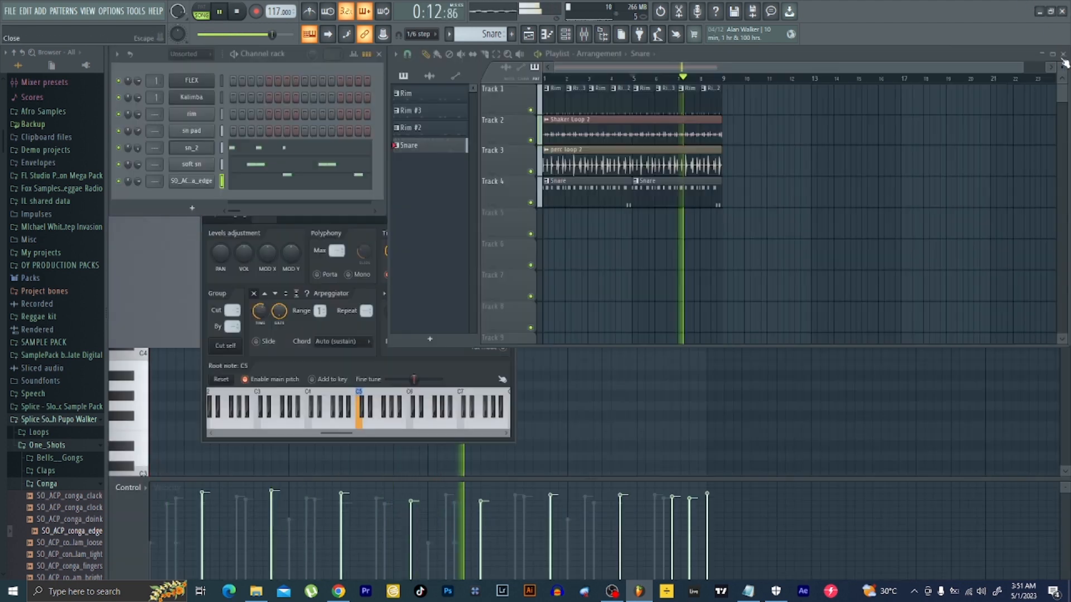
click(191, 181)
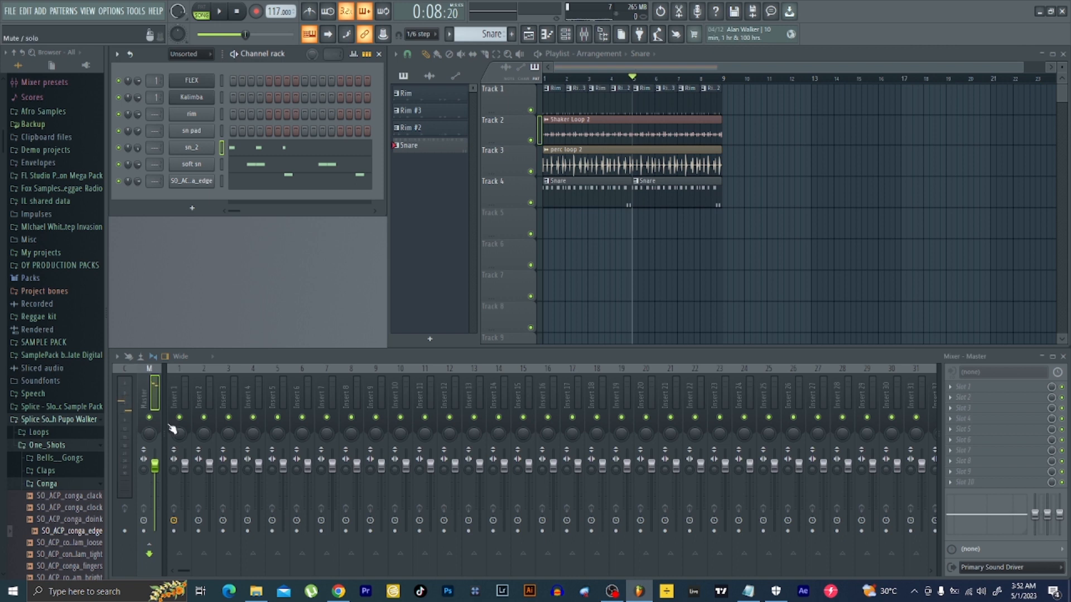
Find a clap among the sample packs and add DNC Clap 1 from the Drums Percussion pack as a new channel.
click(82, 481)
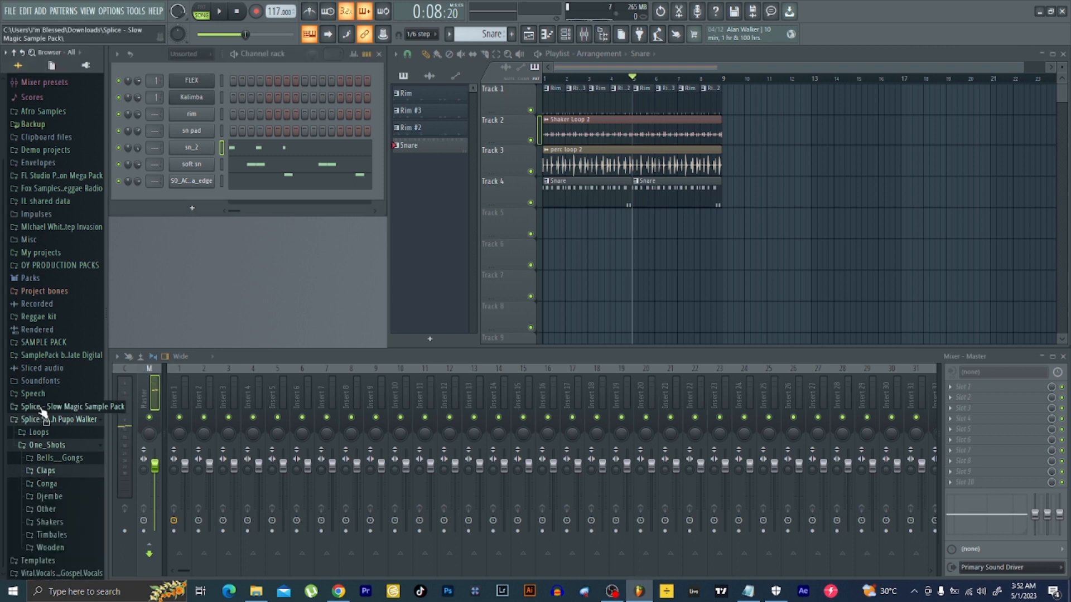
click(61, 357)
scroll(66, 463, down, 5)
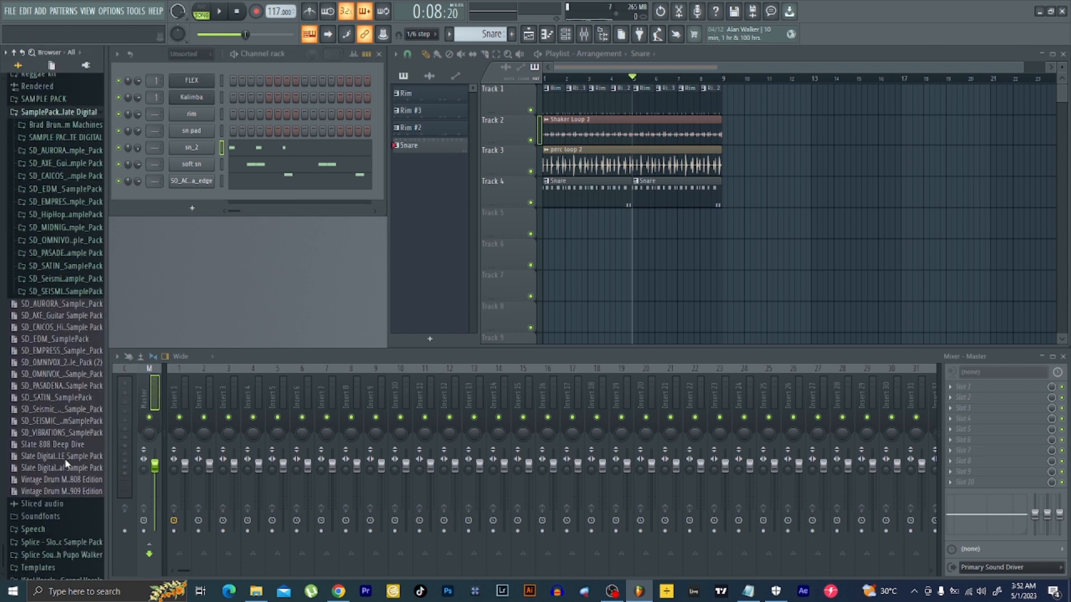
click(65, 272)
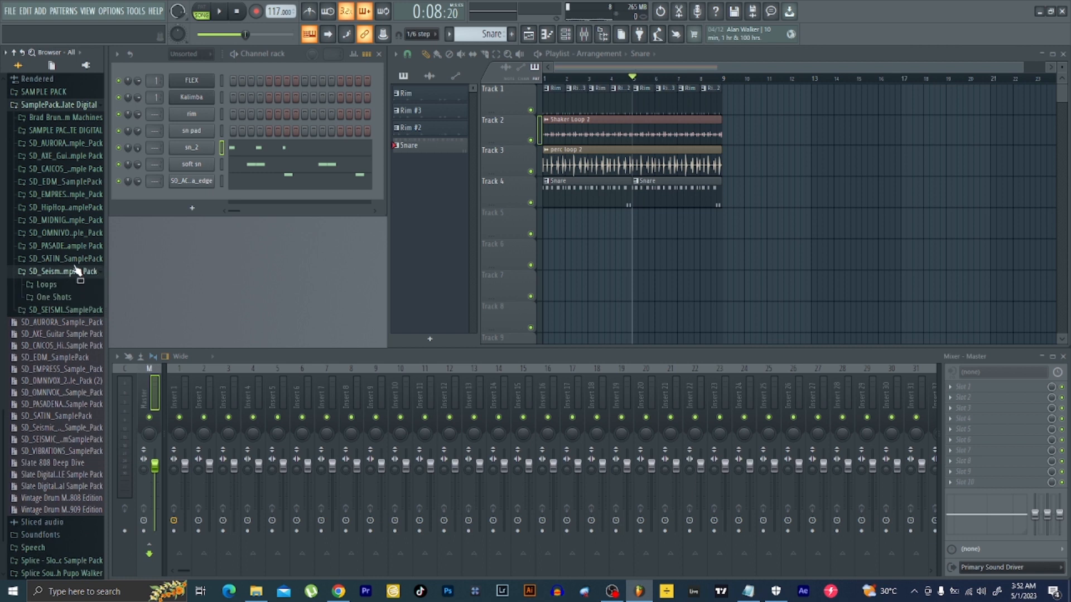
click(74, 262)
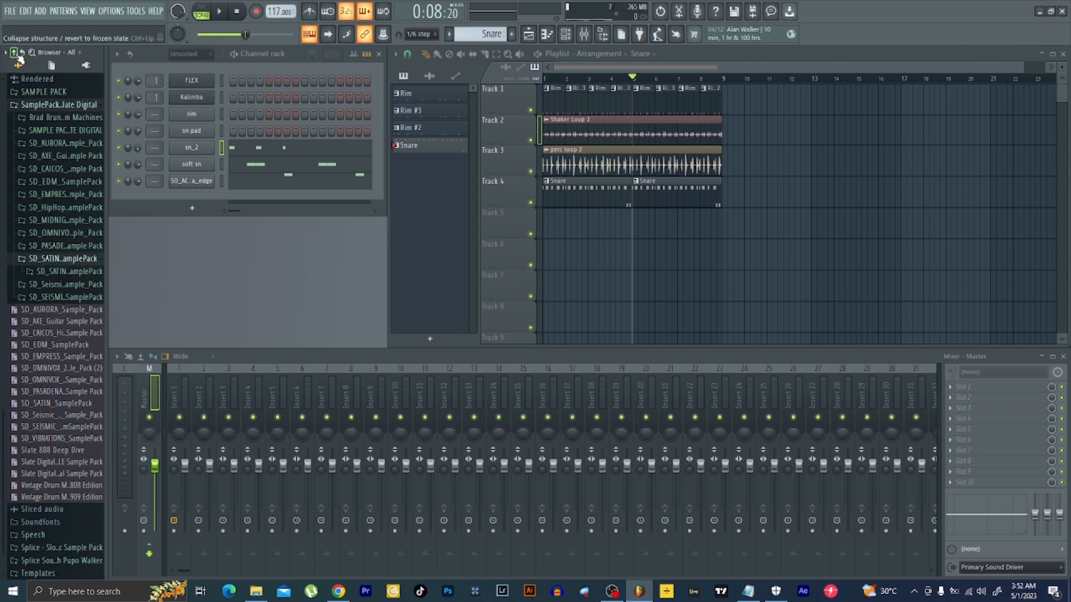
click(19, 56)
click(65, 351)
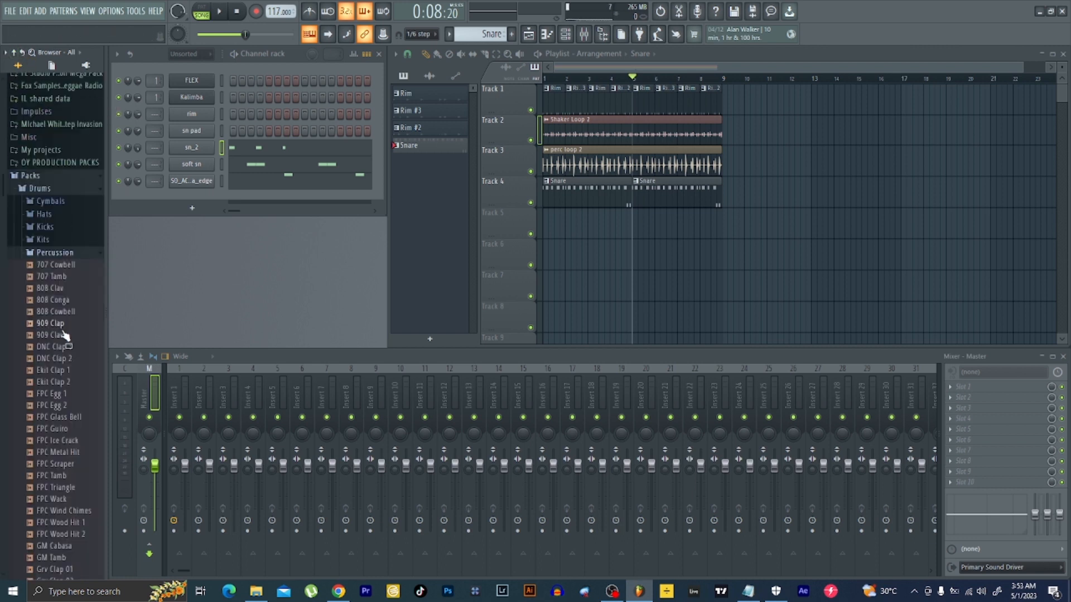
click(72, 348)
click(71, 359)
drag(66, 347, 202, 197)
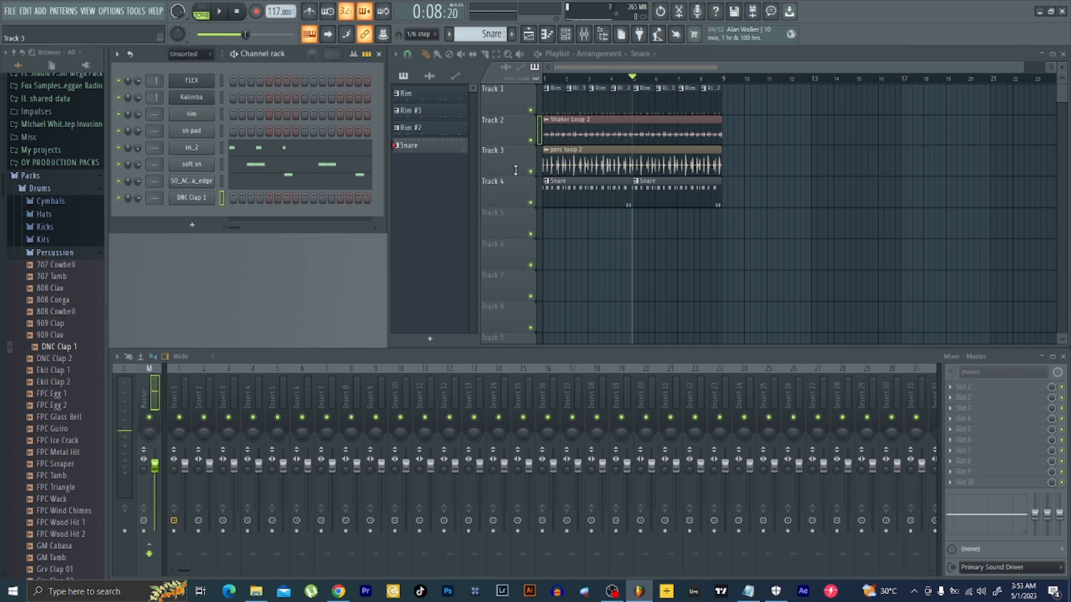
Create a pattern named clap with a DNC Clap 1 hit on step 11, and place it at bar 8 on Track 5.
click(605, 78)
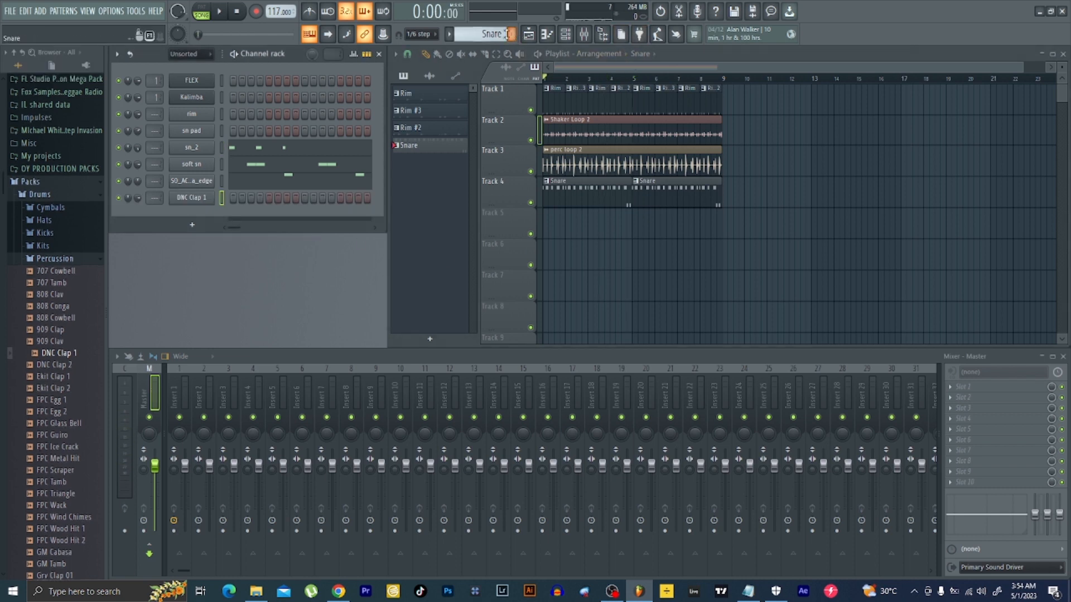
click(512, 35)
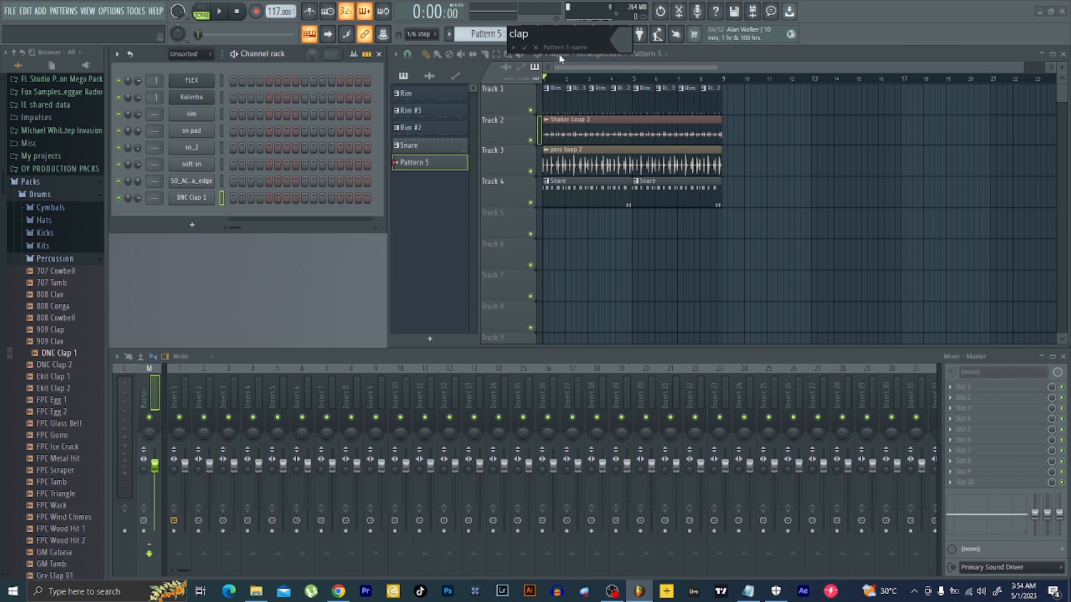
key(Return)
click(705, 227)
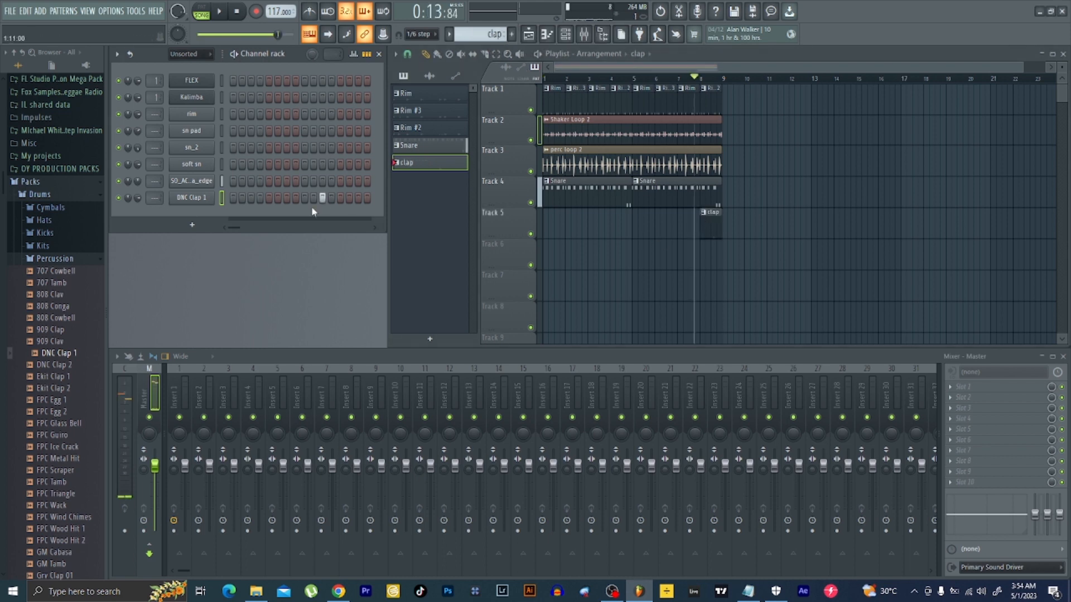
Route DNC Clap 1 to mixer track 2 and load Fruity Reeverb 2 in its first effect slot.
click(184, 202)
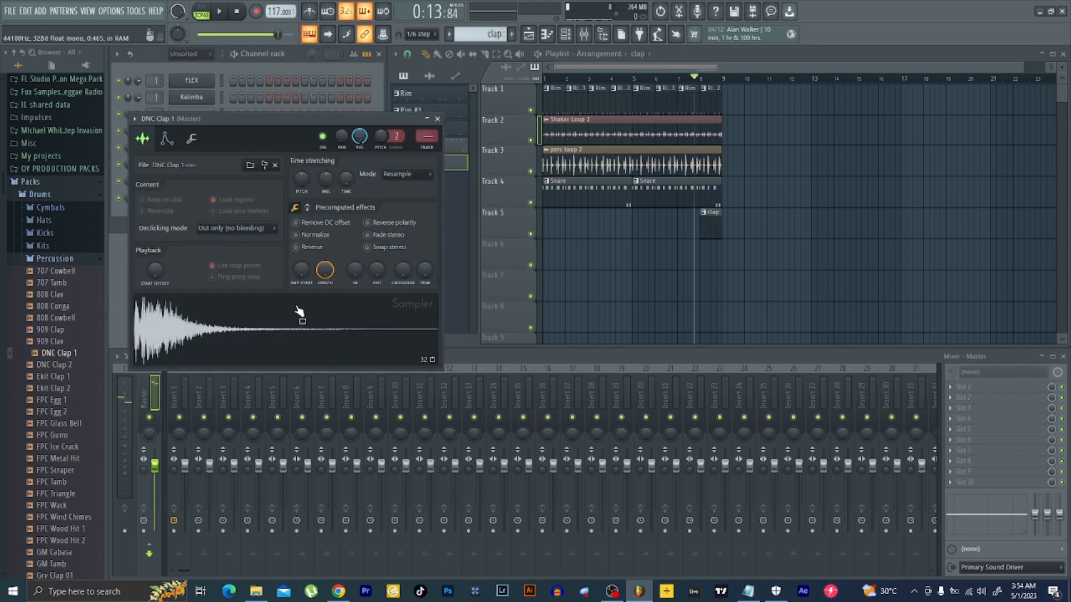
key(ctrl+l)
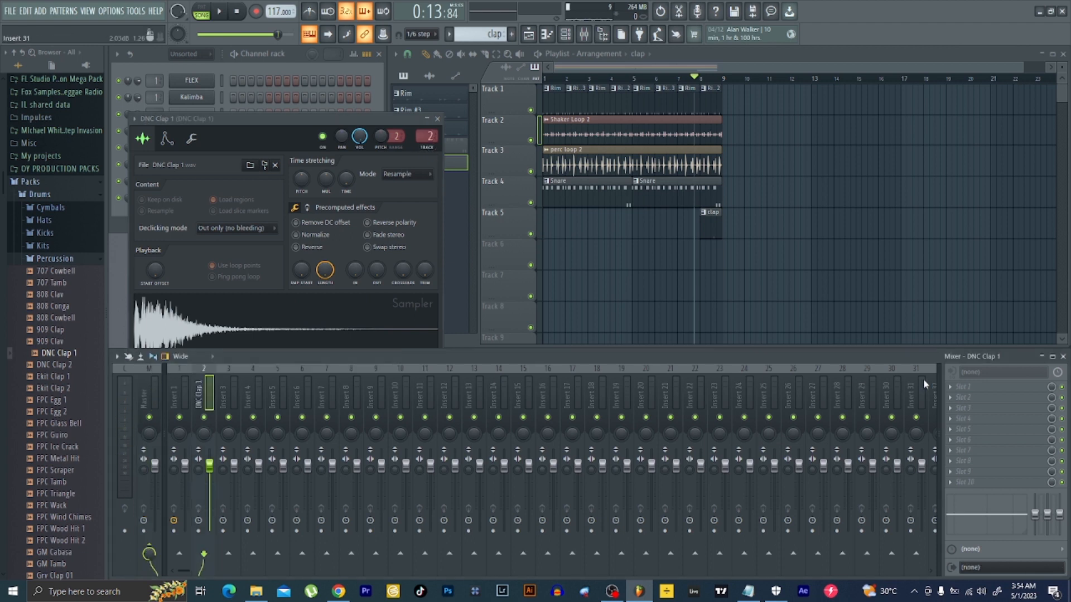
click(958, 390)
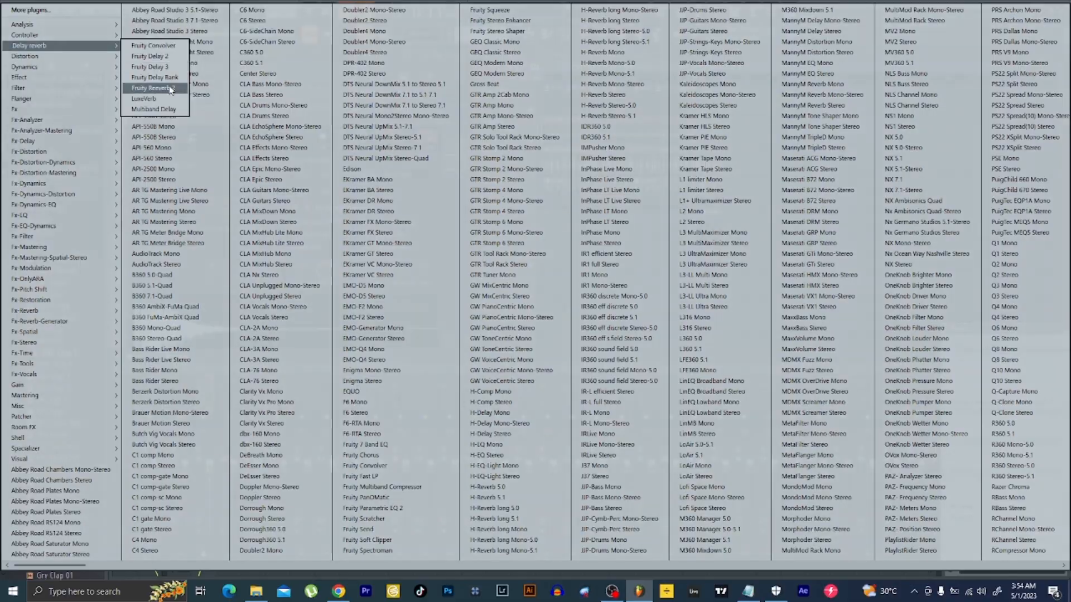
click(156, 86)
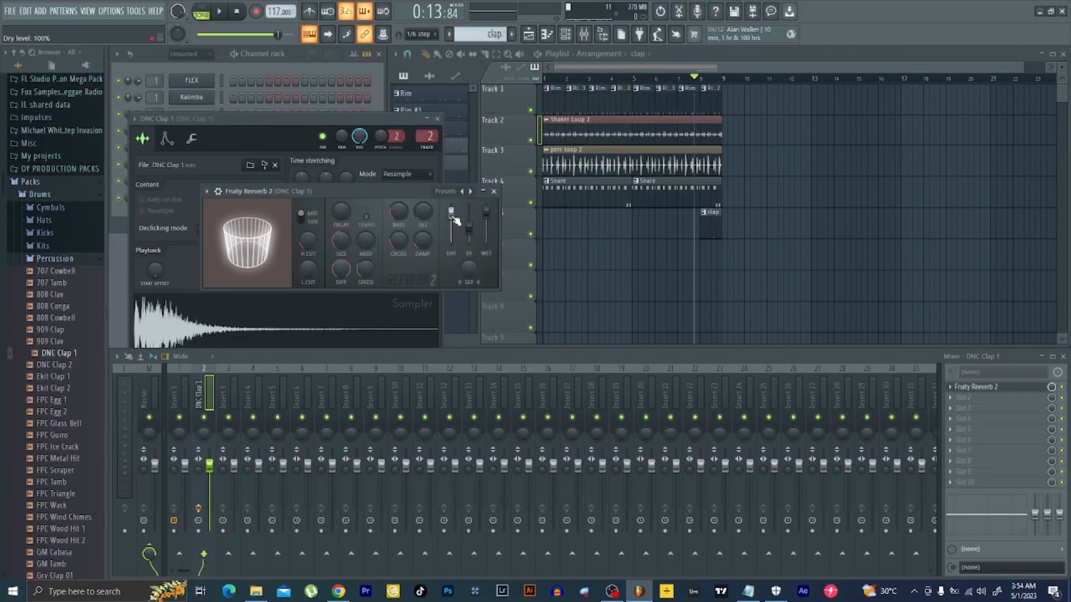
Lower the clap reverb's dry level, raise its wet level, reduce the effect's mix level, and close the reverb and clap channel settings.
drag(458, 217, 459, 245)
drag(486, 212, 486, 206)
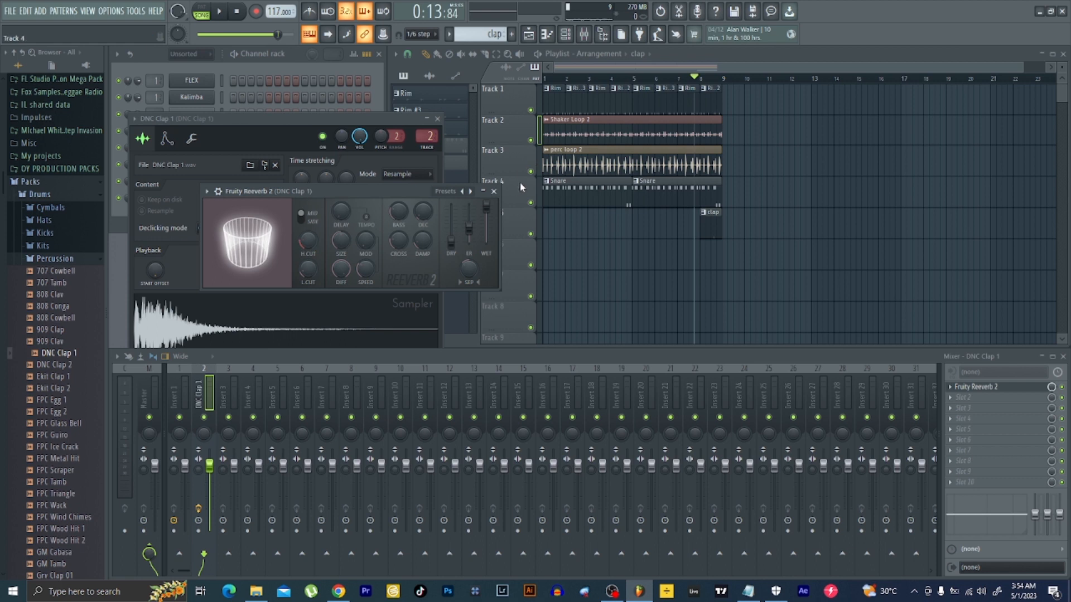
click(494, 191)
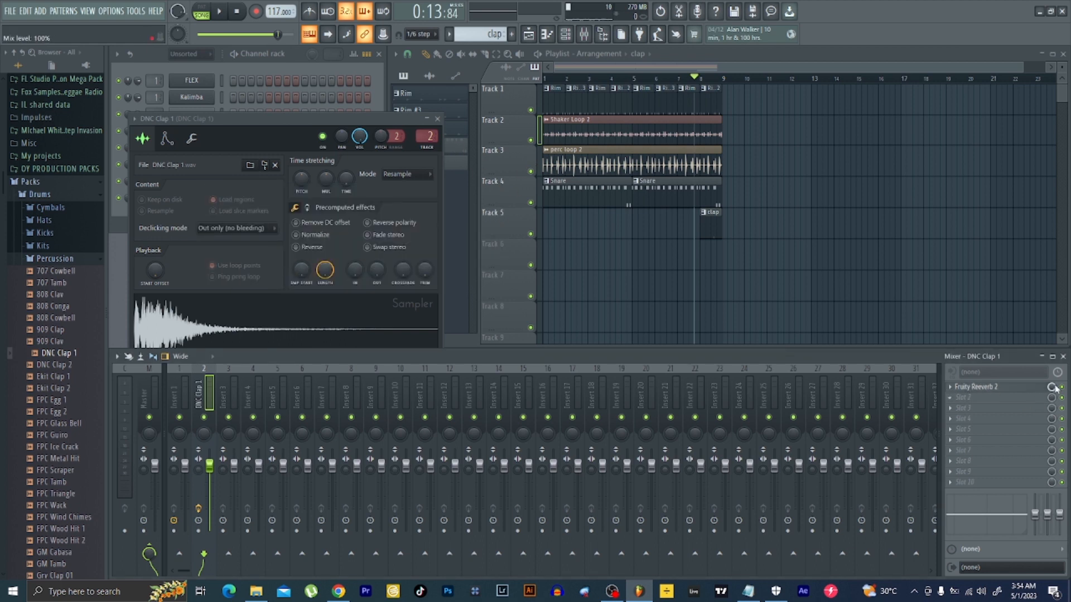
key(space)
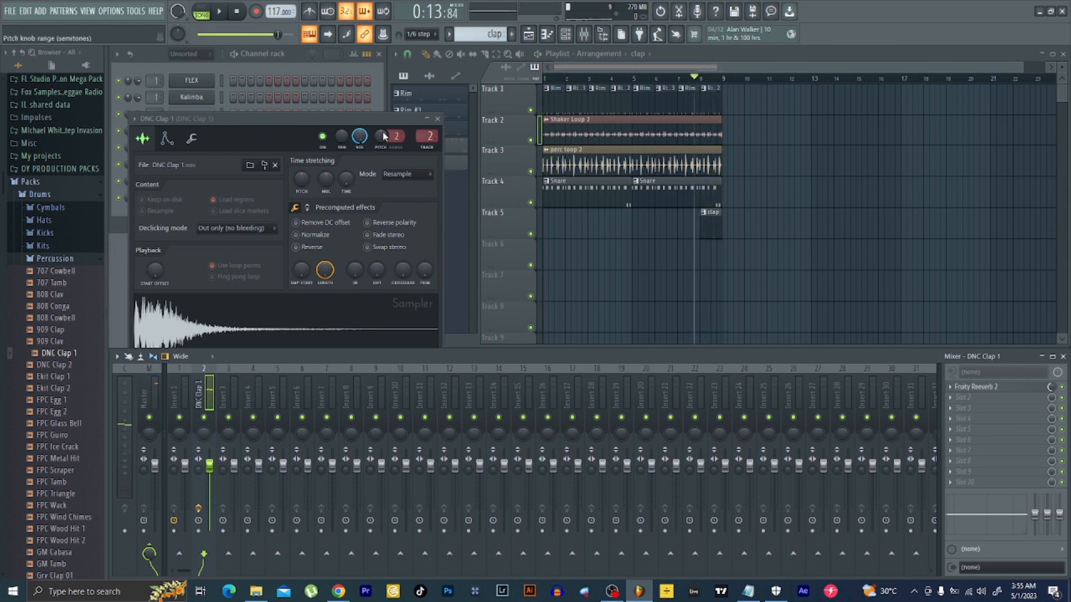
click(356, 136)
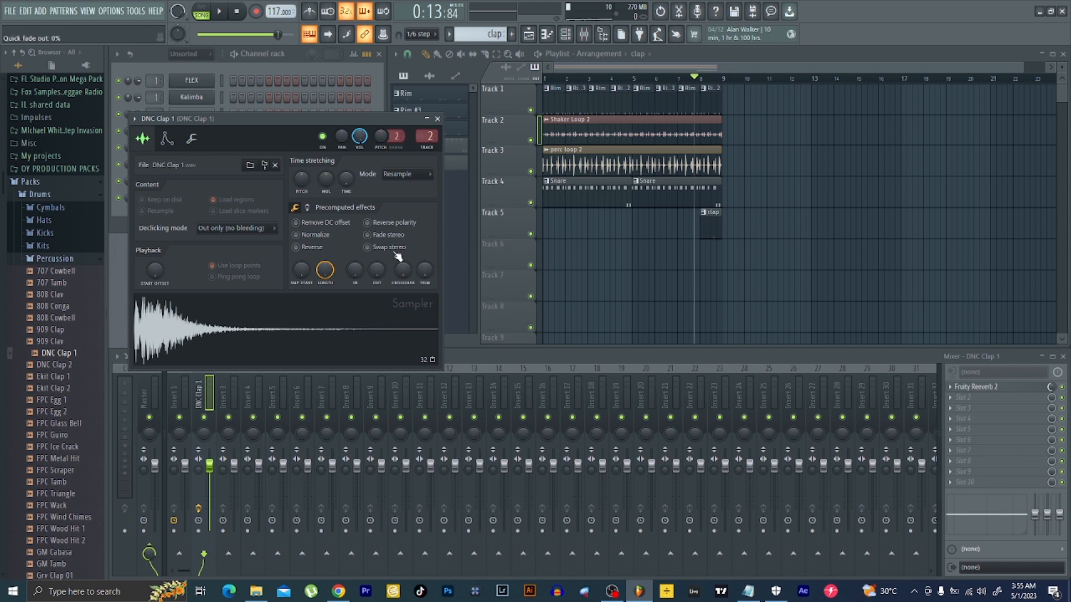
click(438, 119)
Mute Track 4 and Track 3 and play the rest of the arrangement with the clap.
click(531, 203)
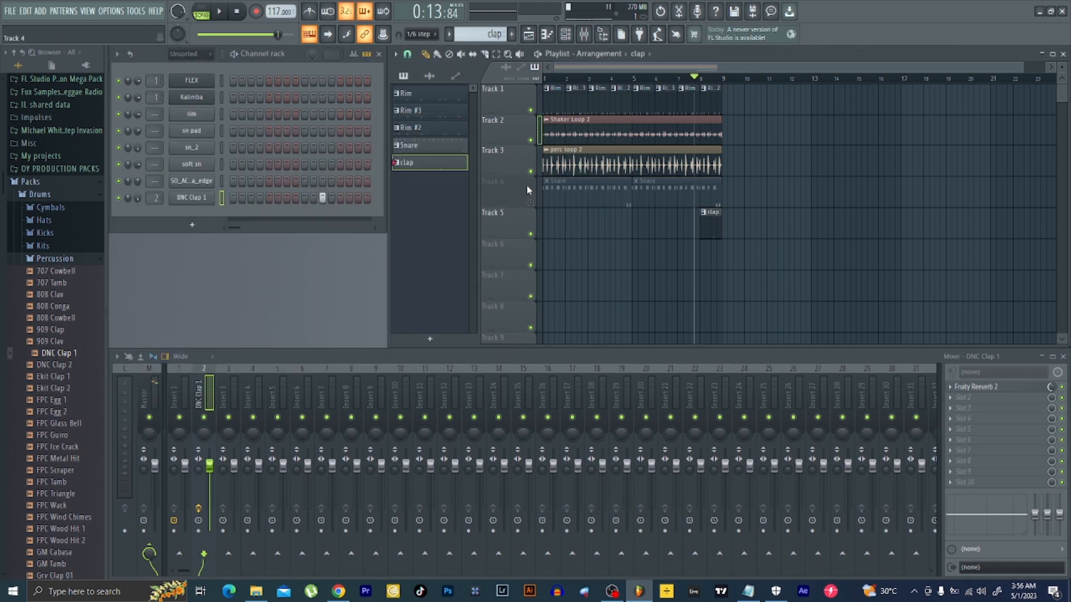
click(530, 171)
key(space)
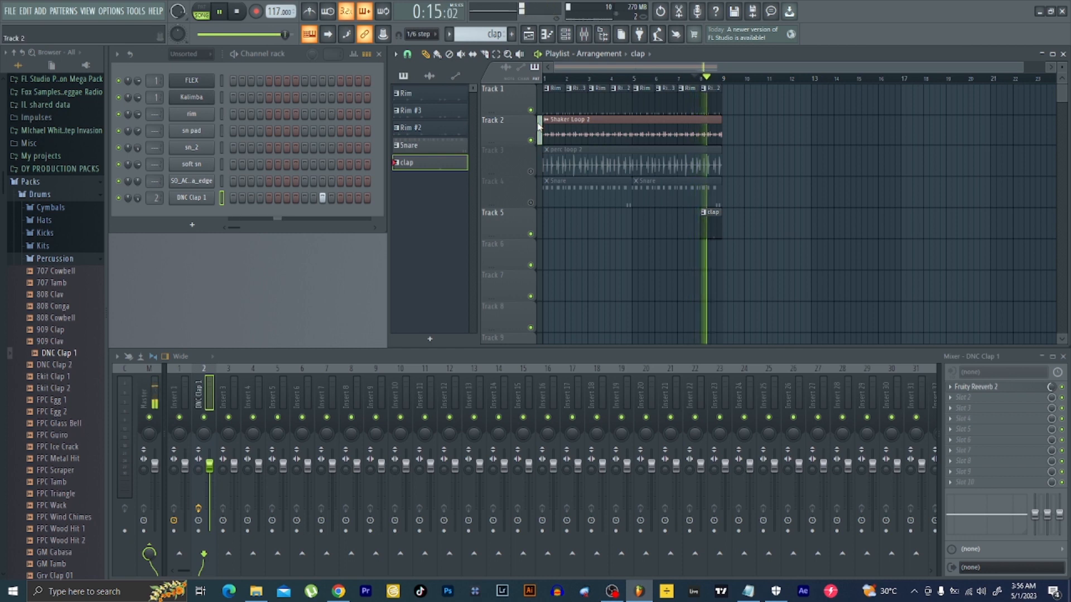
click(535, 139)
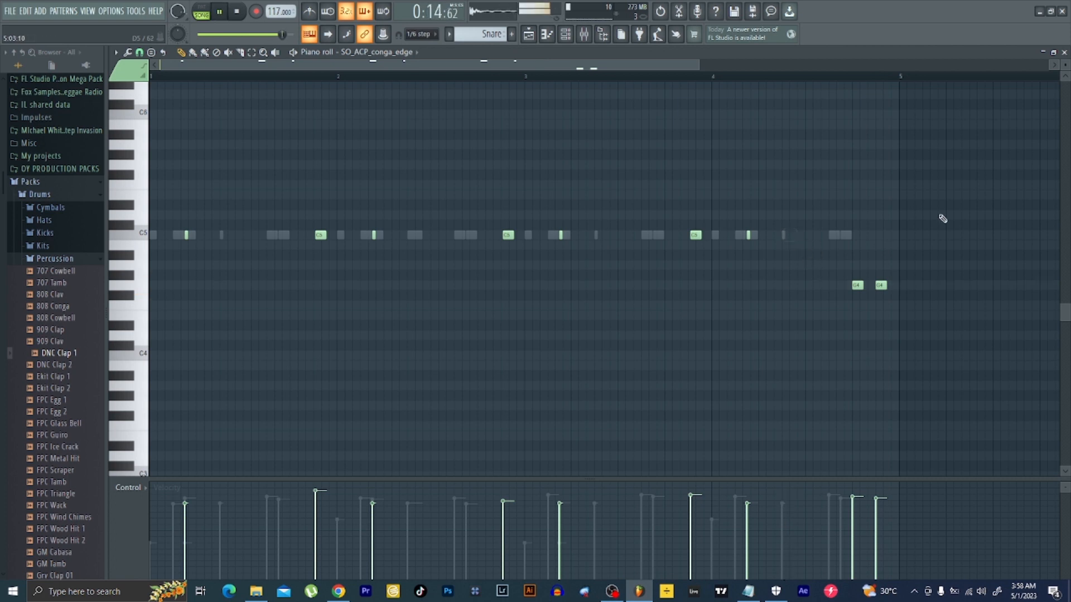
Place a second Snare clip at bar 5 on Track 4 and adjust the SO_ACP_conga_edge channel's volume.
click(1065, 53)
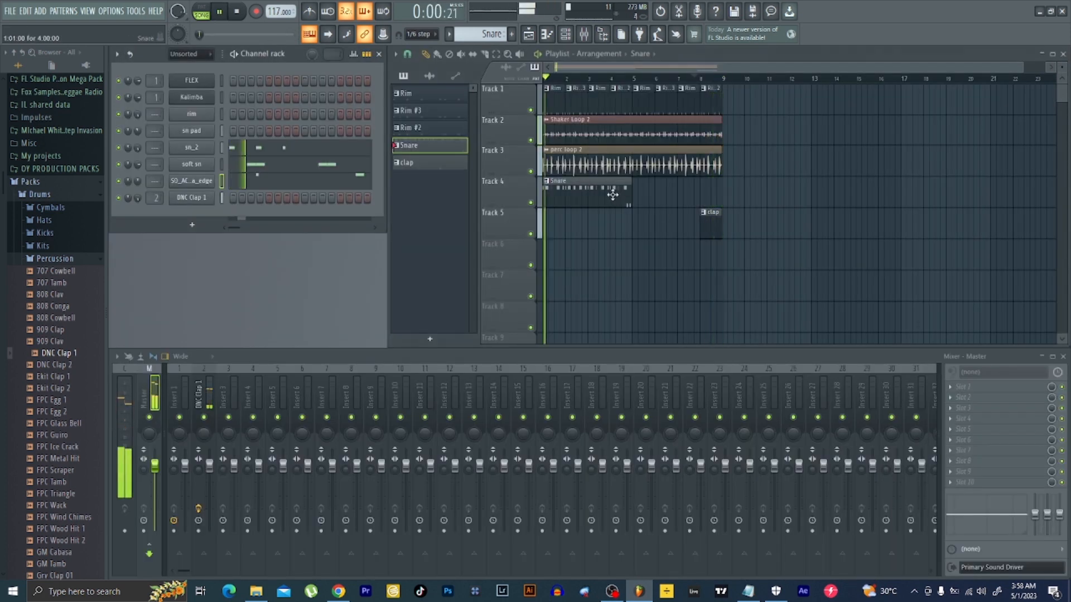
click(636, 194)
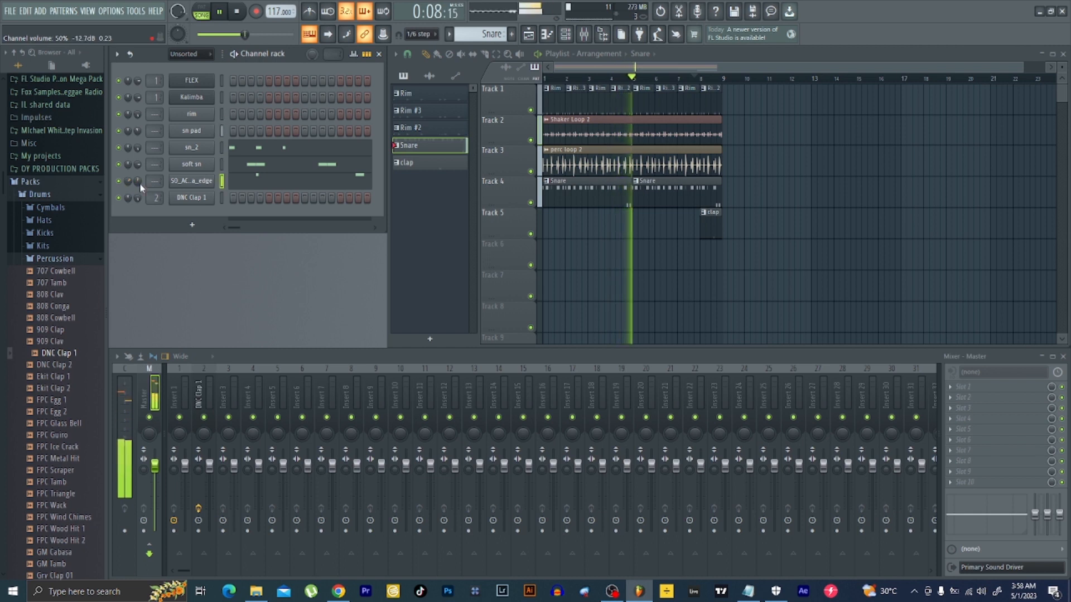
scroll(140, 184, up, 4)
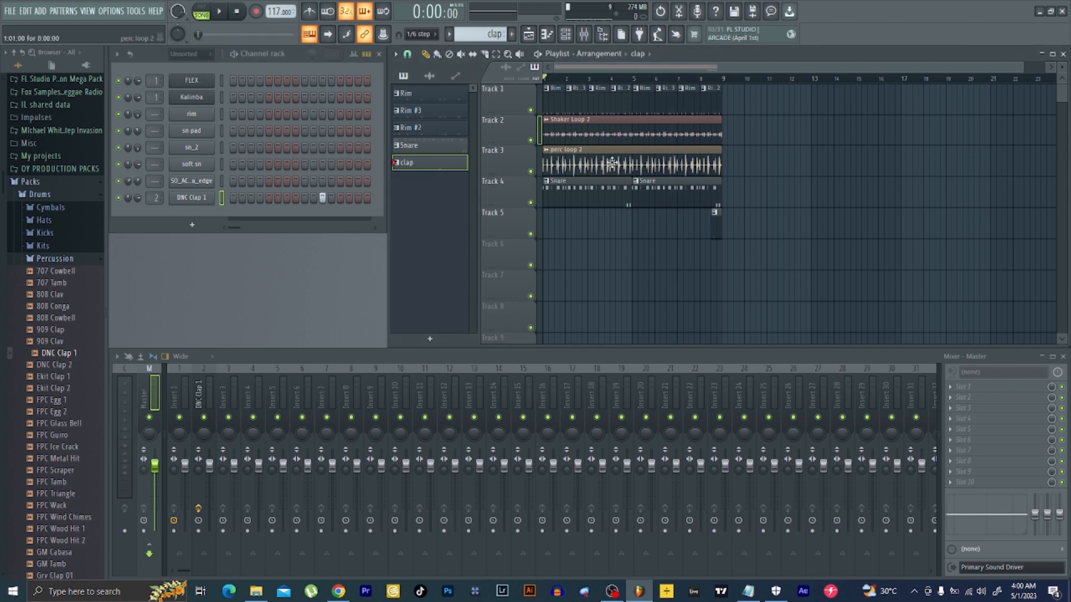
Audition kick 2 and kick from the Afro Samples folder and add kick as the first channel in the rack.
click(21, 53)
click(45, 184)
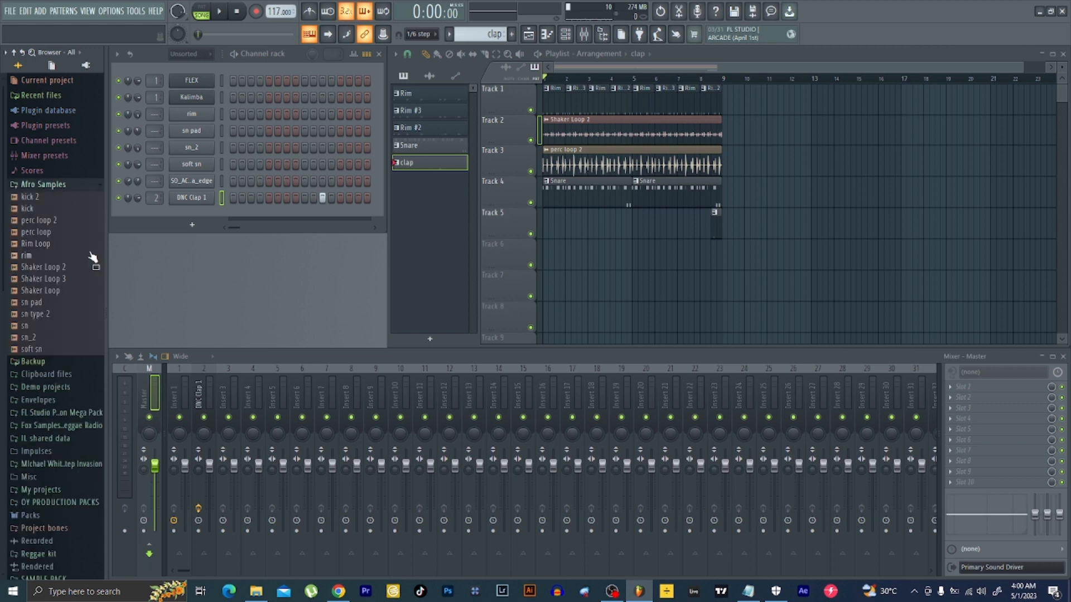
click(43, 199)
click(43, 211)
click(44, 211)
click(45, 211)
click(45, 201)
click(39, 213)
key(space)
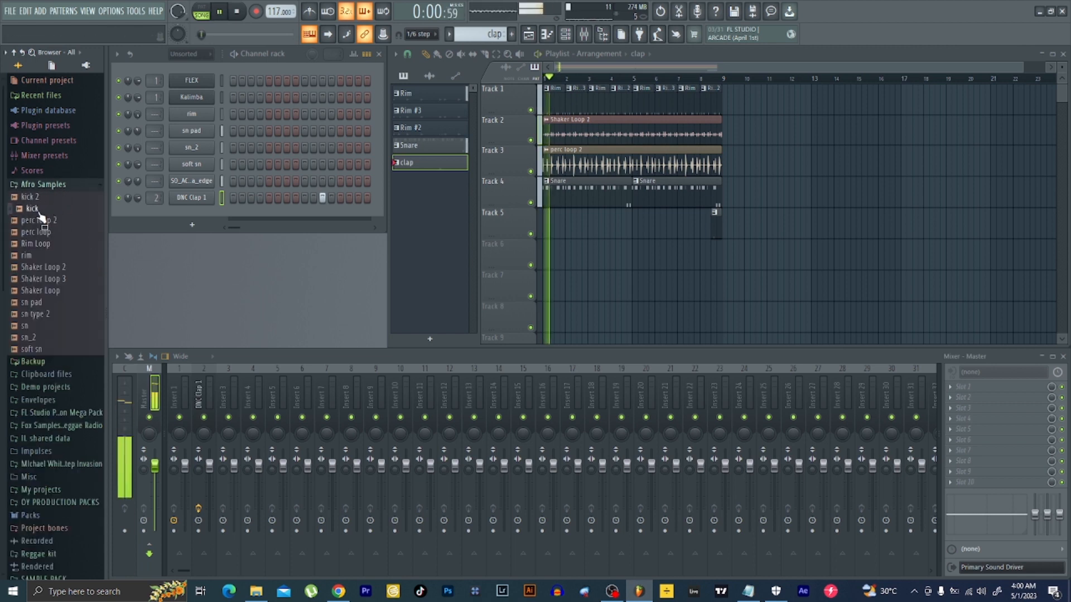
drag(45, 214, 200, 71)
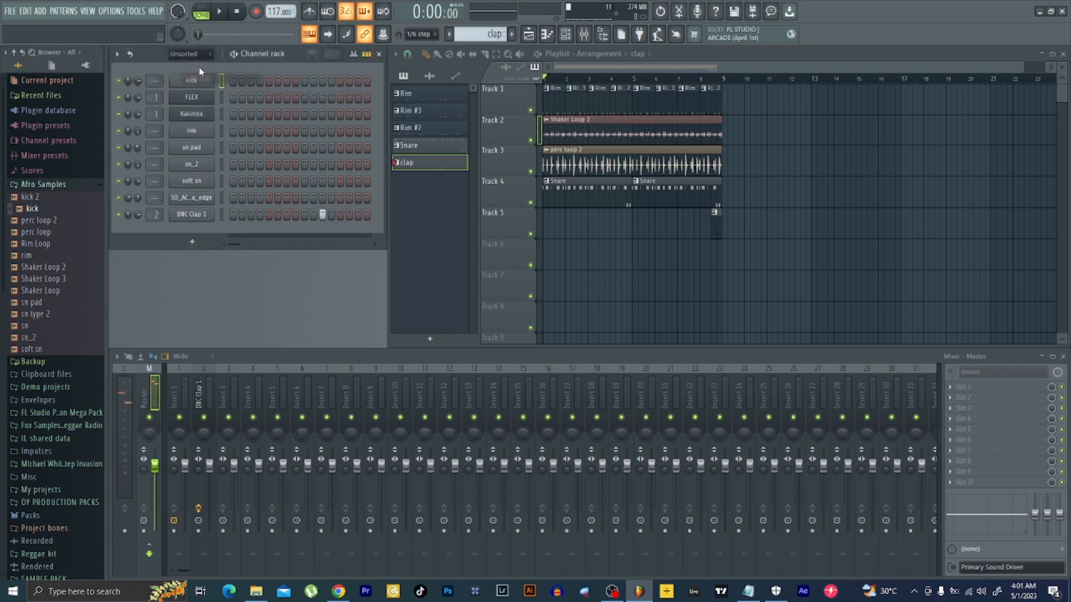
Put a kick on the first step of the clap pattern and insert an empty playlist track above Track 1.
click(233, 80)
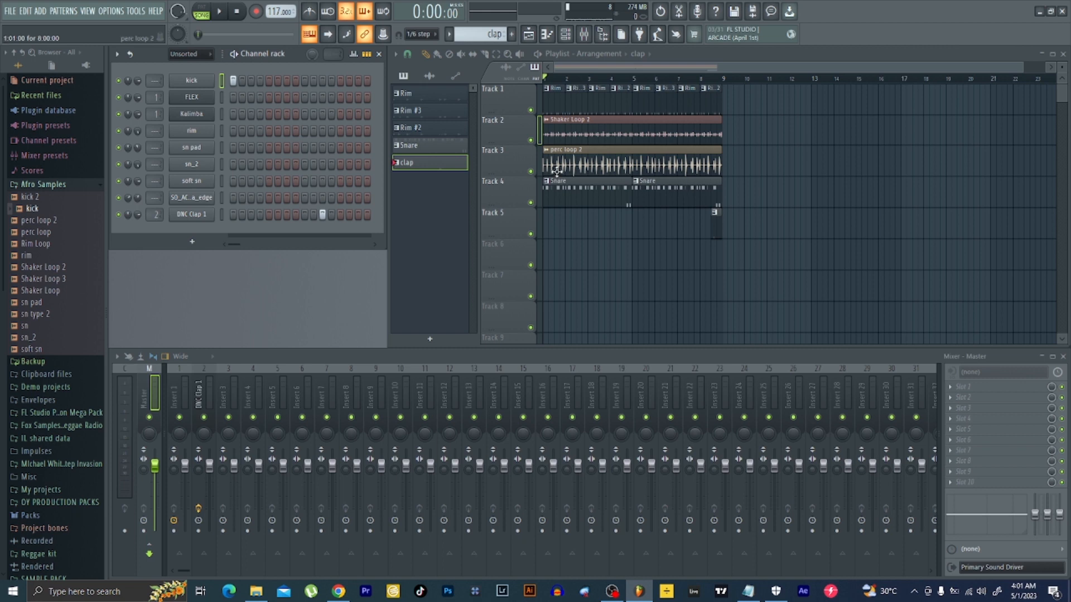
right_click(515, 85)
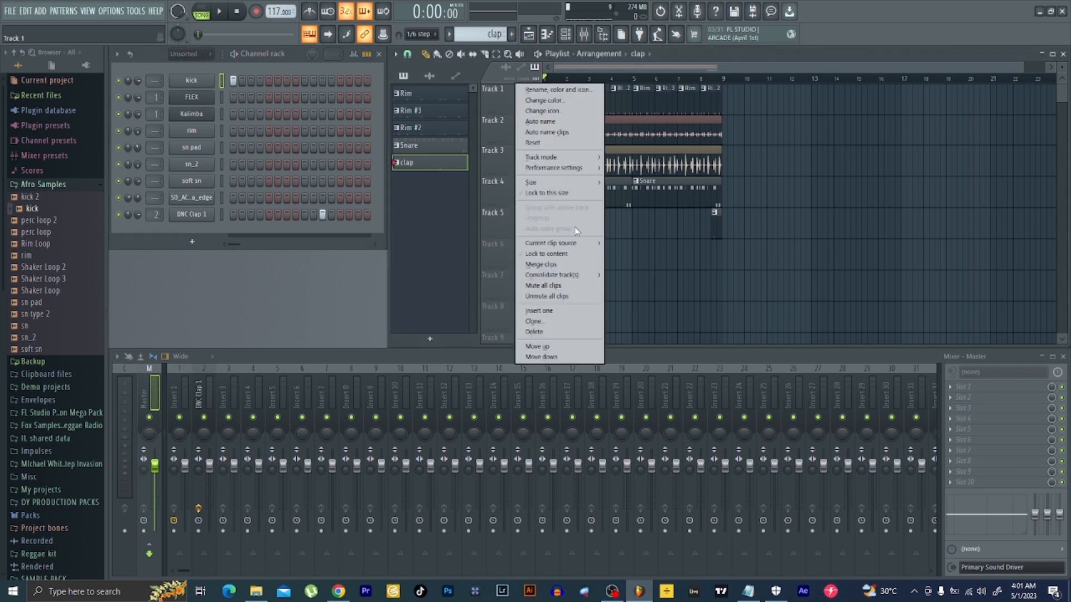
click(560, 311)
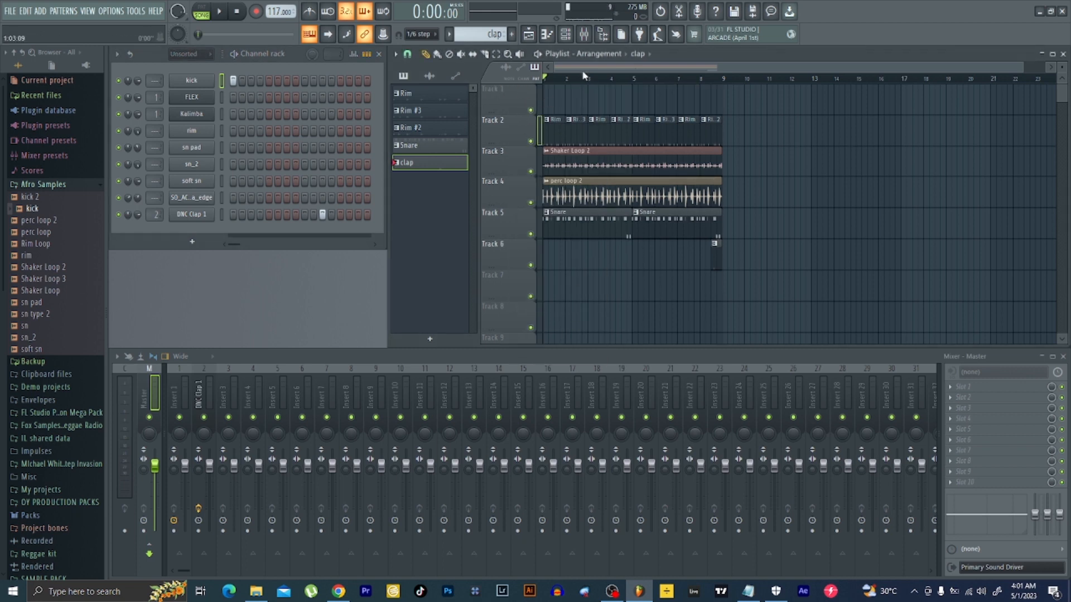
Create a pattern named kick and place it as a four-bar clip at bar 1 of Track 1.
click(512, 34)
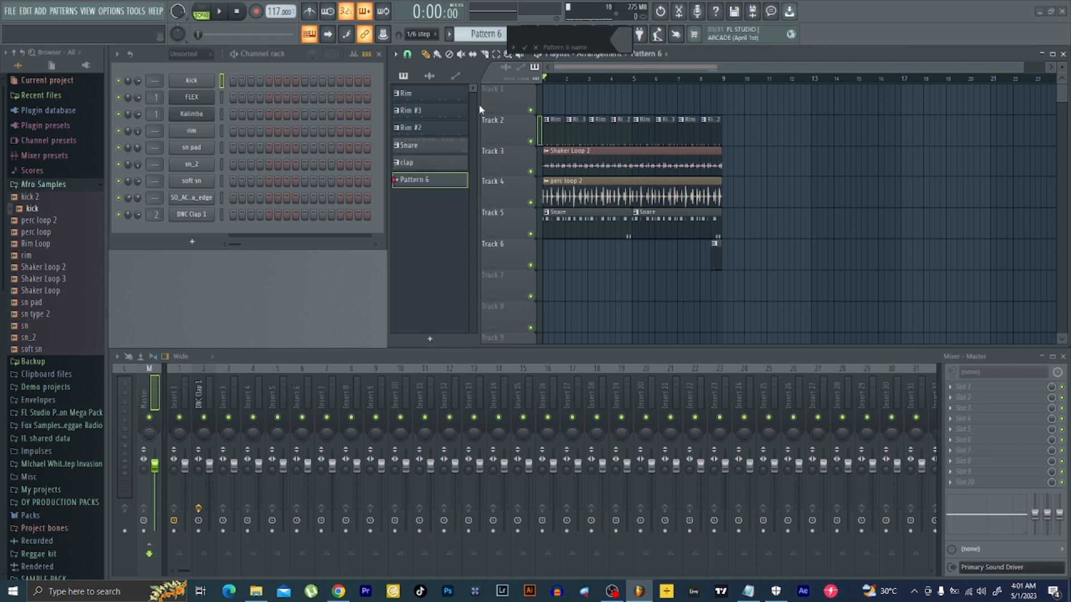
text(kick)
key(Return)
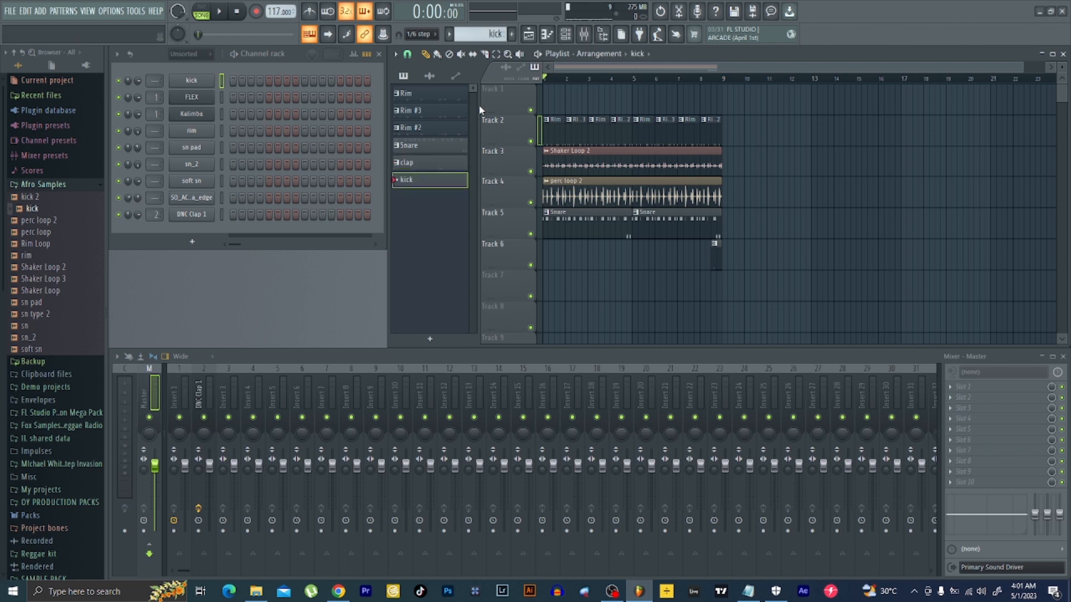
click(558, 103)
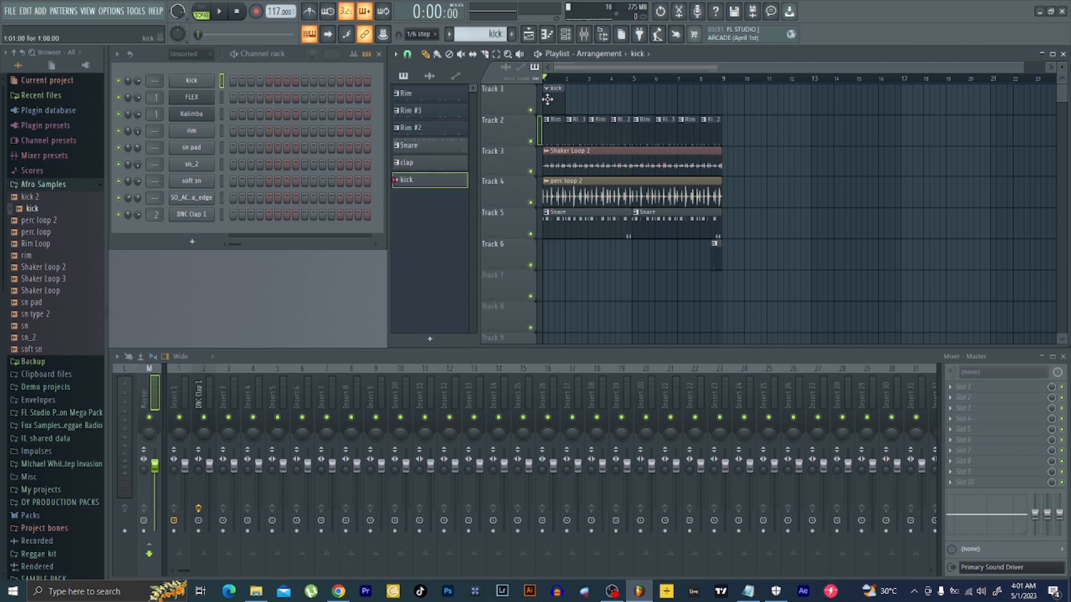
drag(562, 99, 623, 100)
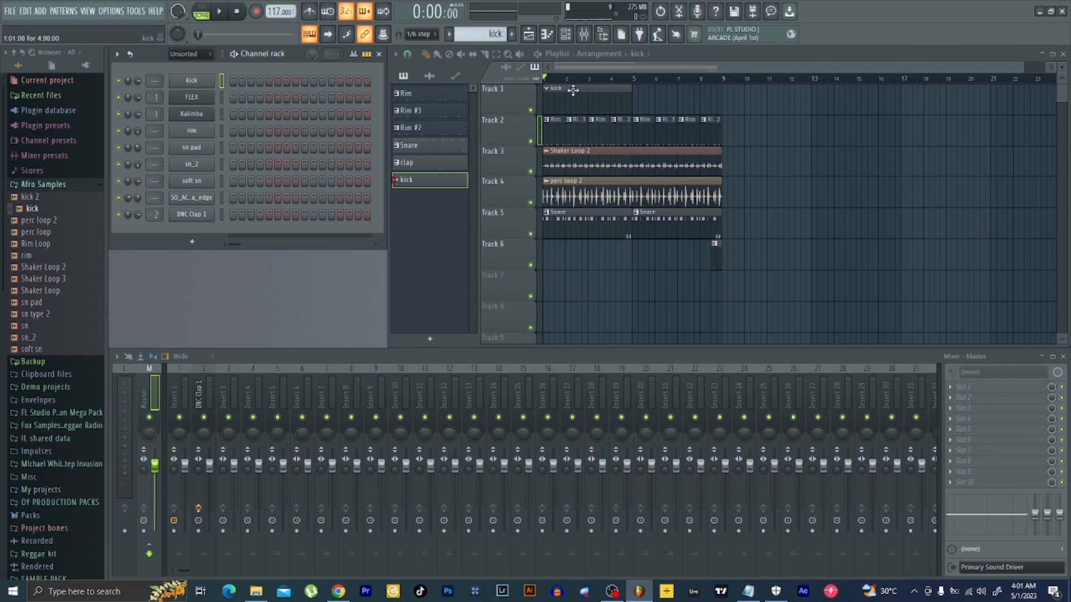
Add kick hits to the kick pattern's step sequence and play them back with the arrangement.
key(space)
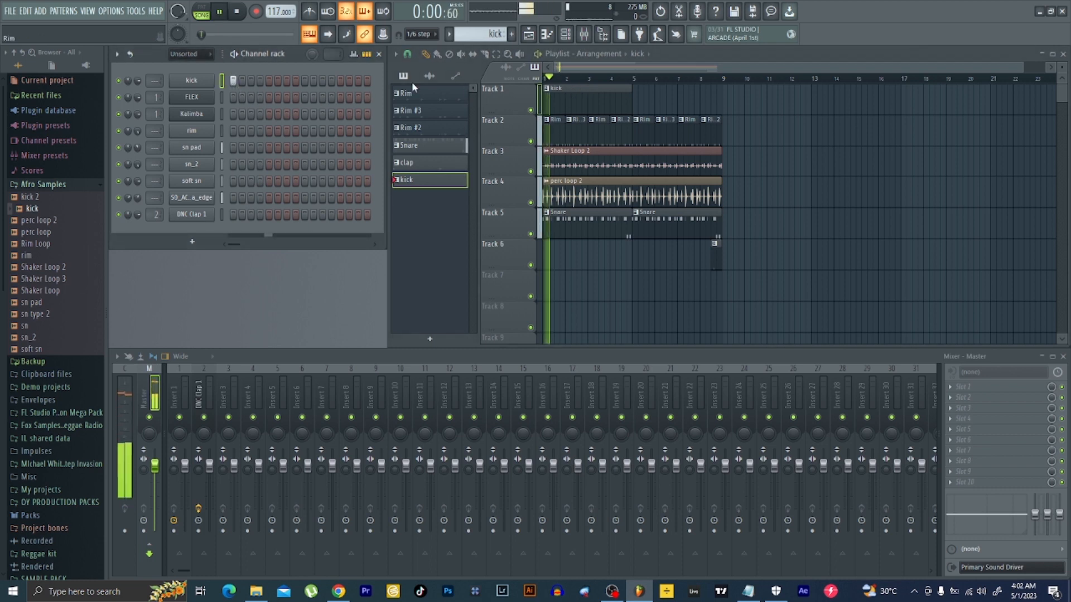
key(space)
click(305, 80)
key(space)
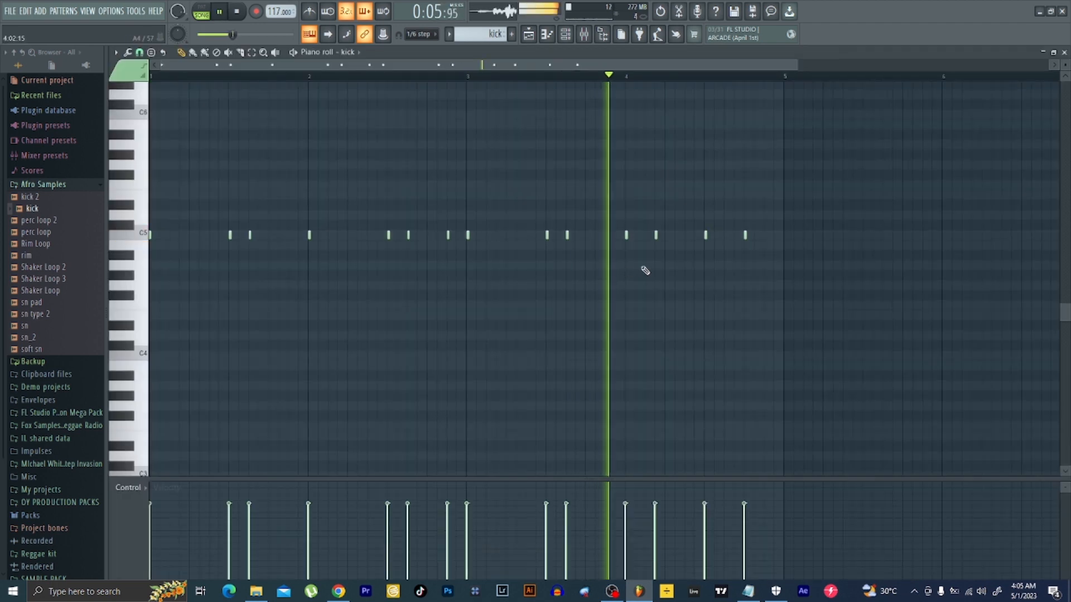
Add a C5 kick note in the second half of bar 4 and remove and re-enter the kick at bar 3's start.
click(726, 235)
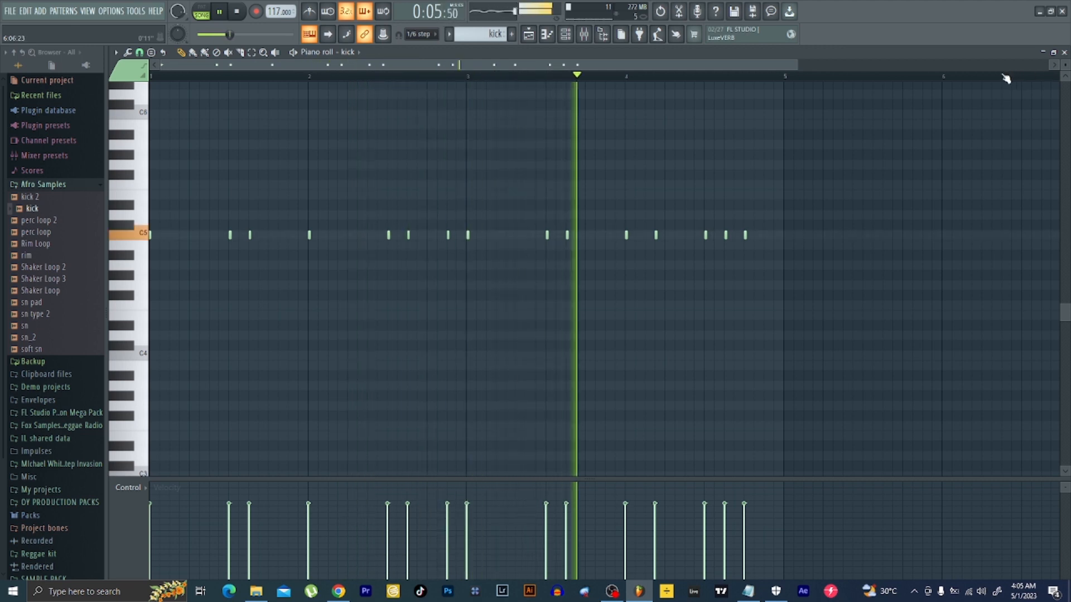
click(385, 75)
right_click(468, 235)
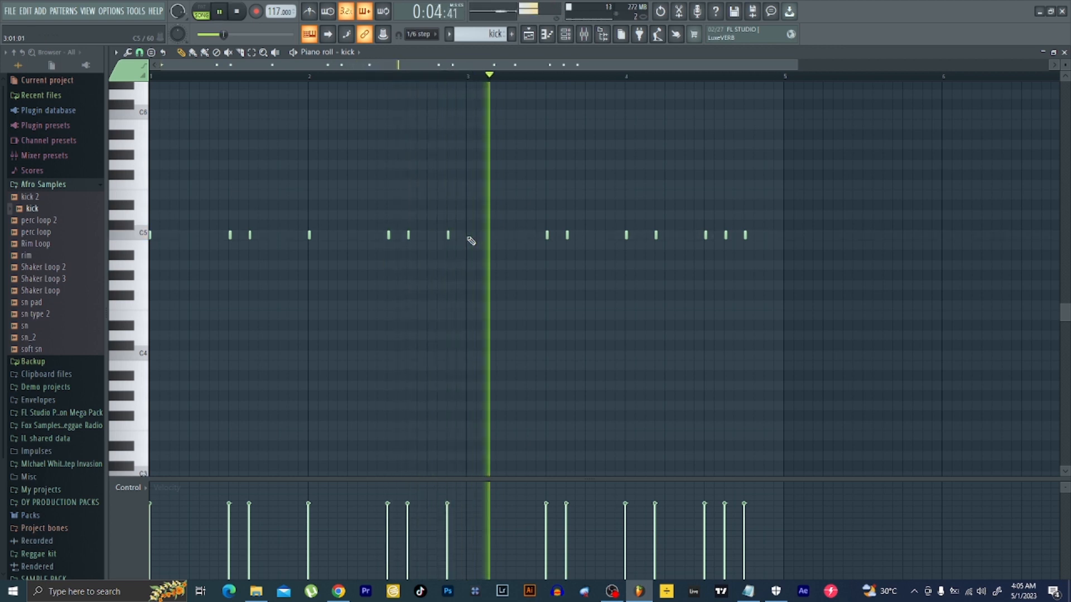
click(468, 235)
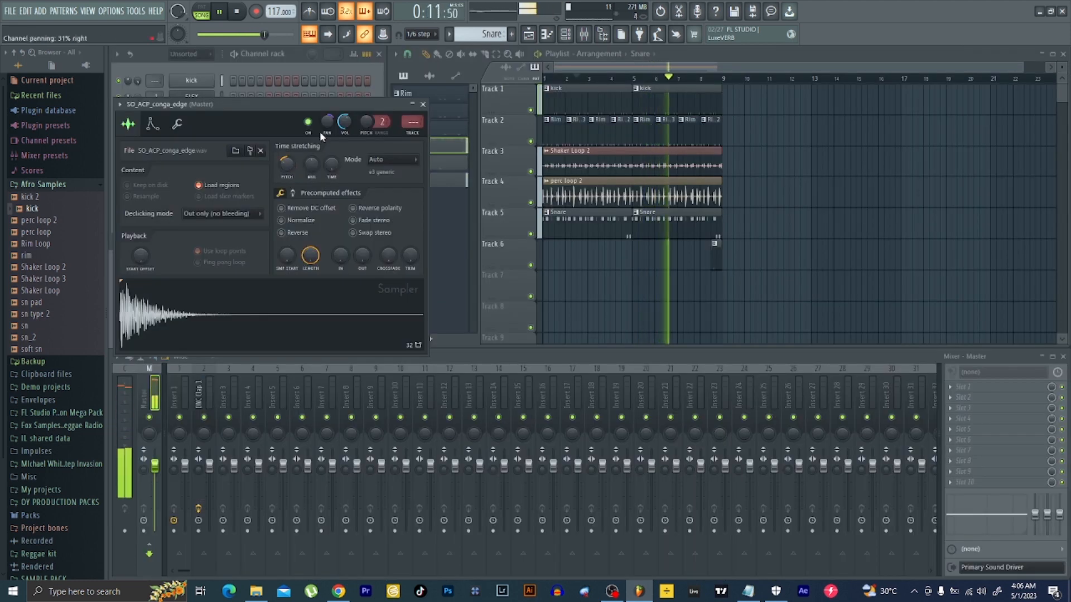
Fine-tune the volume of the SO_ACP_conga_edge channel.
drag(345, 127, 345, 128)
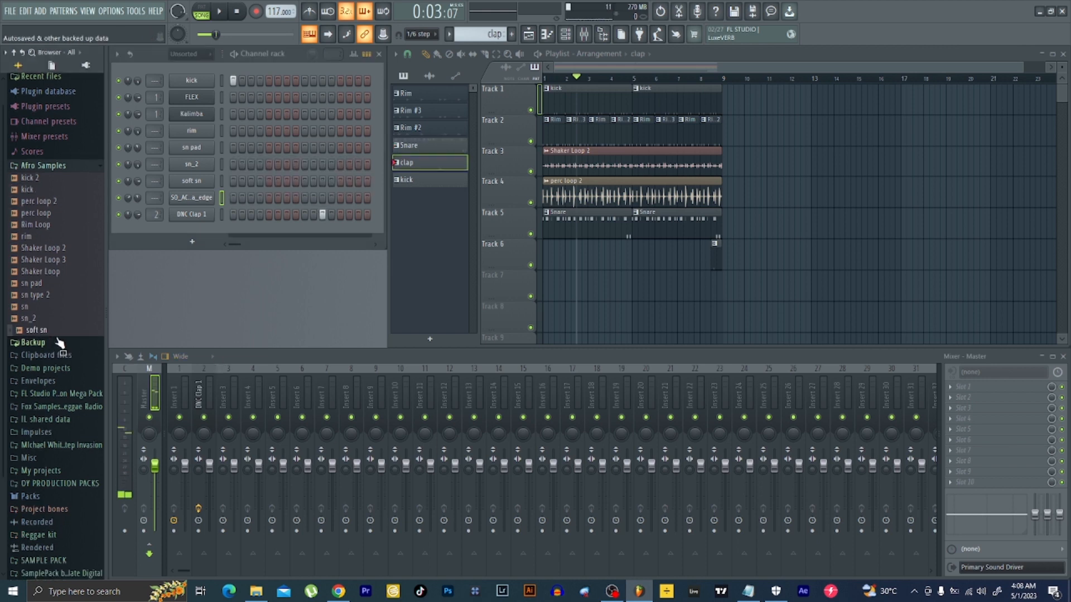
Audition the snare samples in the Snares folder of SAMPLE PACK.
click(33, 166)
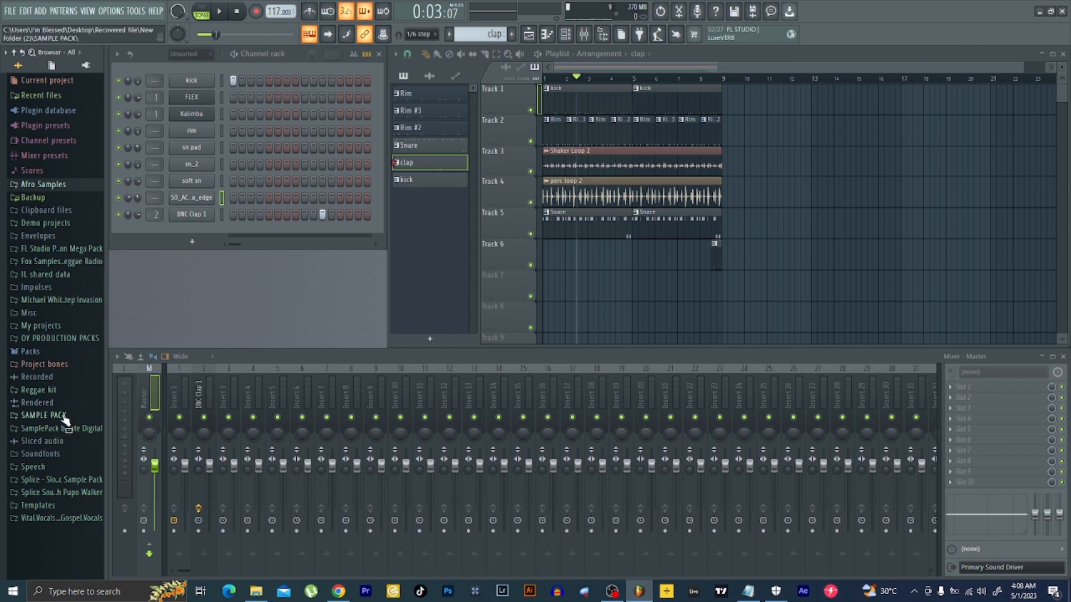
click(45, 416)
scroll(71, 428, down, 5)
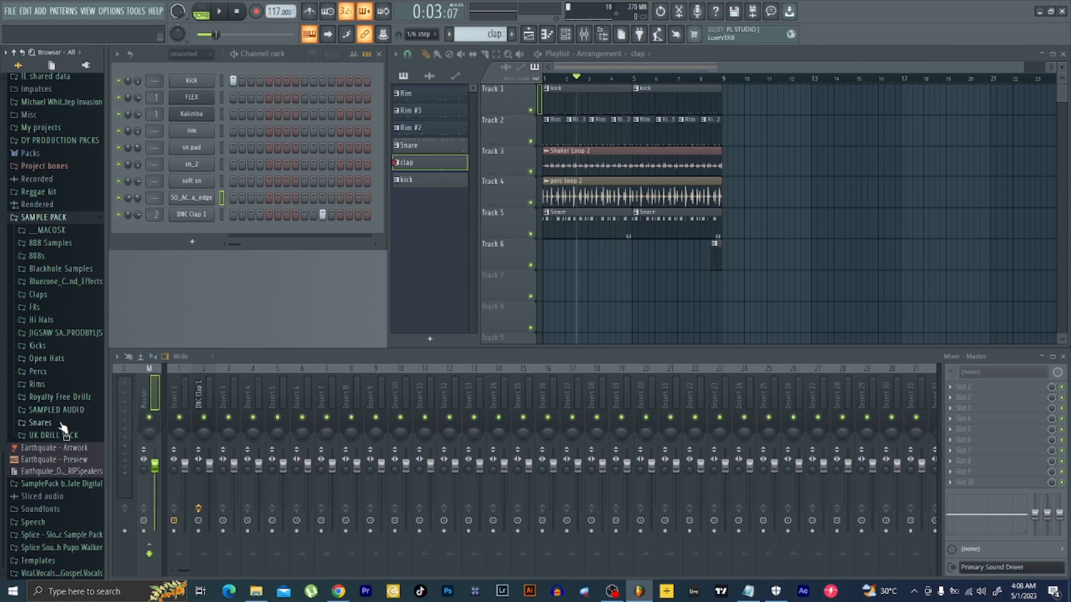
click(42, 423)
click(69, 458)
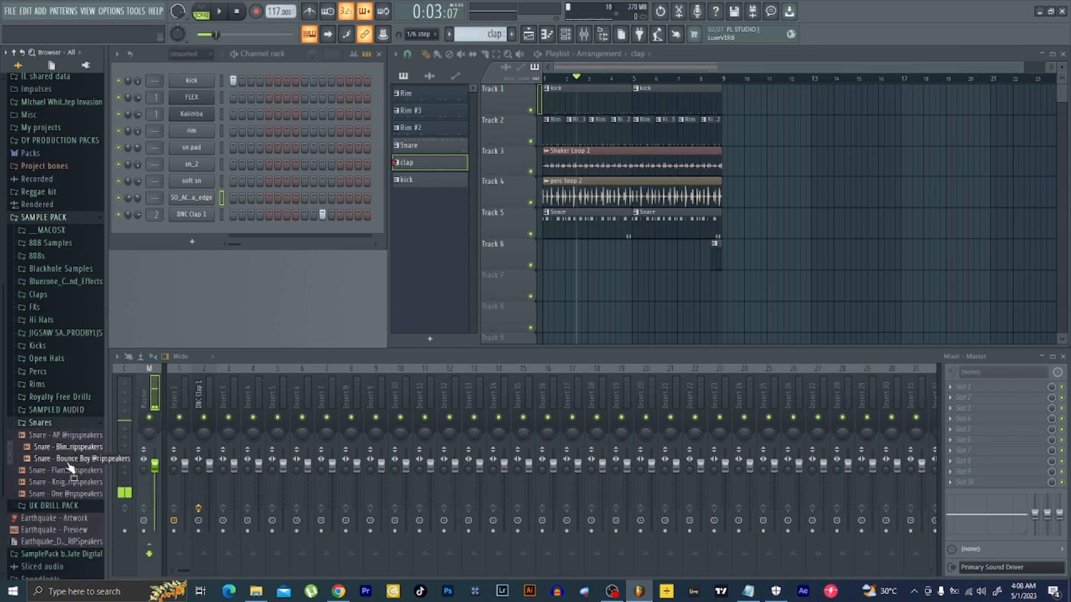
click(68, 470)
click(69, 482)
click(70, 494)
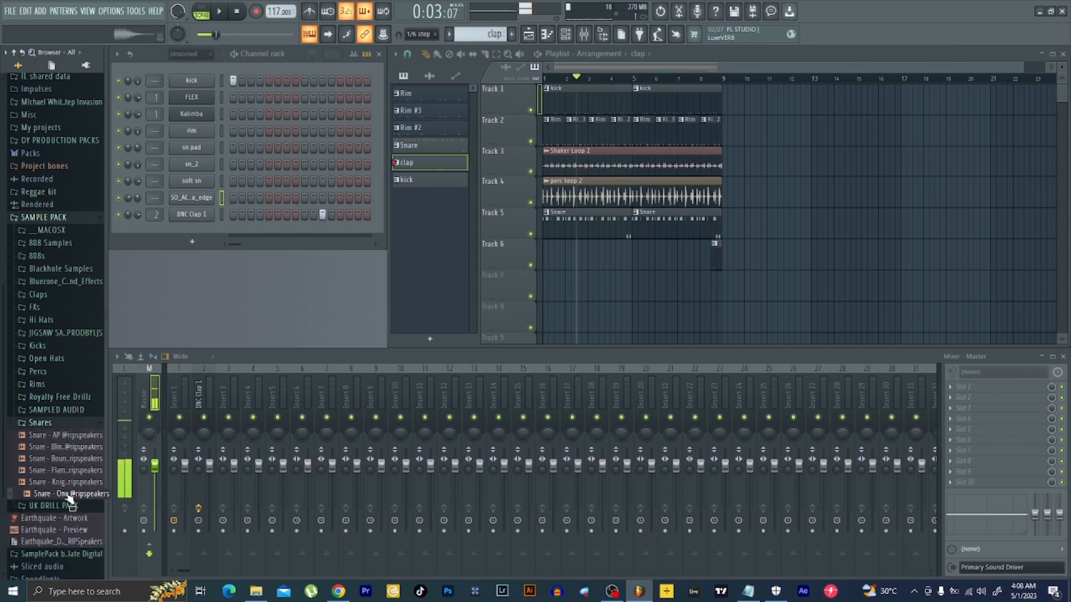
Audition one-shots from the Reggae kit folder and add 34_SnareHats_SP_222_02 as a new channel below DNC Clap 1.
click(54, 426)
click(55, 193)
click(55, 193)
click(55, 286)
click(53, 298)
click(53, 308)
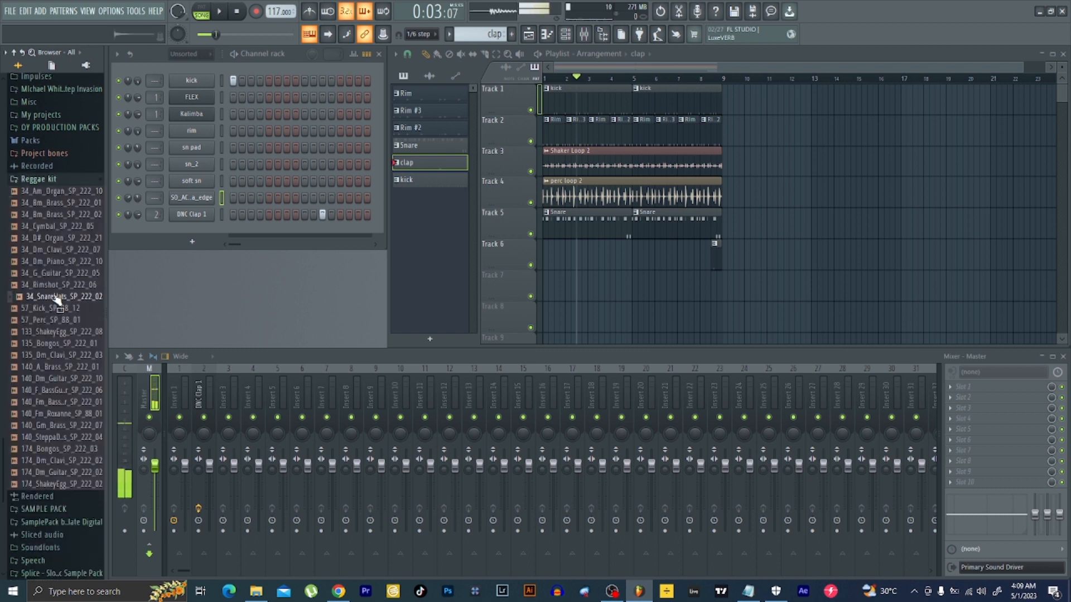
drag(56, 301, 247, 229)
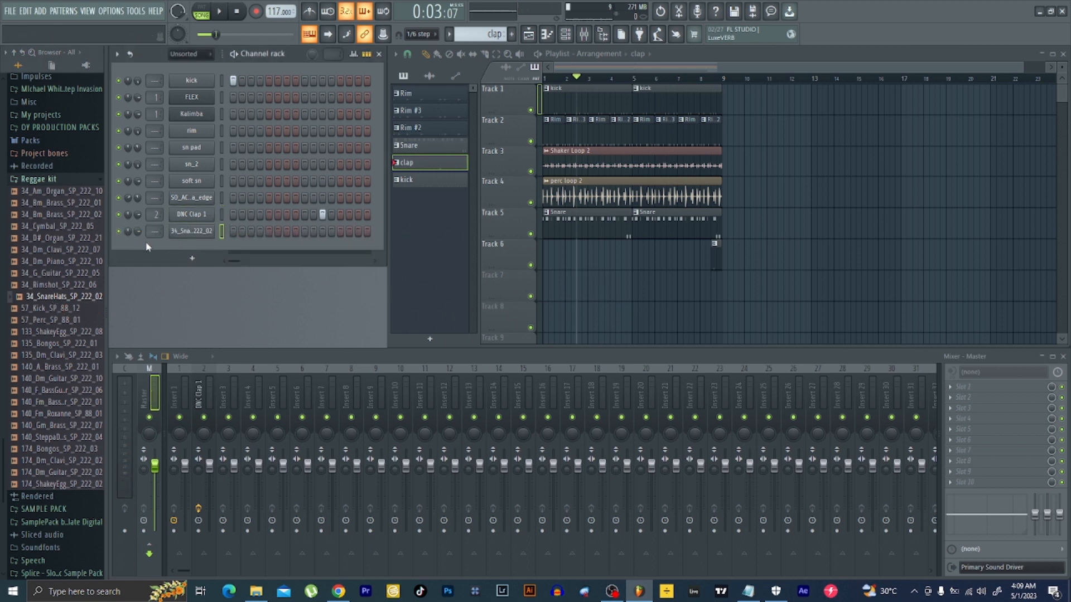
Set the SnareHats sample's pitch shift to +300 cents and listen to it against the arrangement.
click(192, 231)
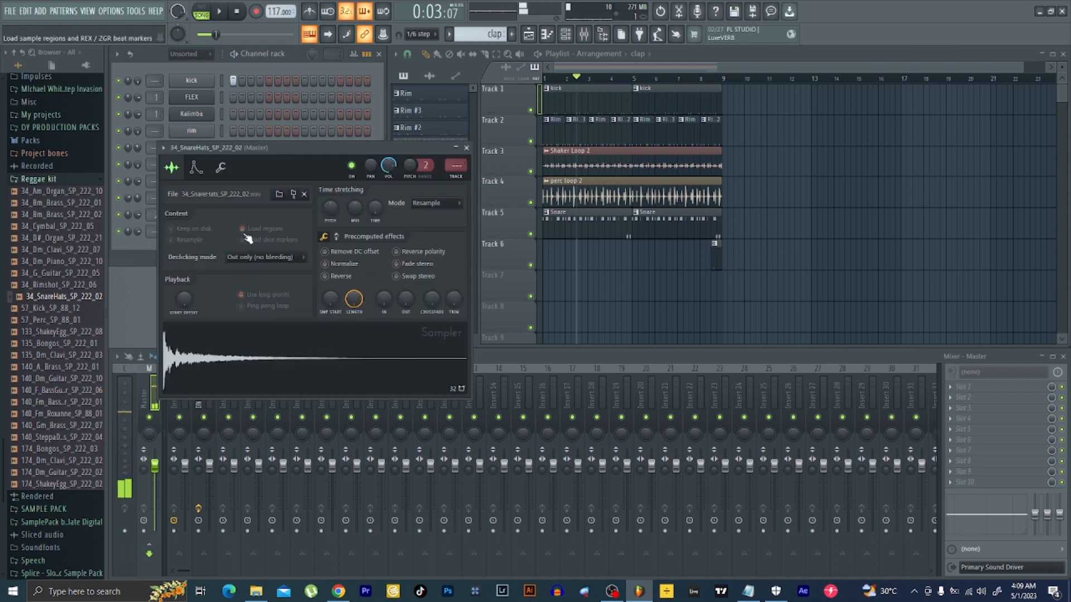
drag(333, 212, 333, 198)
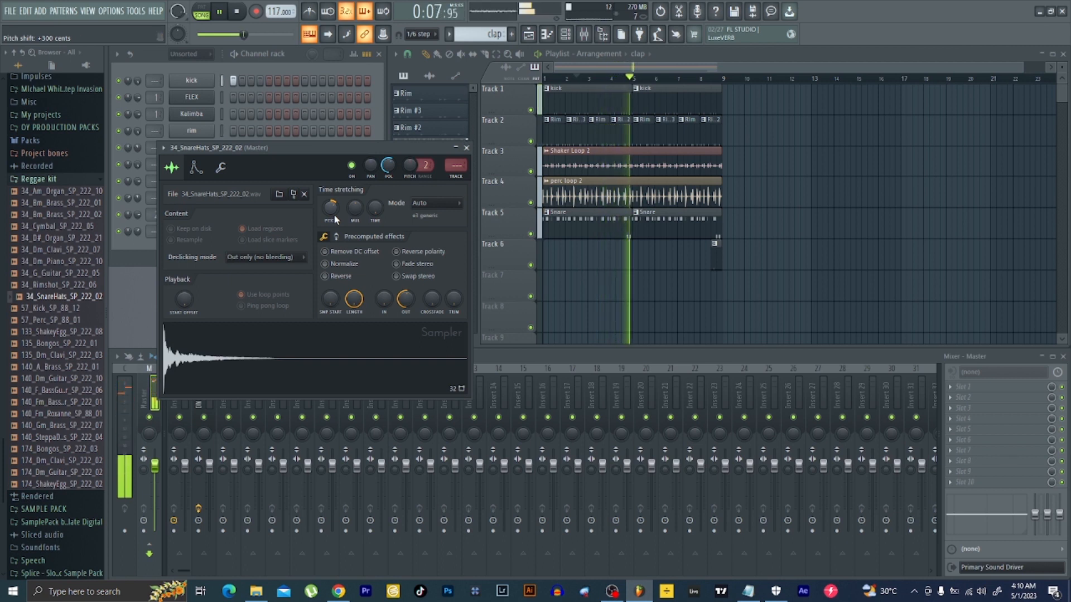
click(566, 79)
key(space)
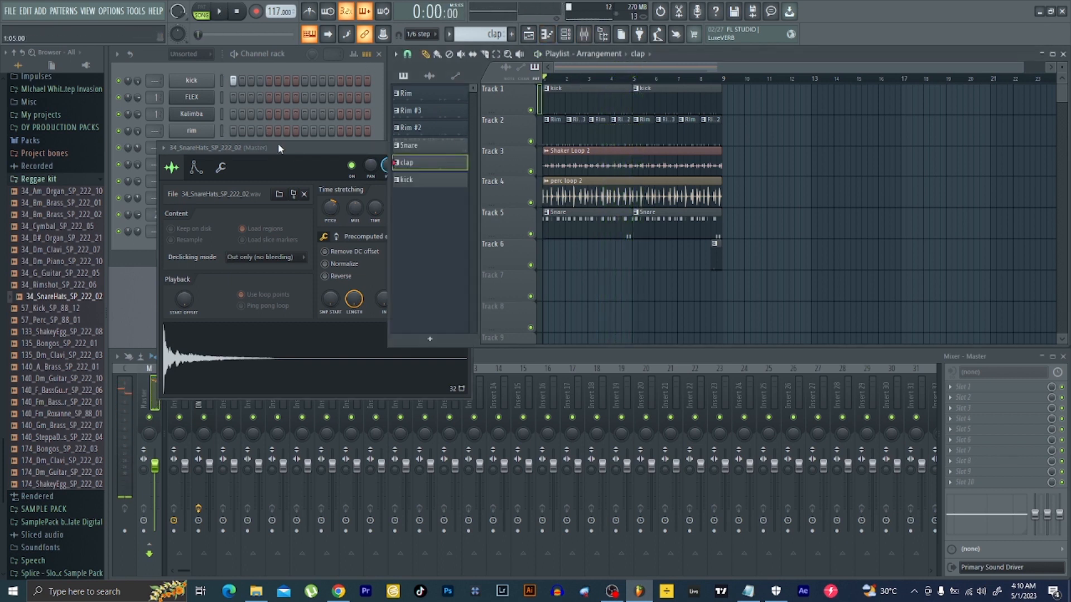
Create a pattern named Sn and place it as a four-bar clip at bar 1 of Track 7.
click(296, 76)
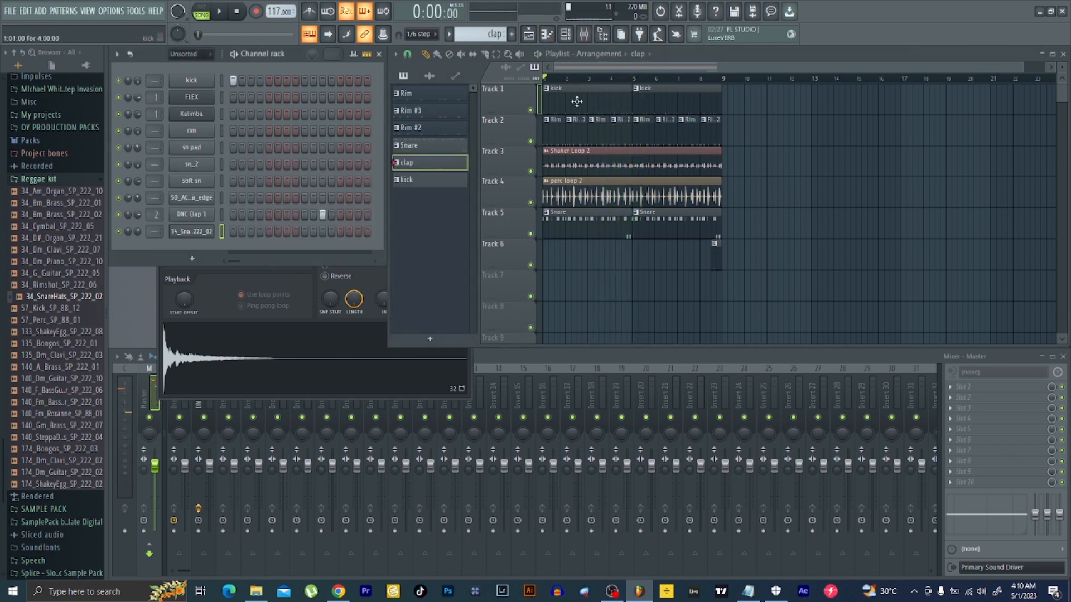
click(514, 36)
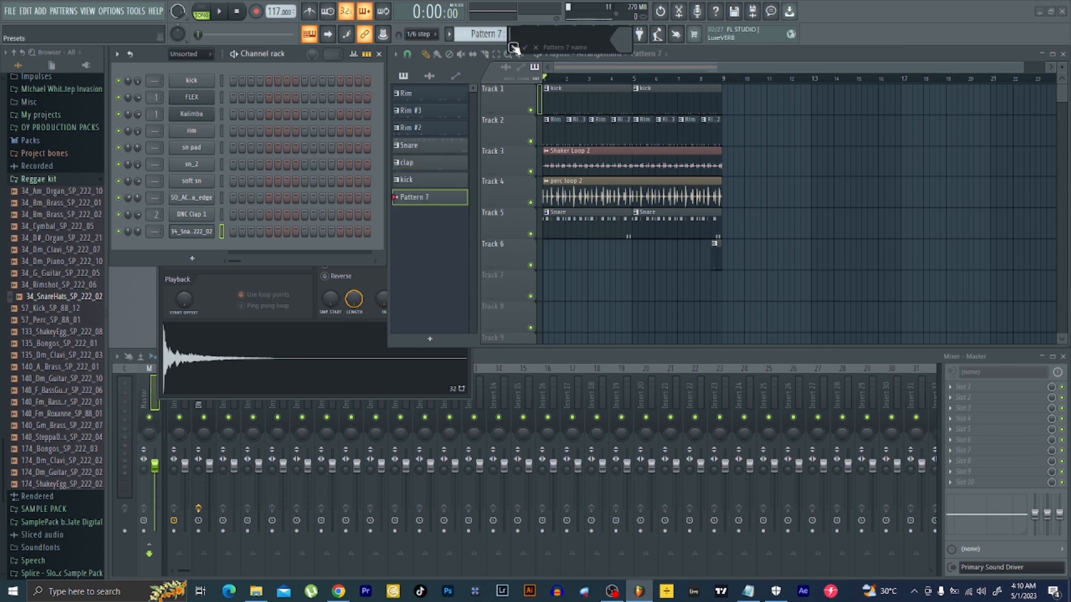
key(Return)
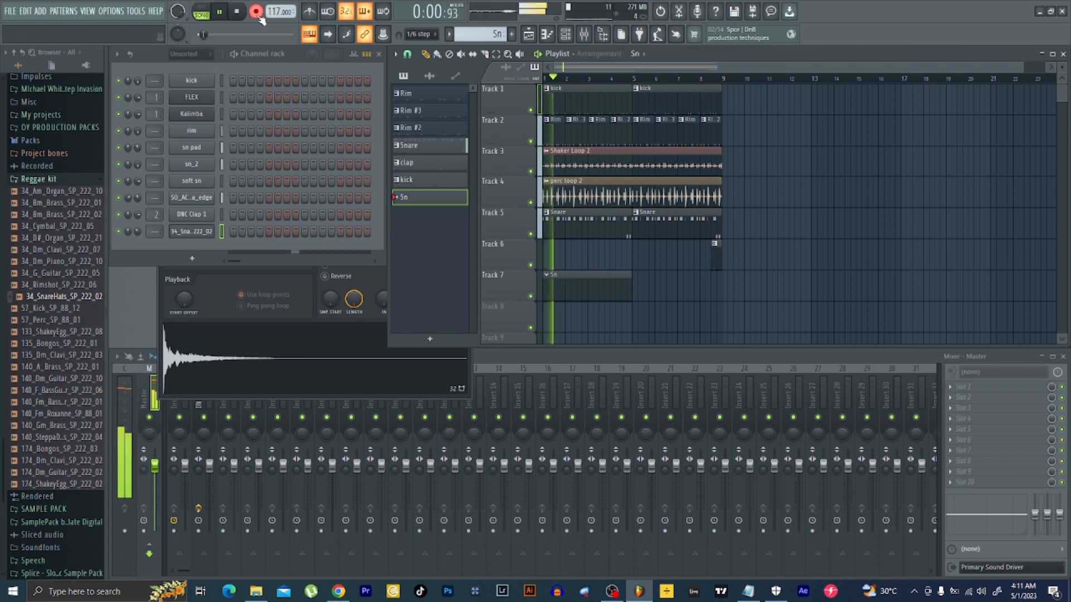
Record SnareHats hits live into the Sn pattern over eight bars and extend its Track 7 clip to about bar 9.
key(b)
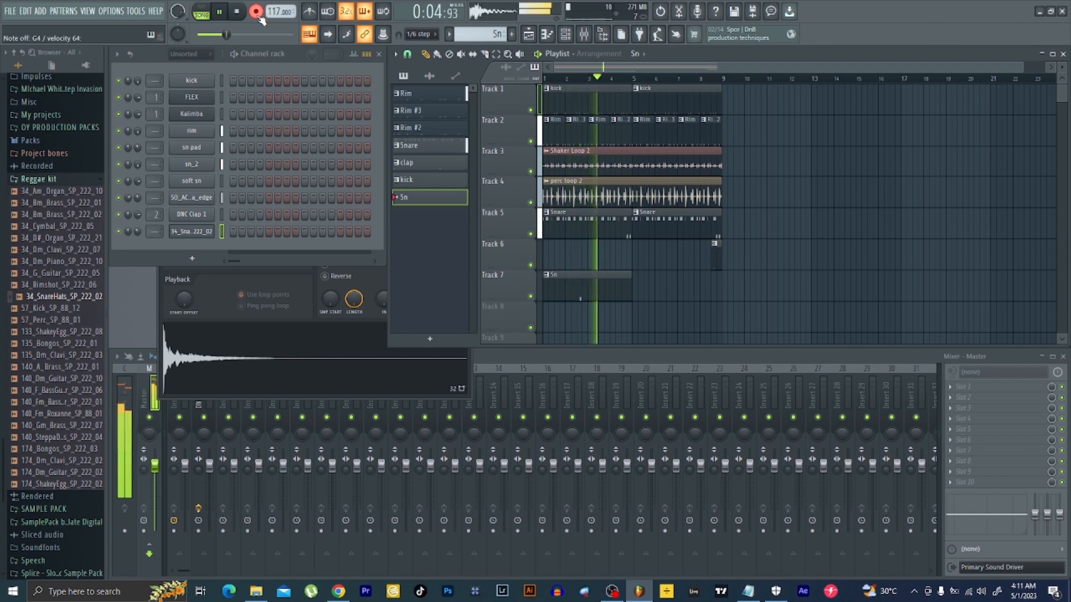
key(v)
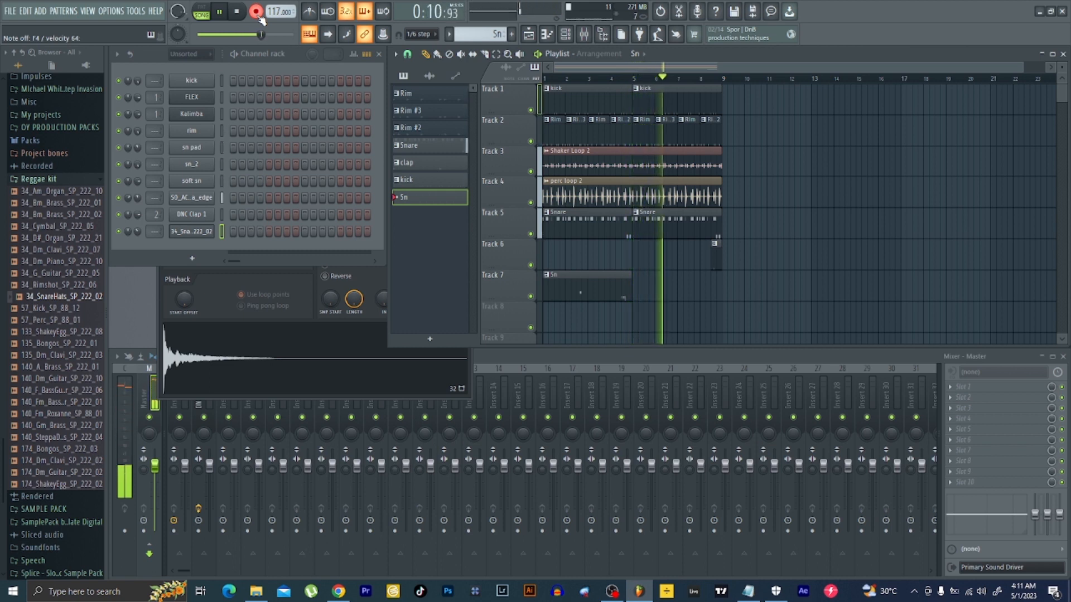
key(b)
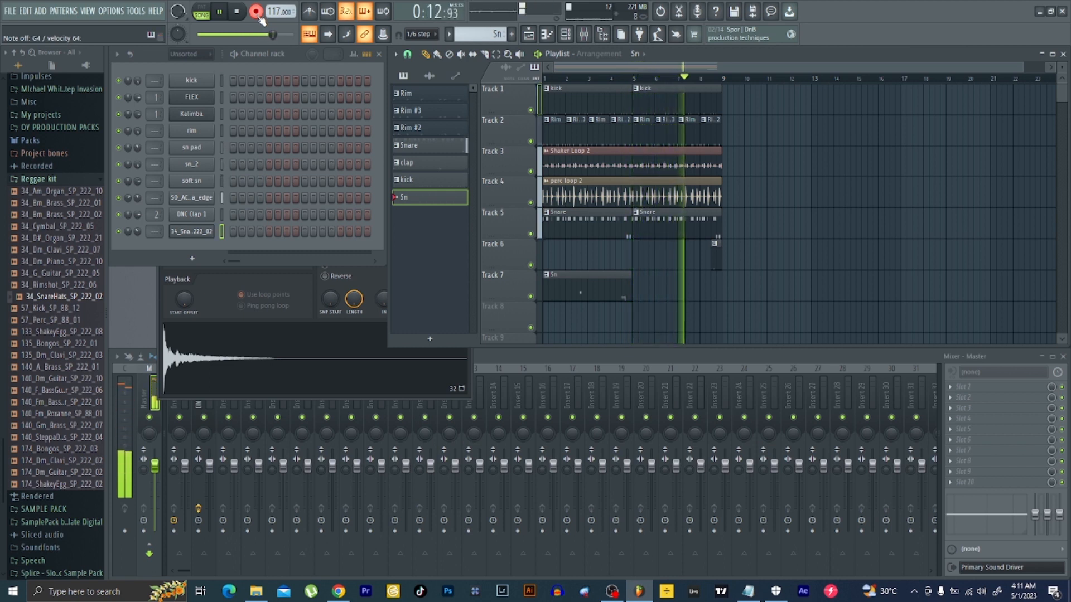
key(j)
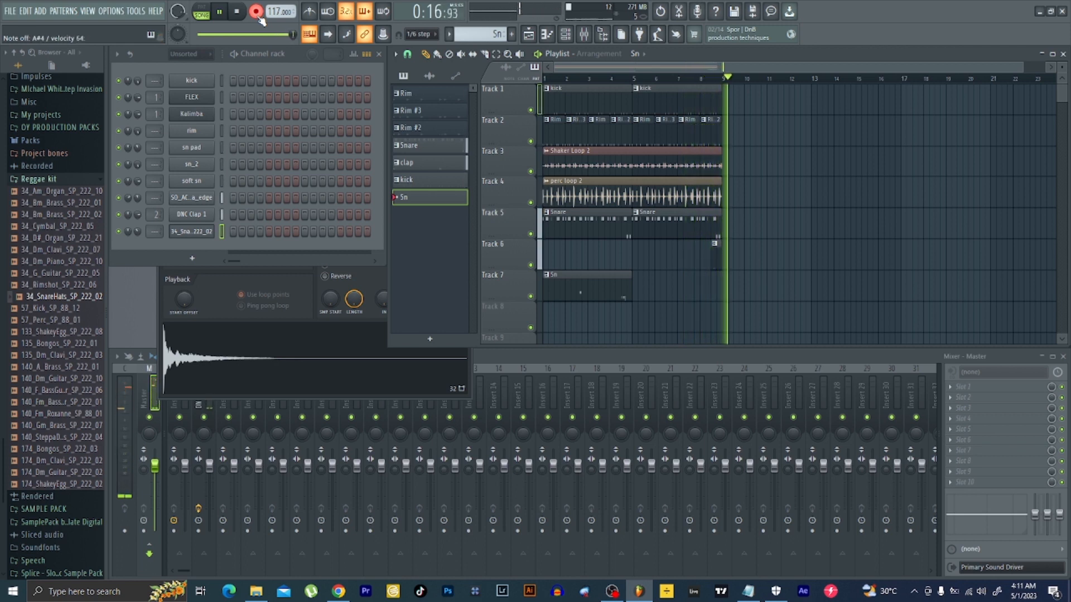
click(258, 15)
key(space)
drag(629, 291, 721, 291)
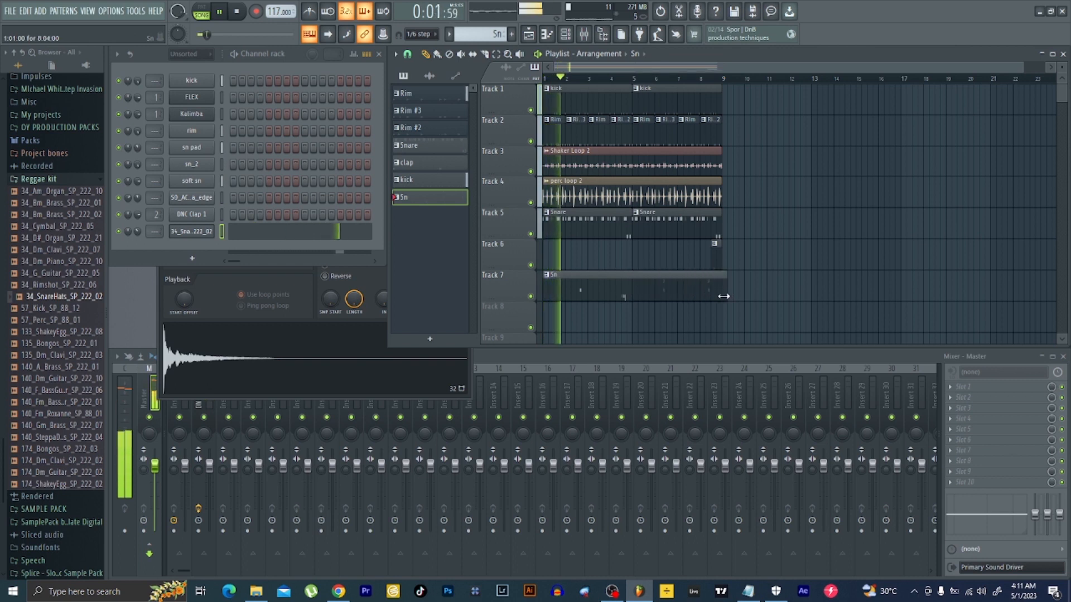
Quantize the recorded SnareHats notes in the Sn pattern with the Step template and pan the SnareHats channel 24% left.
double_click(560, 289)
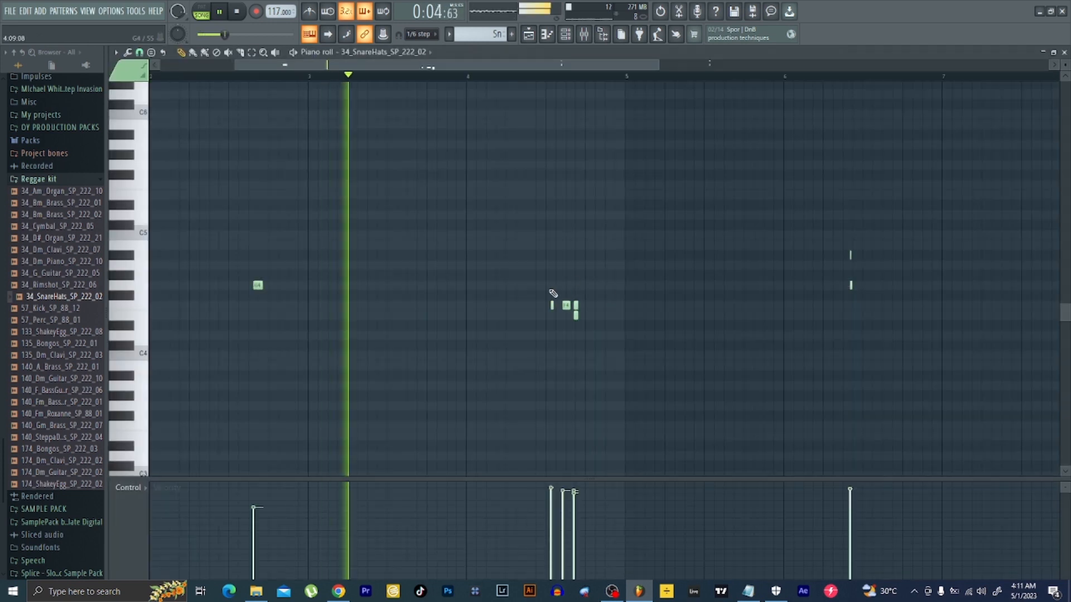
key(alt+q)
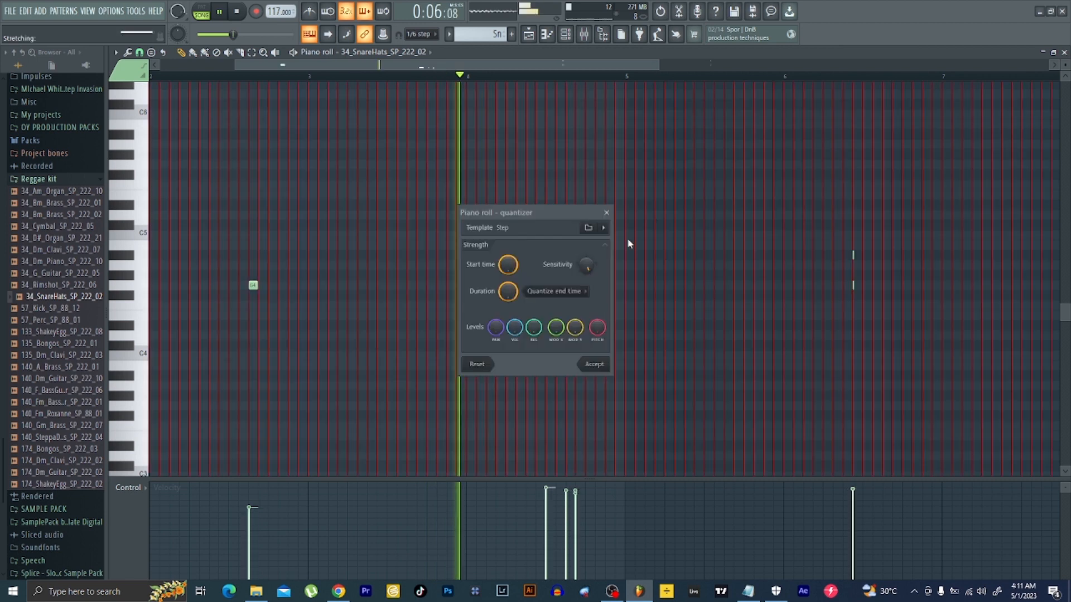
click(595, 366)
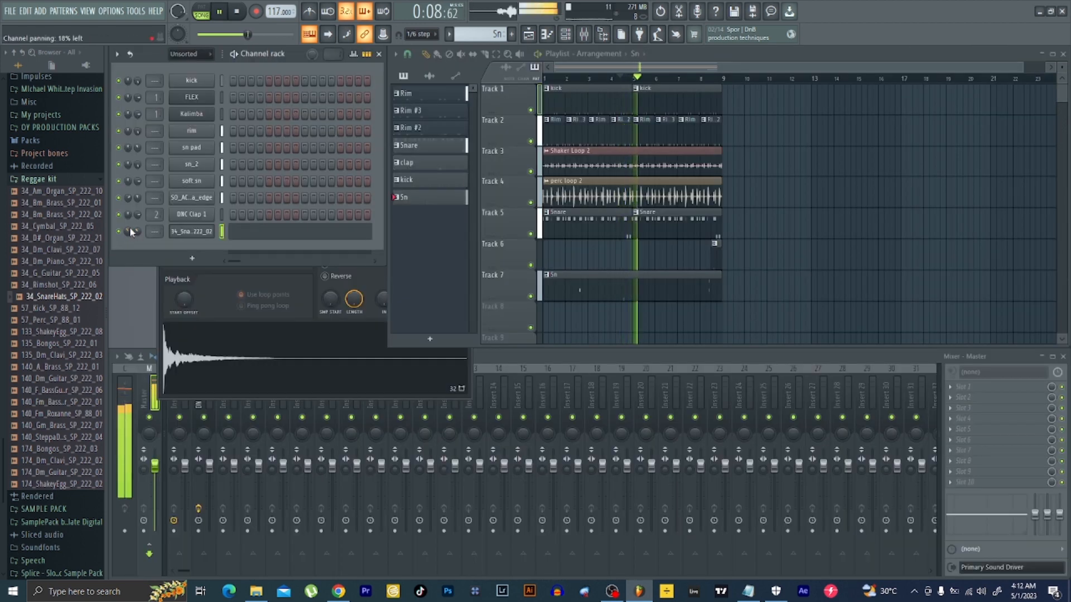
scroll(137, 232, up, 2)
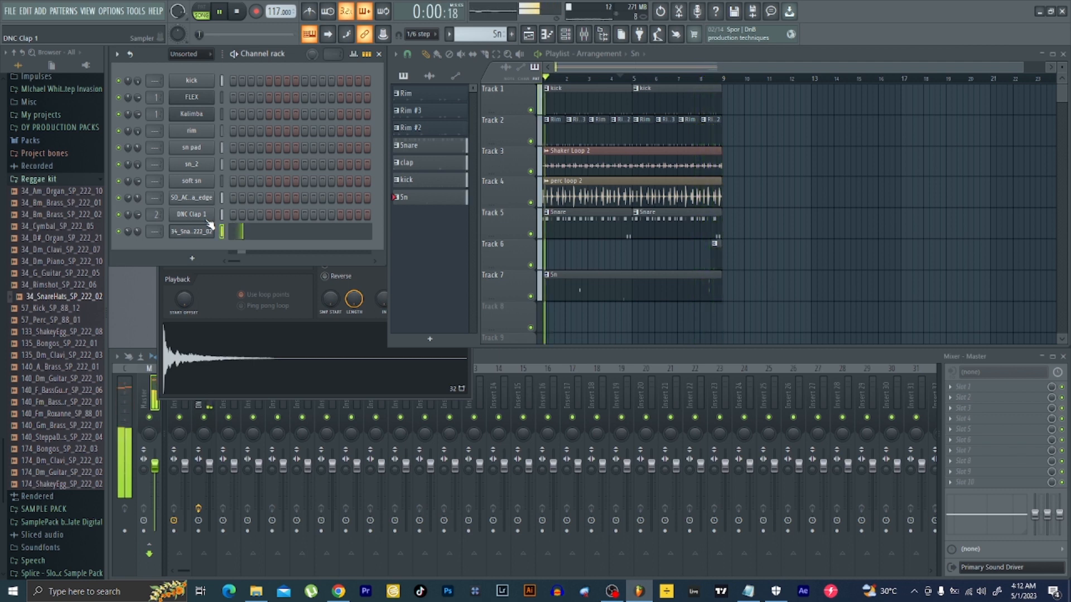
key(space)
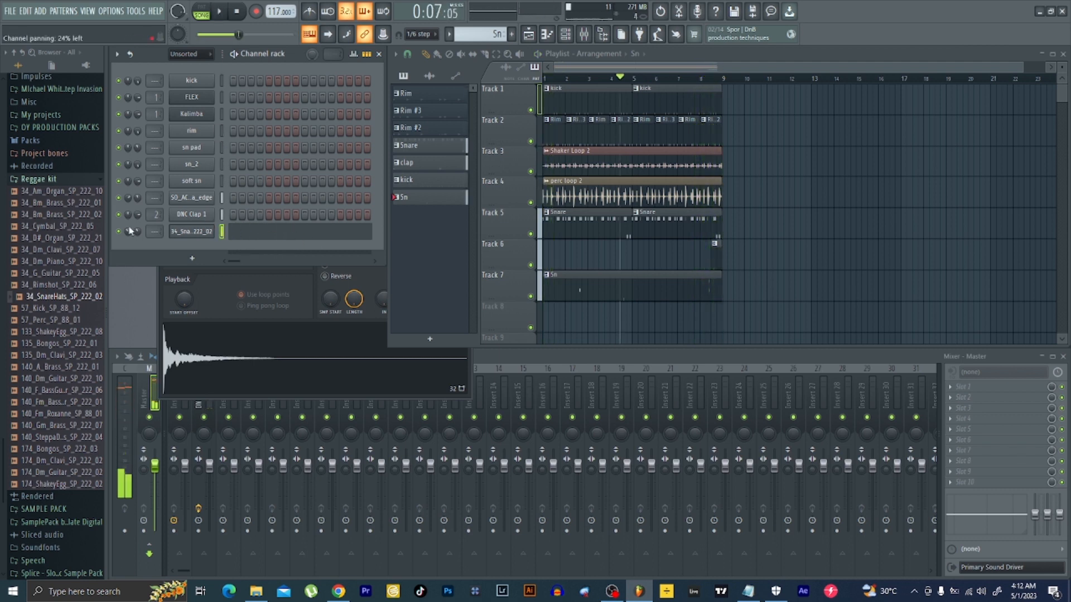
Add the reversed clap FLPRO - Re-Clap (2) to Track 8, starting just after bar 8, and check it during playback.
click(42, 181)
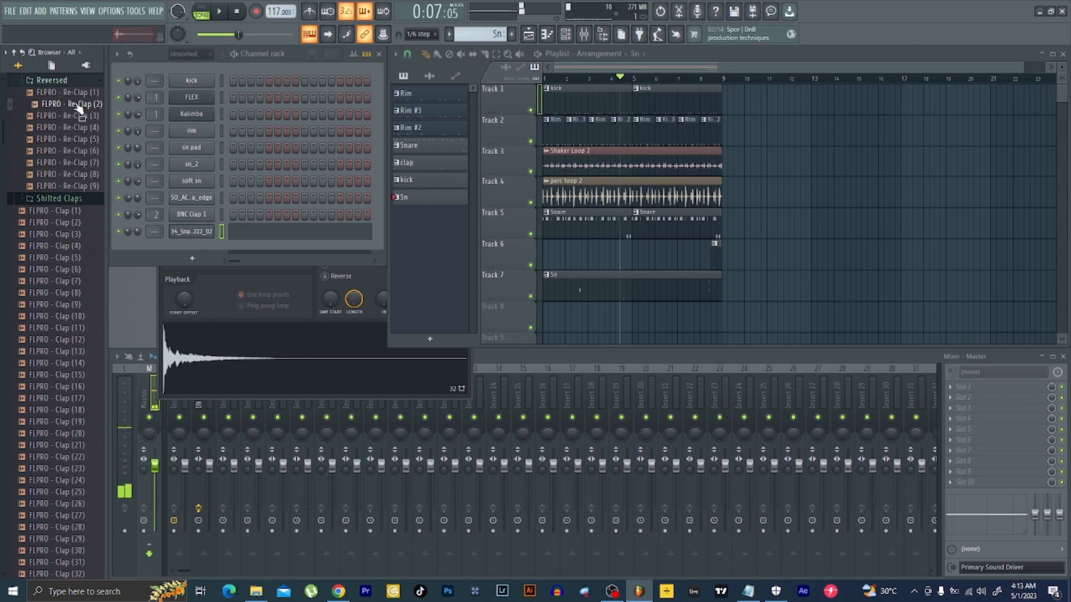
drag(316, 229, 709, 239)
key(space)
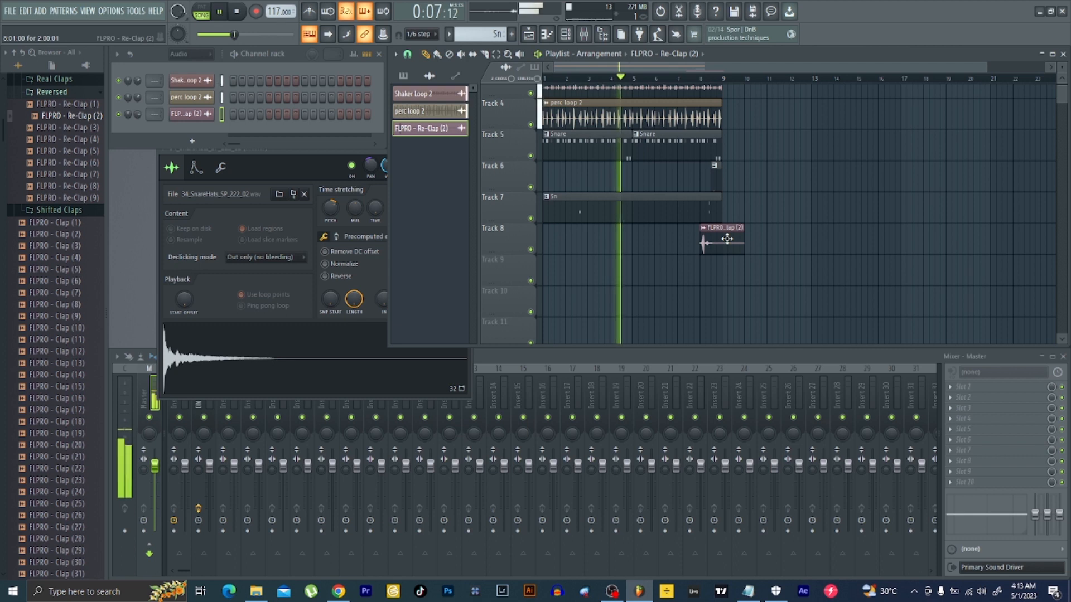
drag(721, 237, 728, 236)
Reduce the Re-Clap (2) channel volume to 51% and trim its Track 8 clip to end at bar 9.
double_click(729, 230)
drag(406, 176, 409, 191)
key(space)
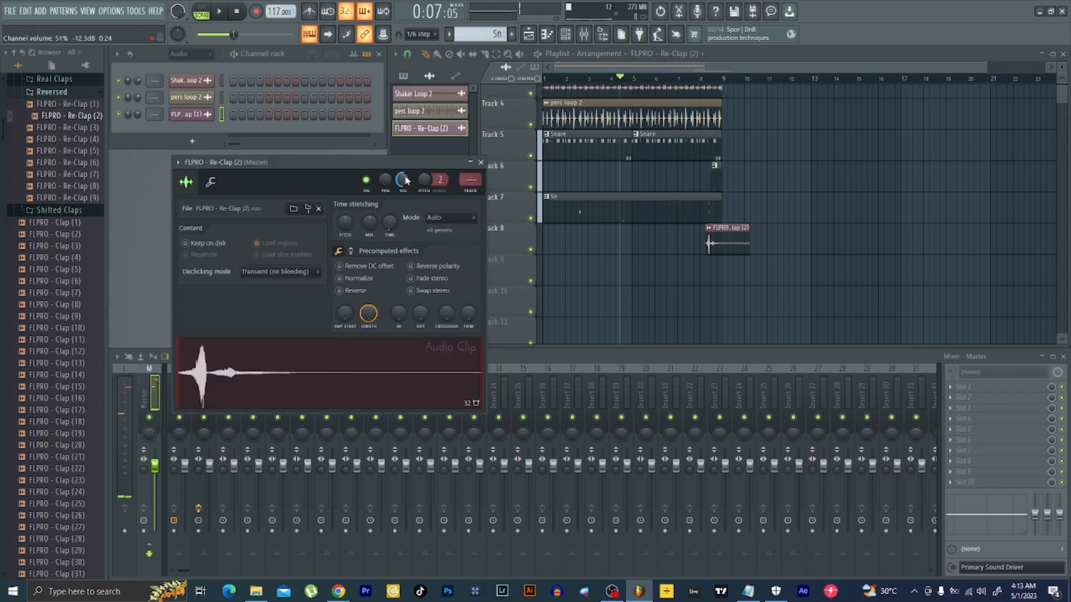
drag(747, 228, 730, 235)
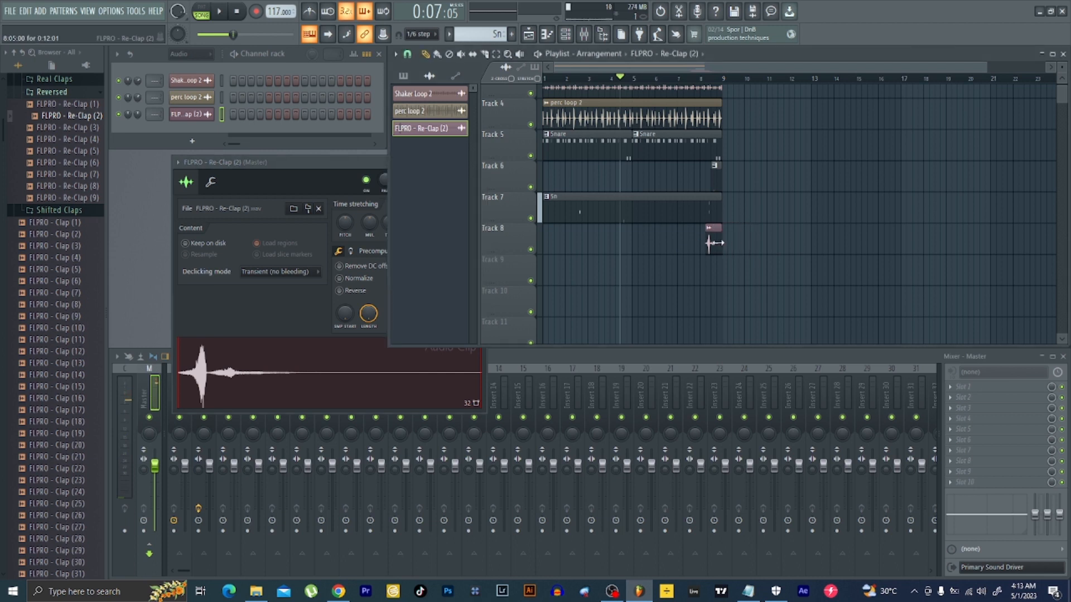
Lower the Re-Clap (2) volume slightly more while listening to the arrangement, and close its channel settings.
key(space)
click(297, 173)
drag(403, 180, 404, 187)
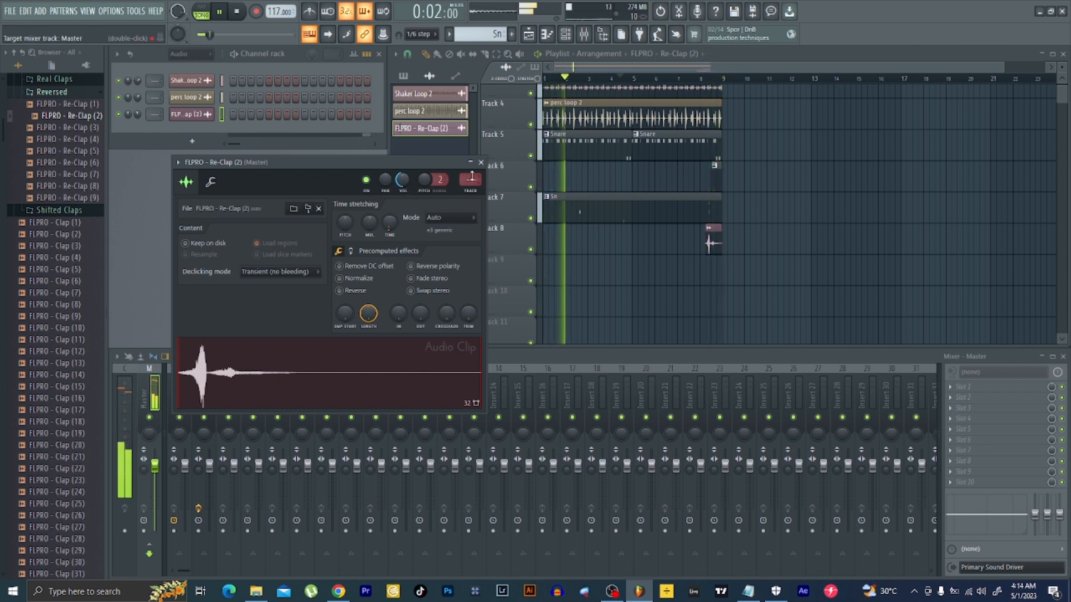
click(480, 163)
key(space)
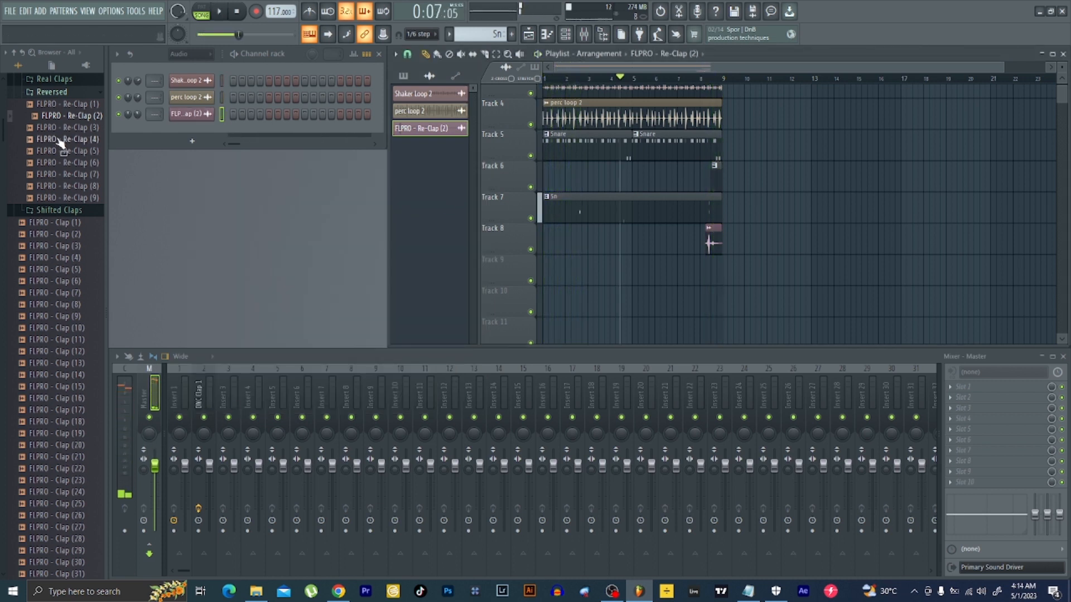
Save the project to the Desktop as AFRO BEST TUTORIAL in the zipped song file format.
scroll(497, 110, down, 4)
key(ctrl+s)
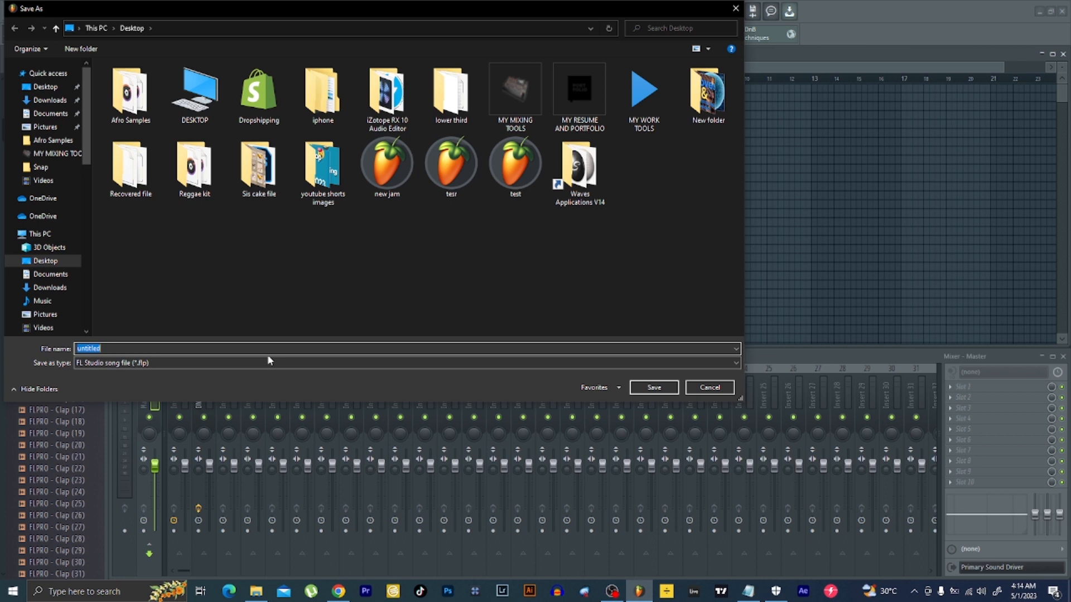
text(AFRO)
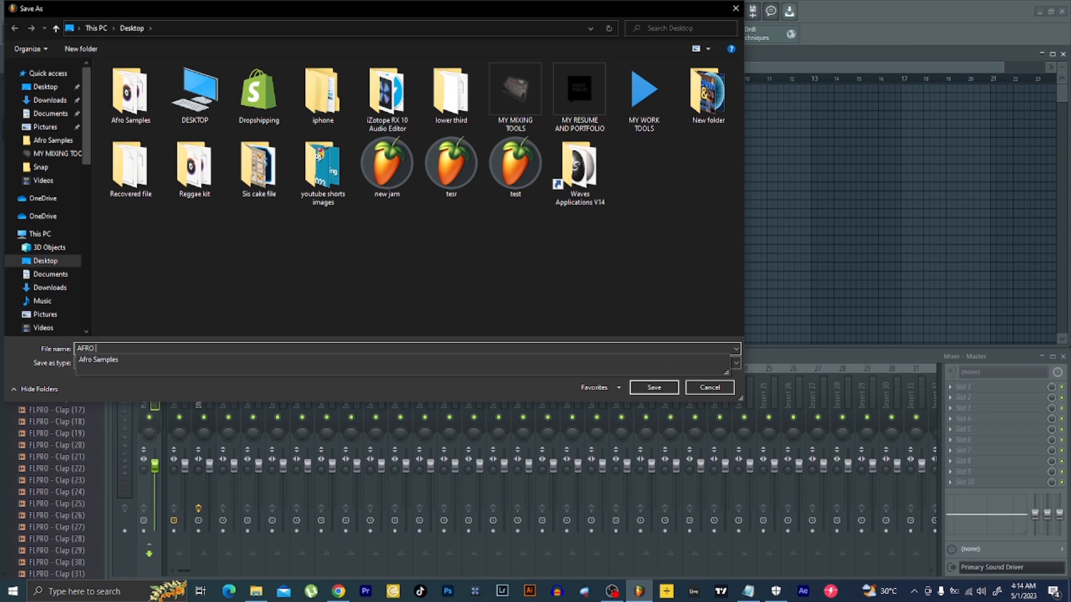
text( BEST TUTORIAL)
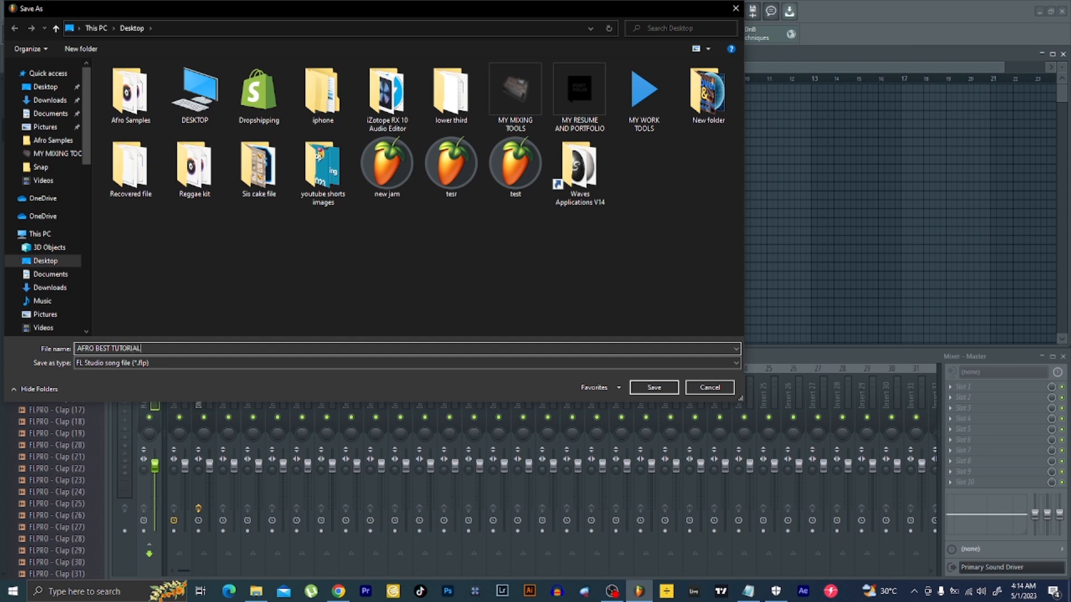
click(153, 364)
click(155, 382)
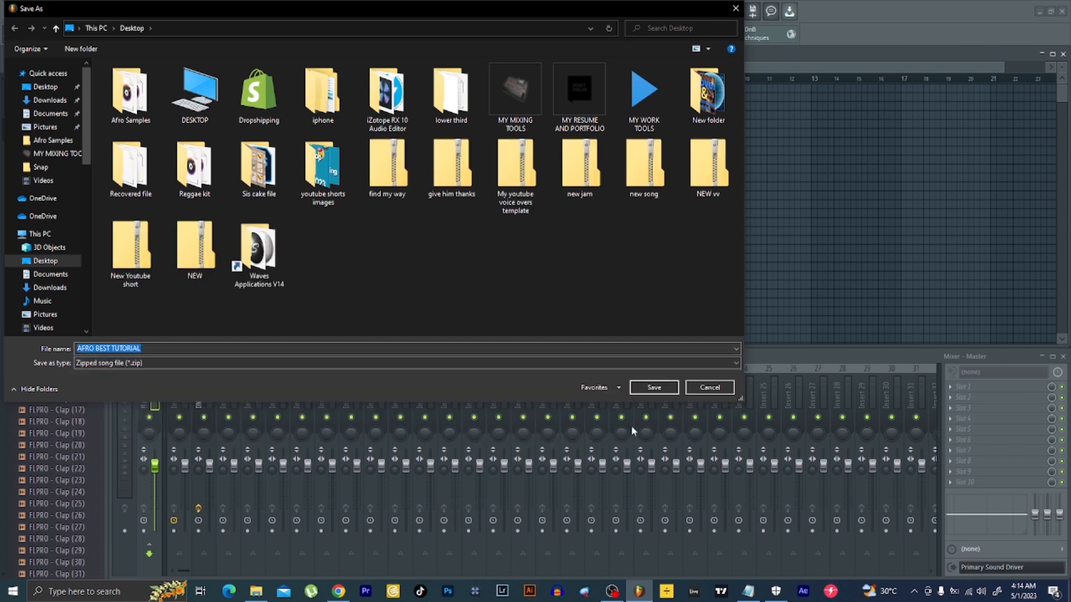
click(675, 390)
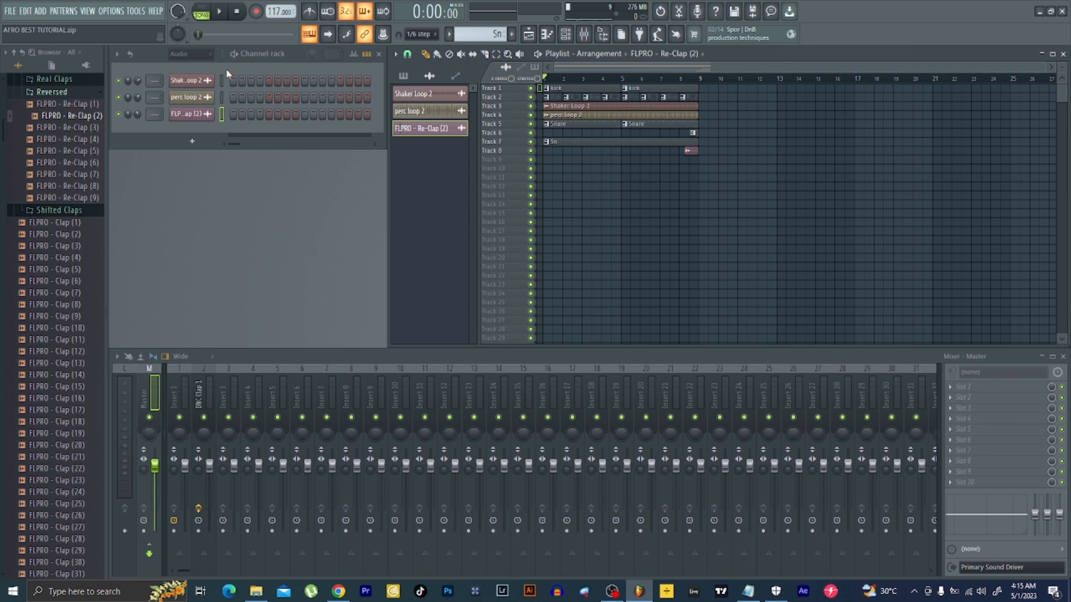
Set the channel rack's display filter to All and enlarge the playlist tracks.
click(187, 55)
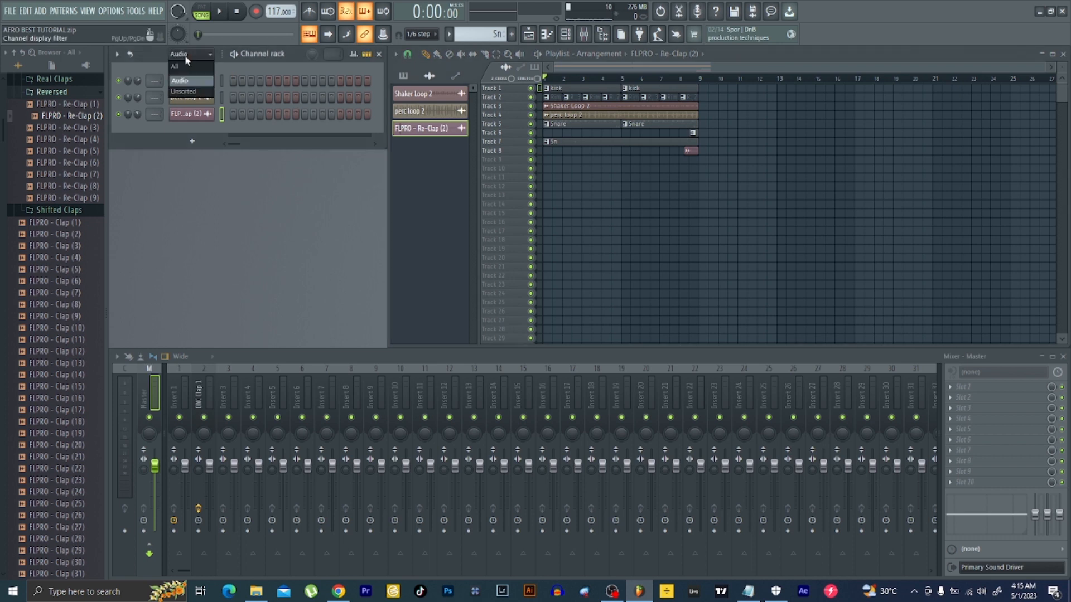
click(185, 58)
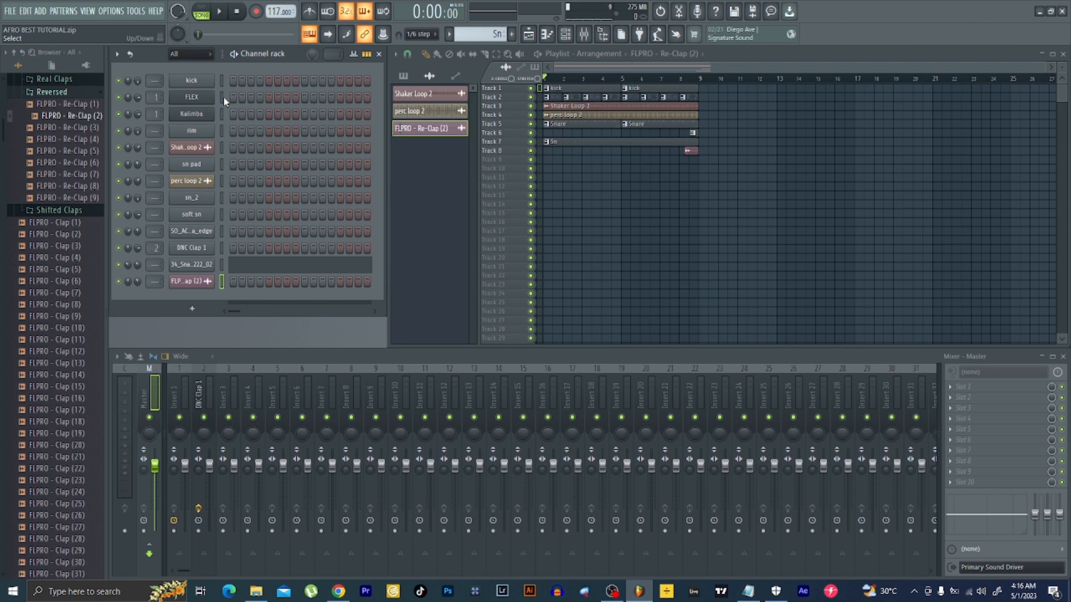
scroll(840, 141, up, 4)
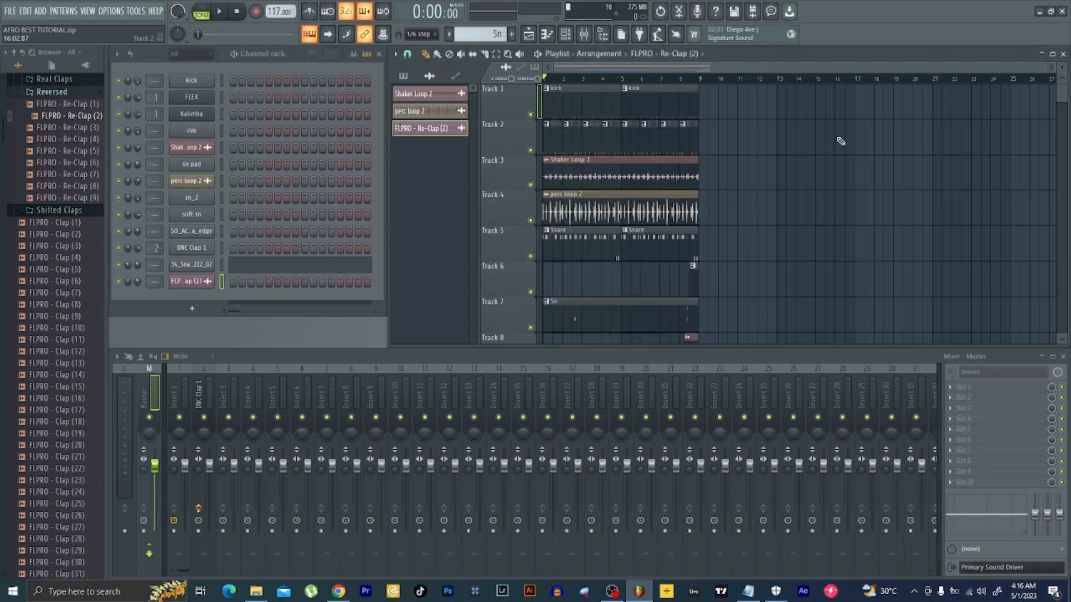